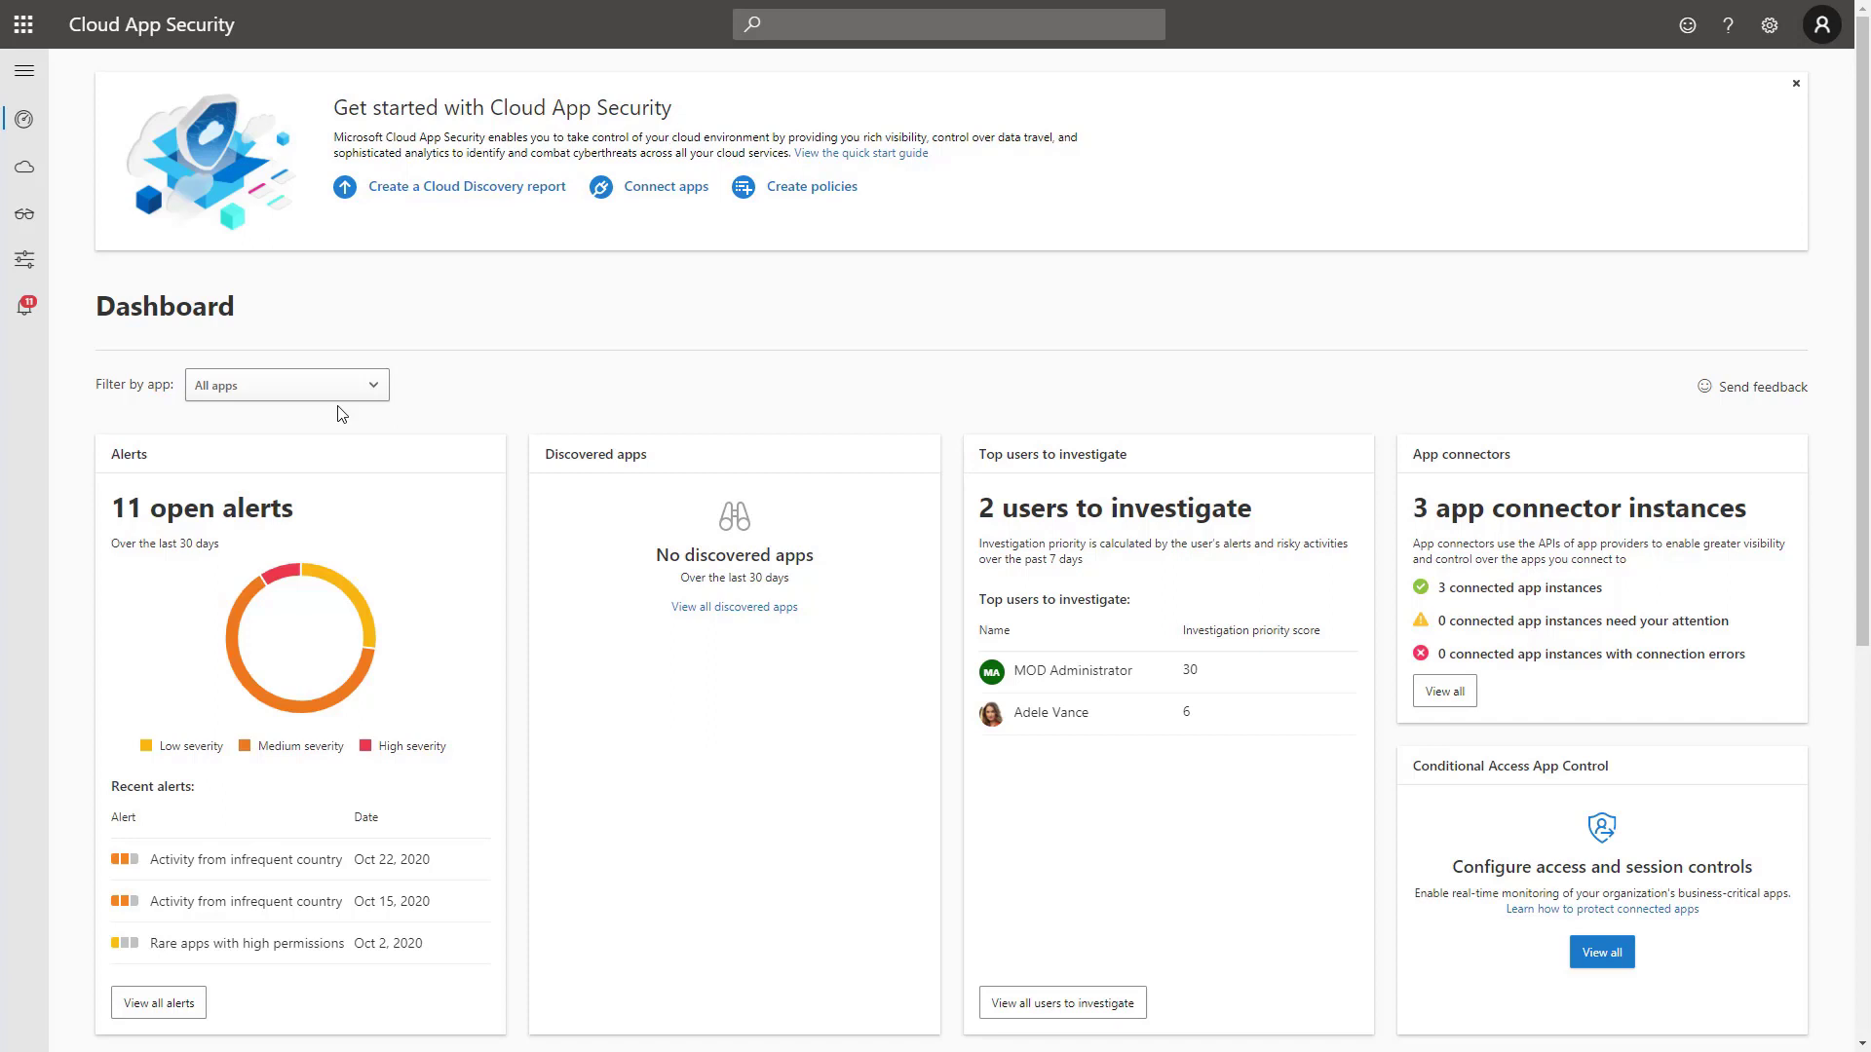
Open the Cloud Discovery dashboard for Snapshot_Test_One from the Discover menu.
{"action": "mouse_move", "coordinate": [35, 185]}
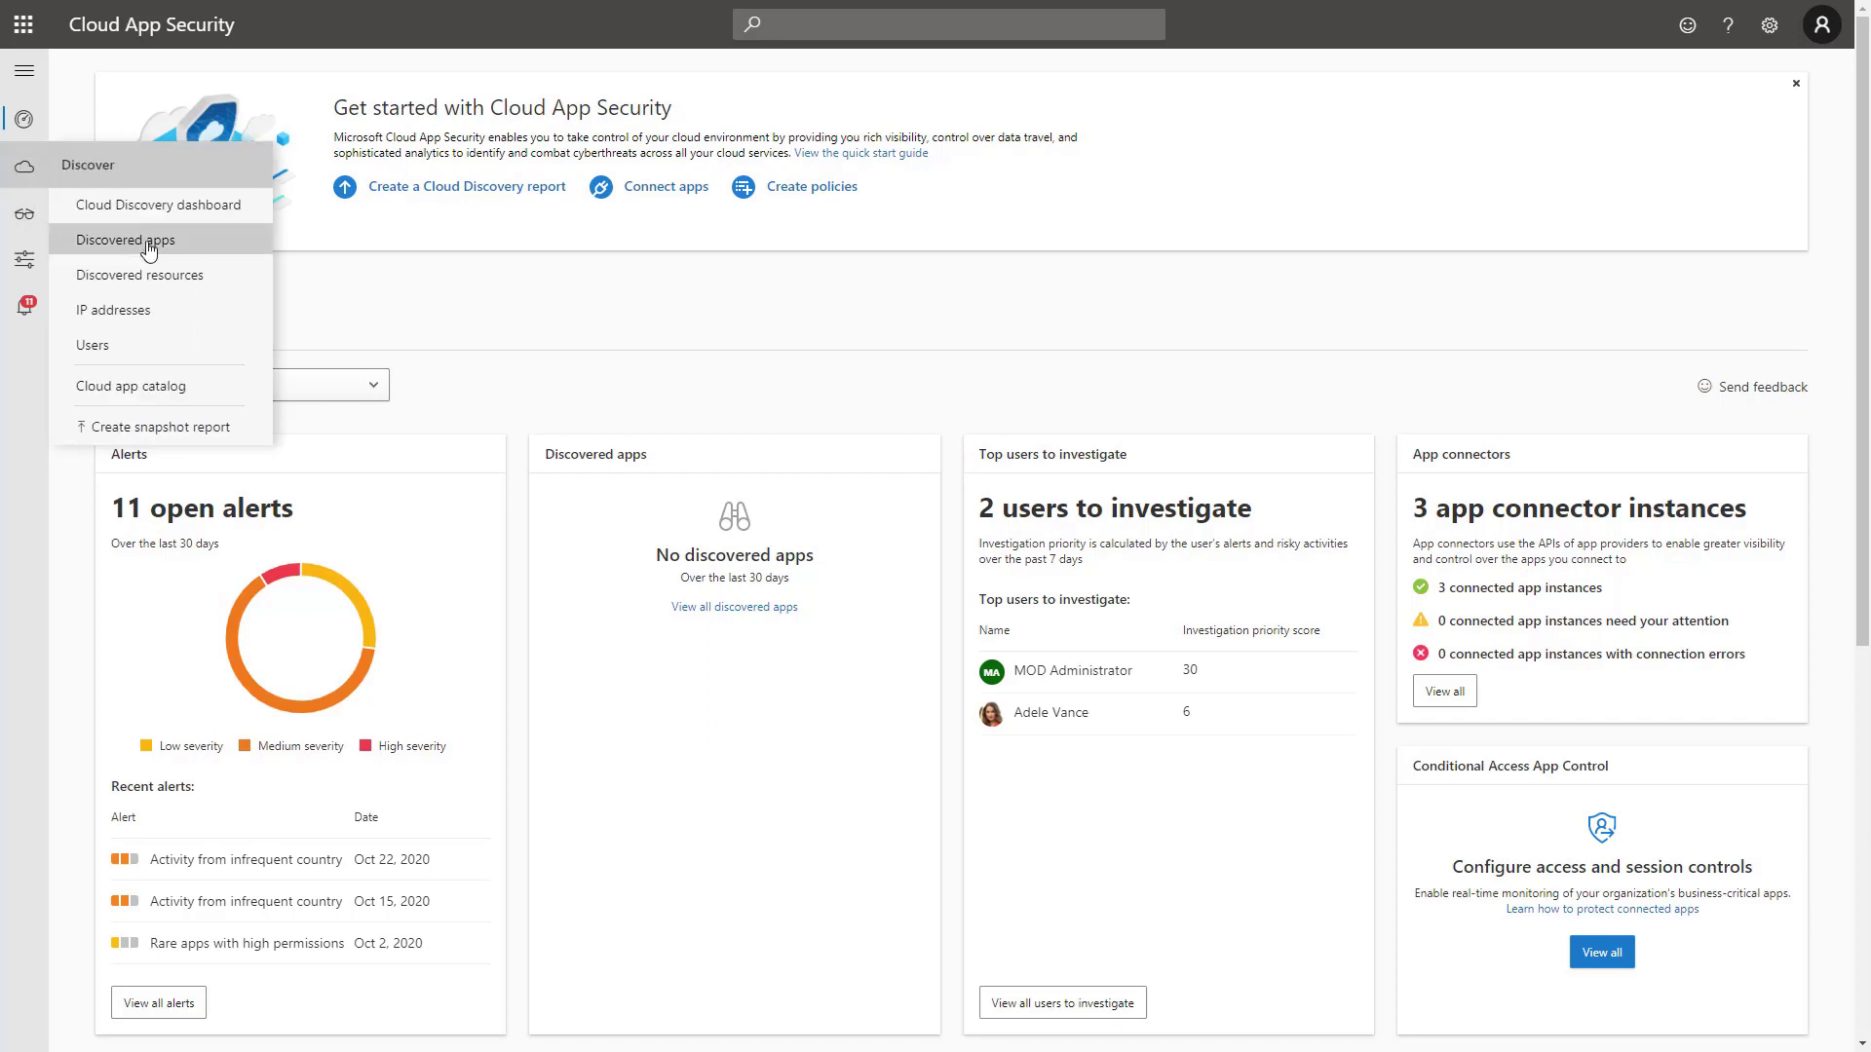
{"action": "left_click", "coordinate": [147, 196]}
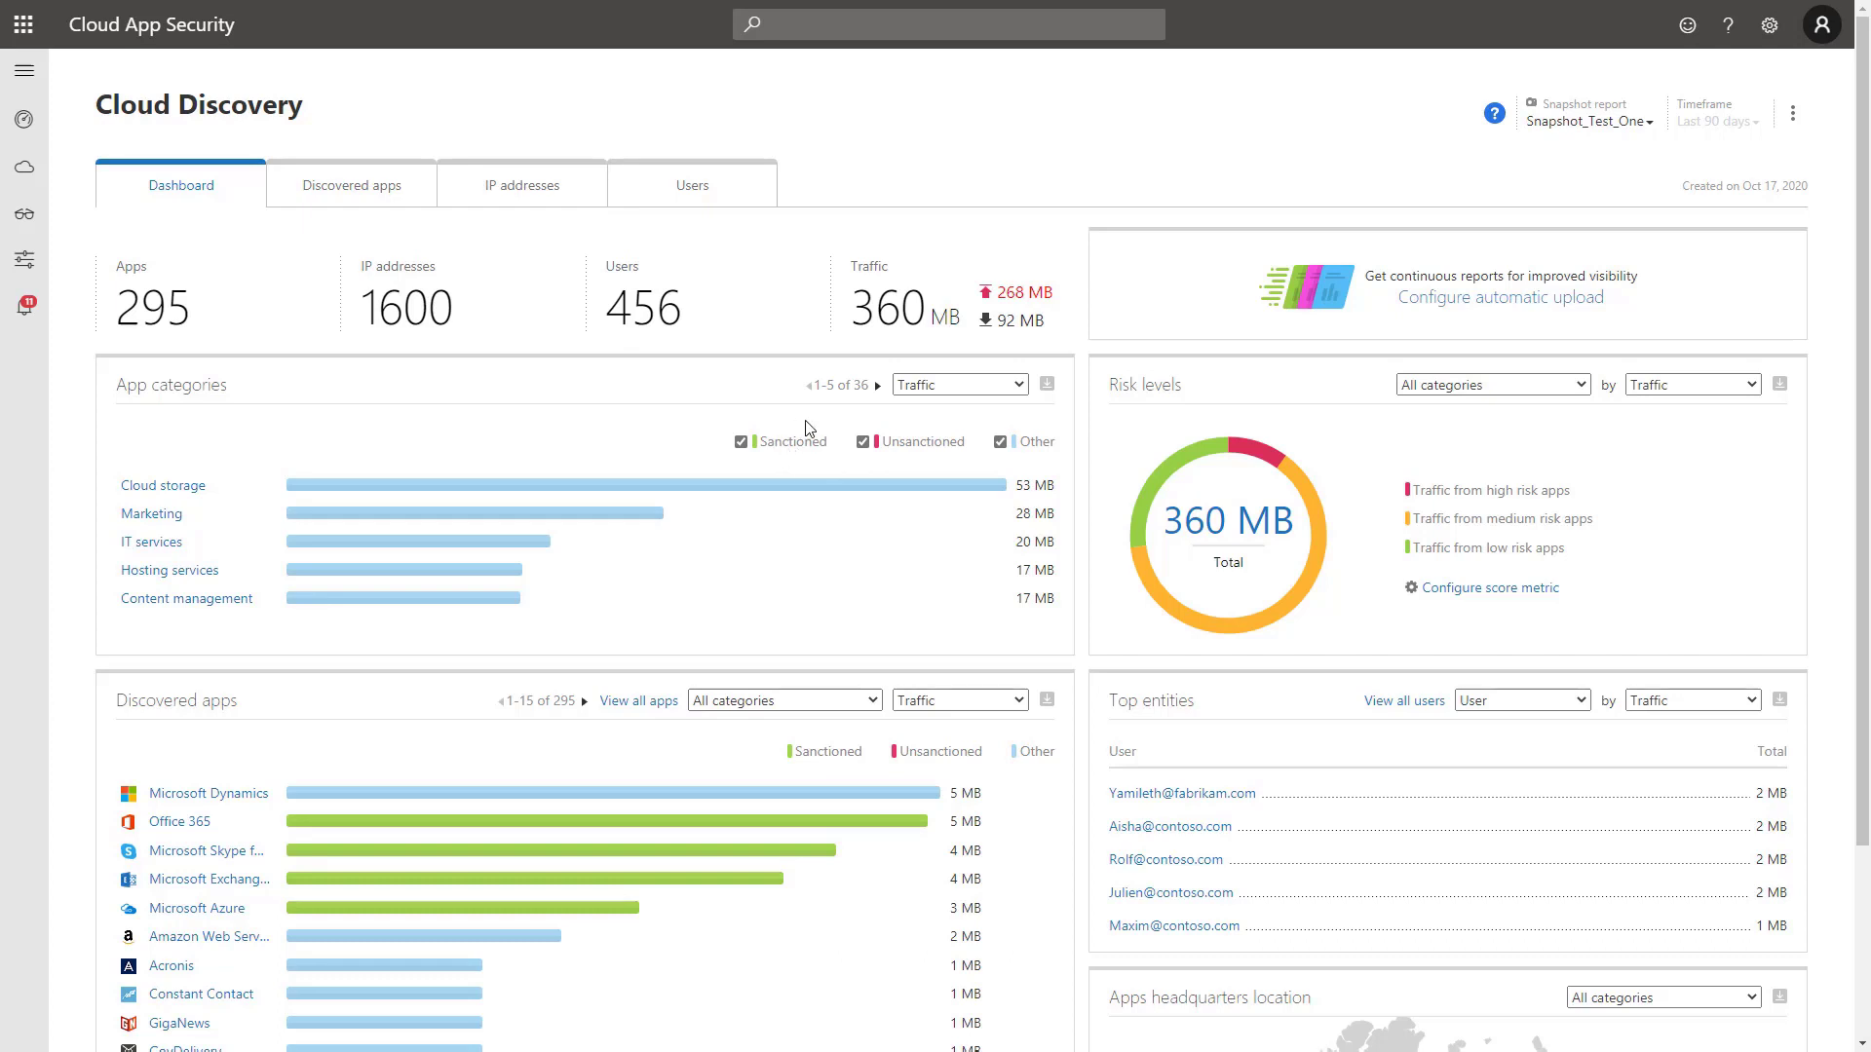
Start a snapshot report with Barracuda - F-Series Firewall as data source and view its log format.
{"action": "left_click", "coordinate": [1578, 125]}
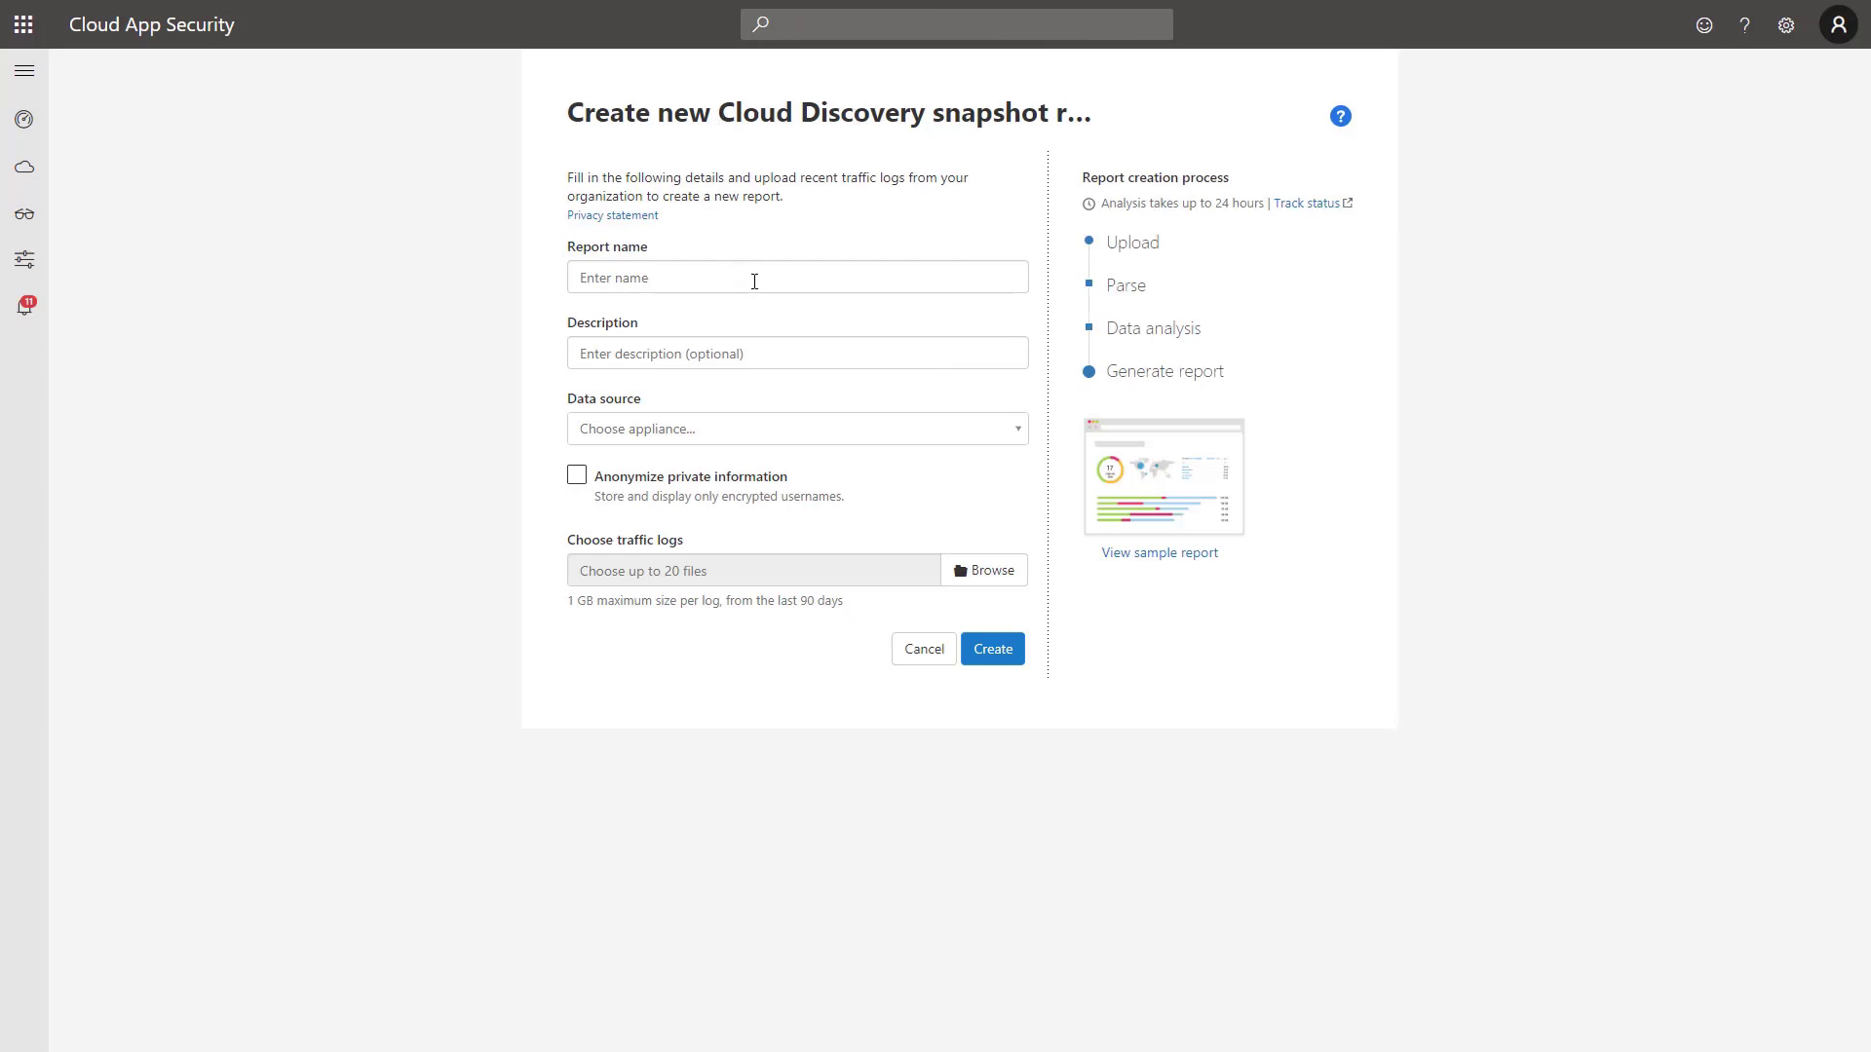
{"action": "left_click", "coordinate": [840, 433]}
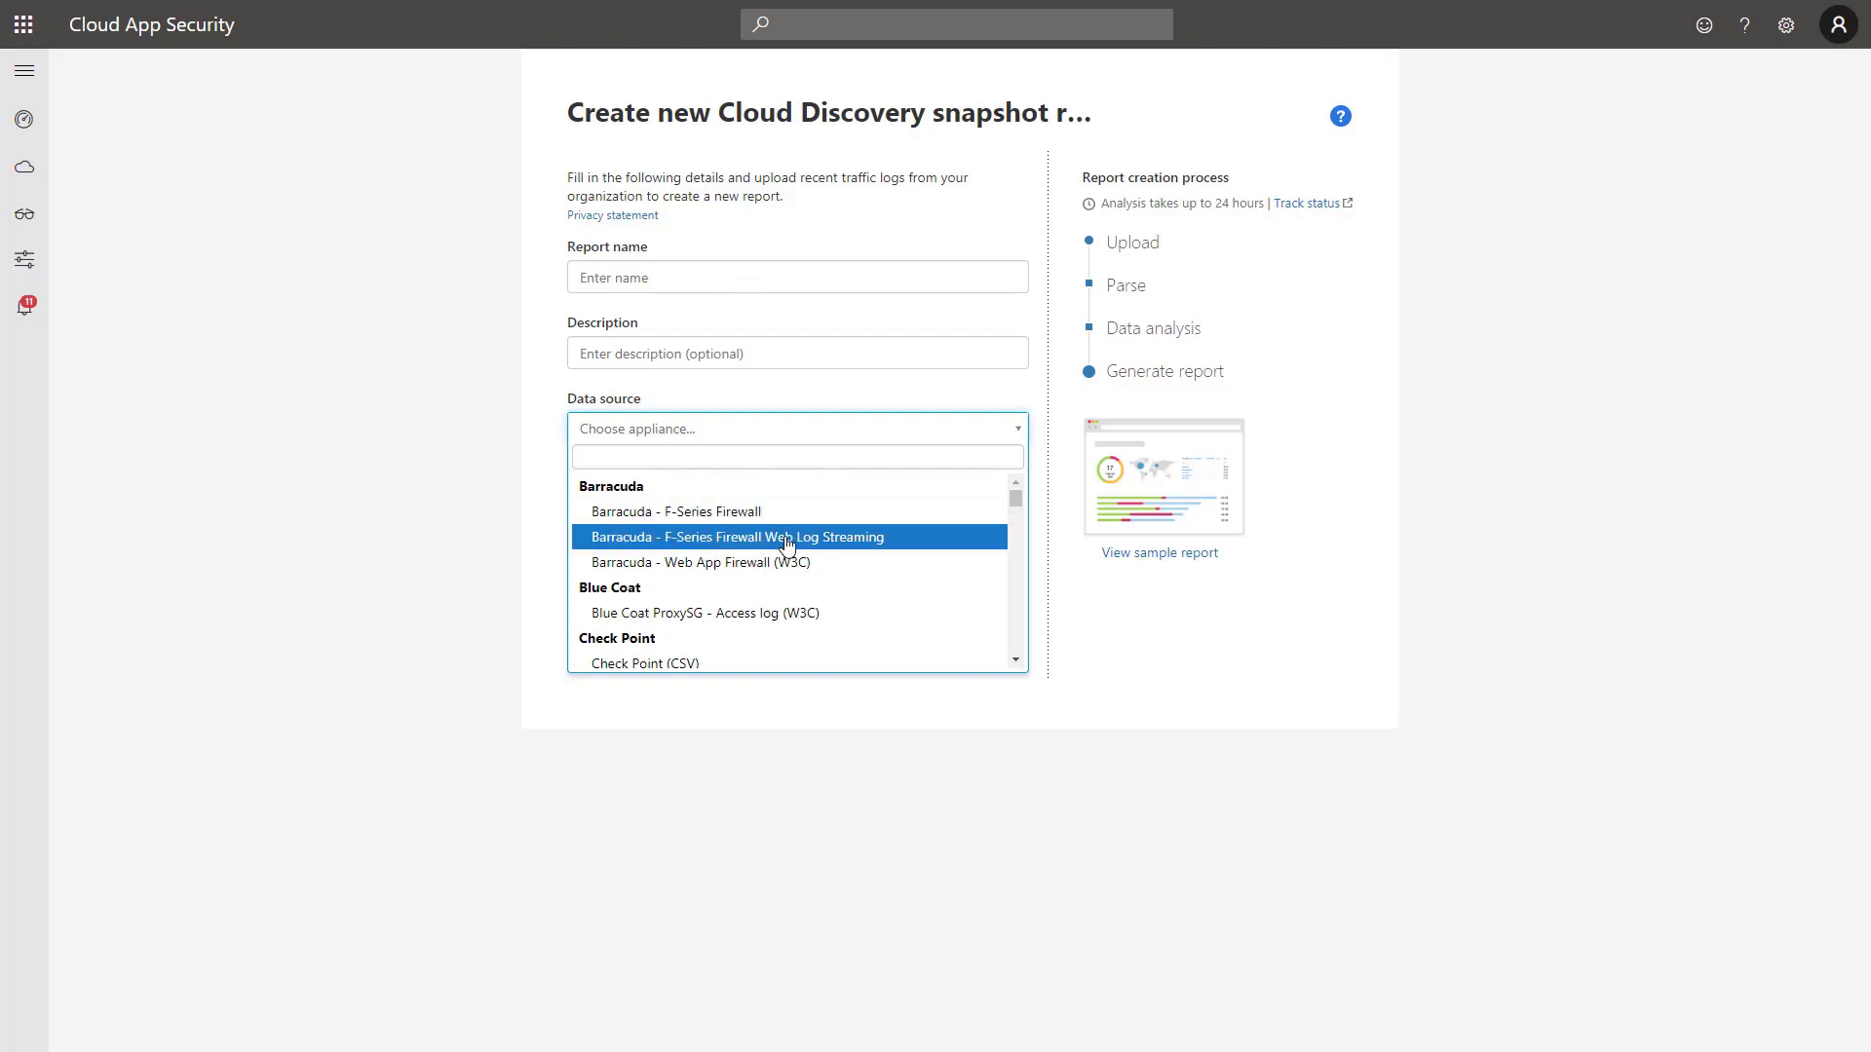
{"action": "scroll", "coordinate": [780, 544], "scroll_direction": "down", "scroll_amount": 5}
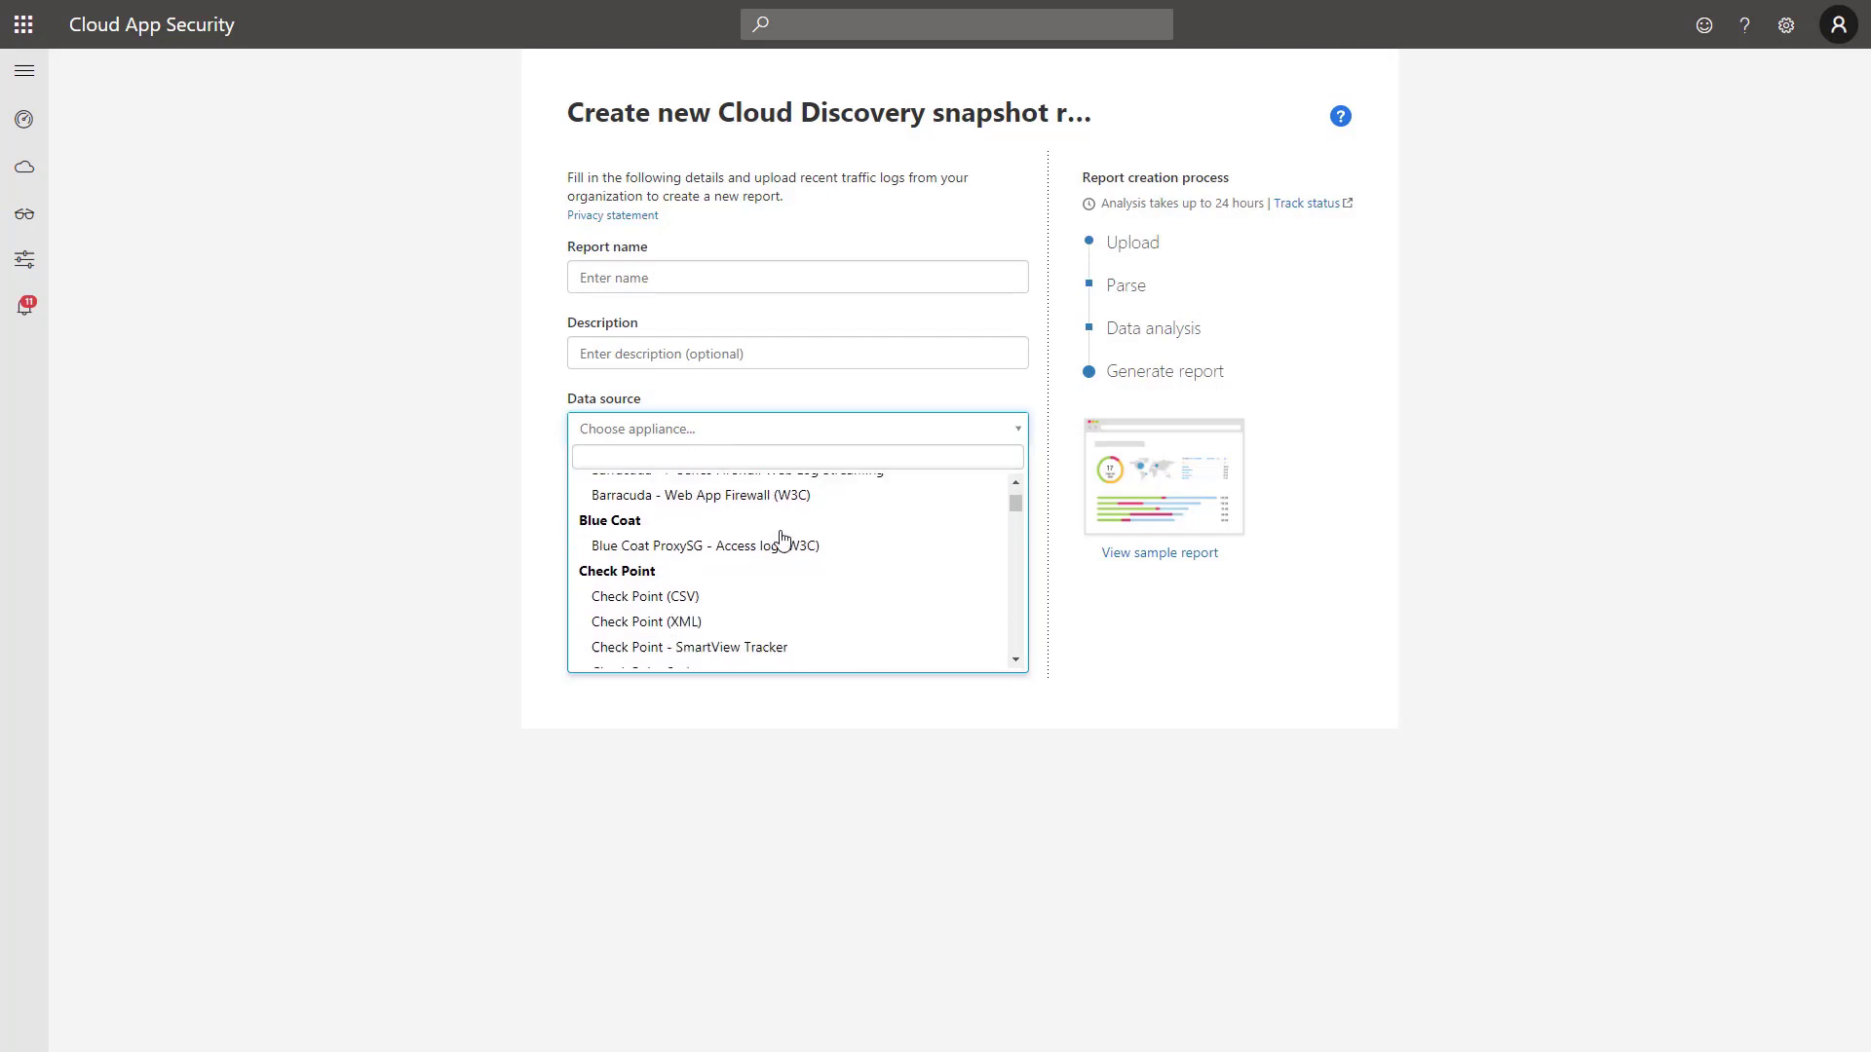
{"action": "scroll", "coordinate": [877, 565], "scroll_direction": "down", "scroll_amount": 3}
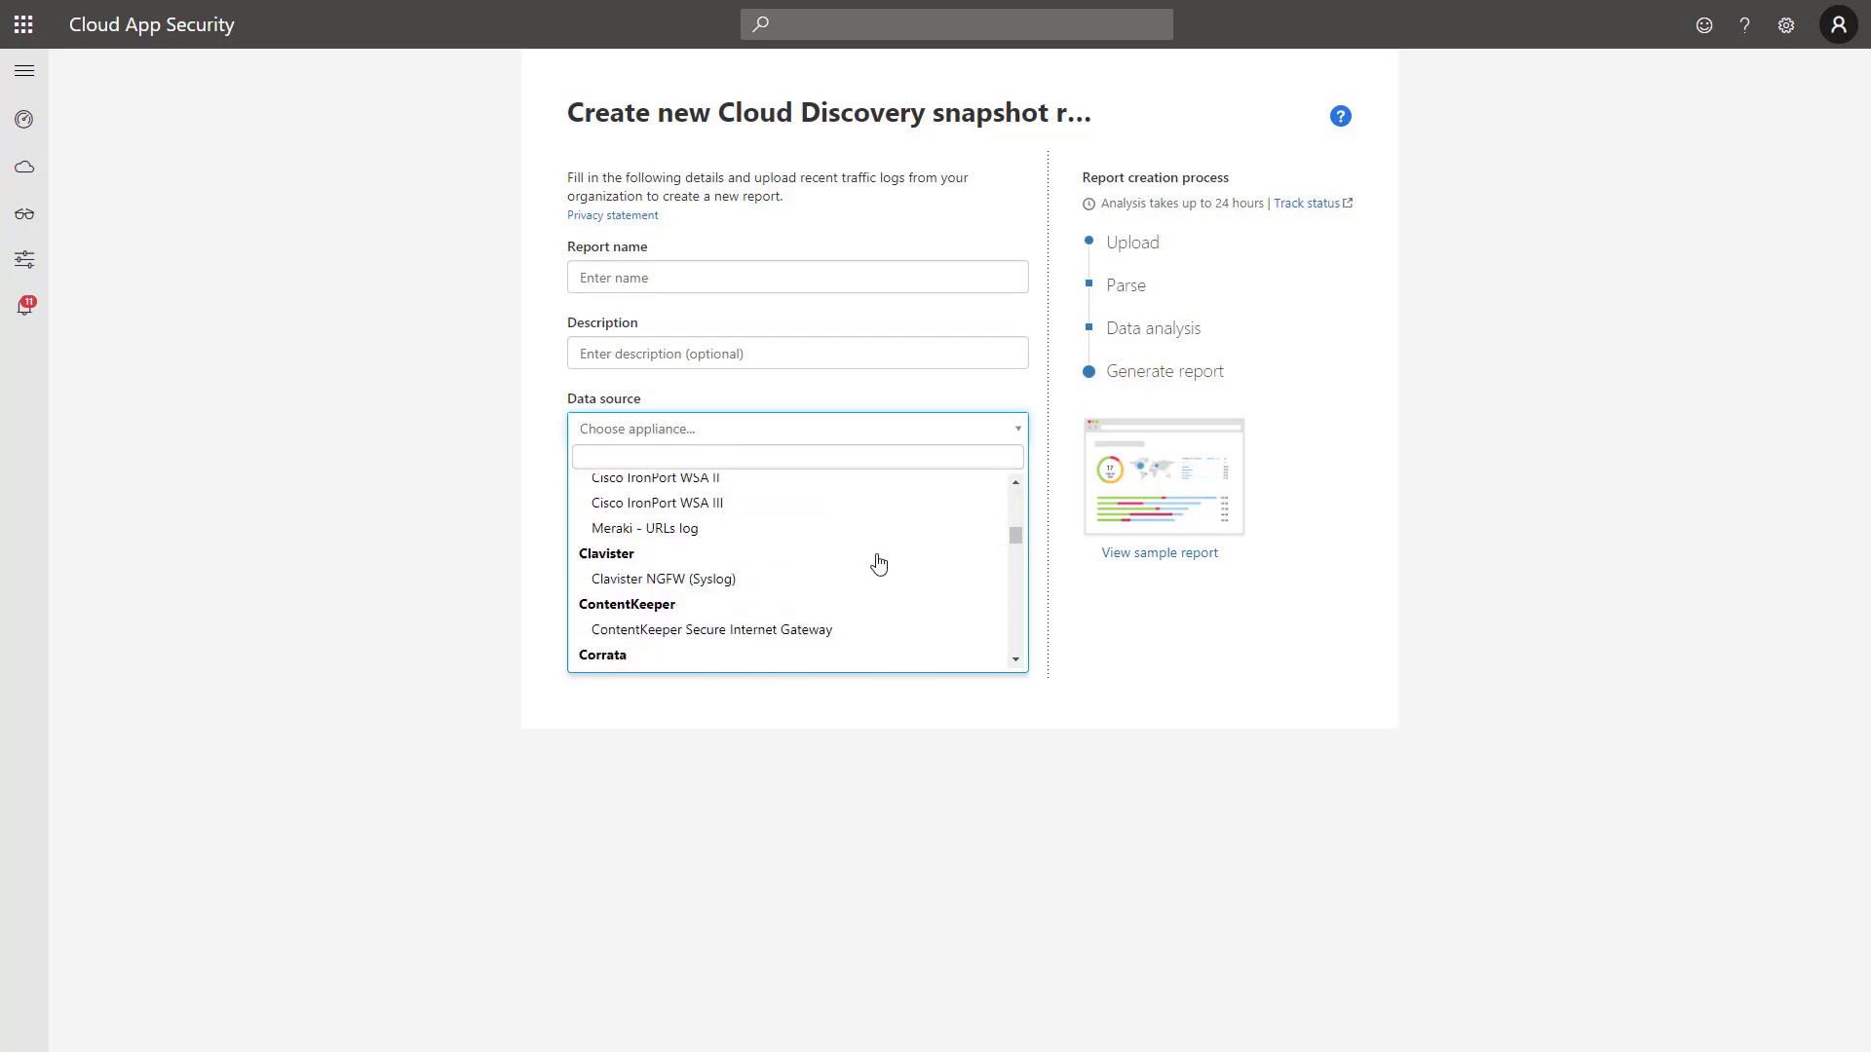
{"action": "scroll", "coordinate": [877, 551], "scroll_direction": "up", "scroll_amount": 3}
{"action": "scroll", "coordinate": [875, 543], "scroll_direction": "up", "scroll_amount": 6}
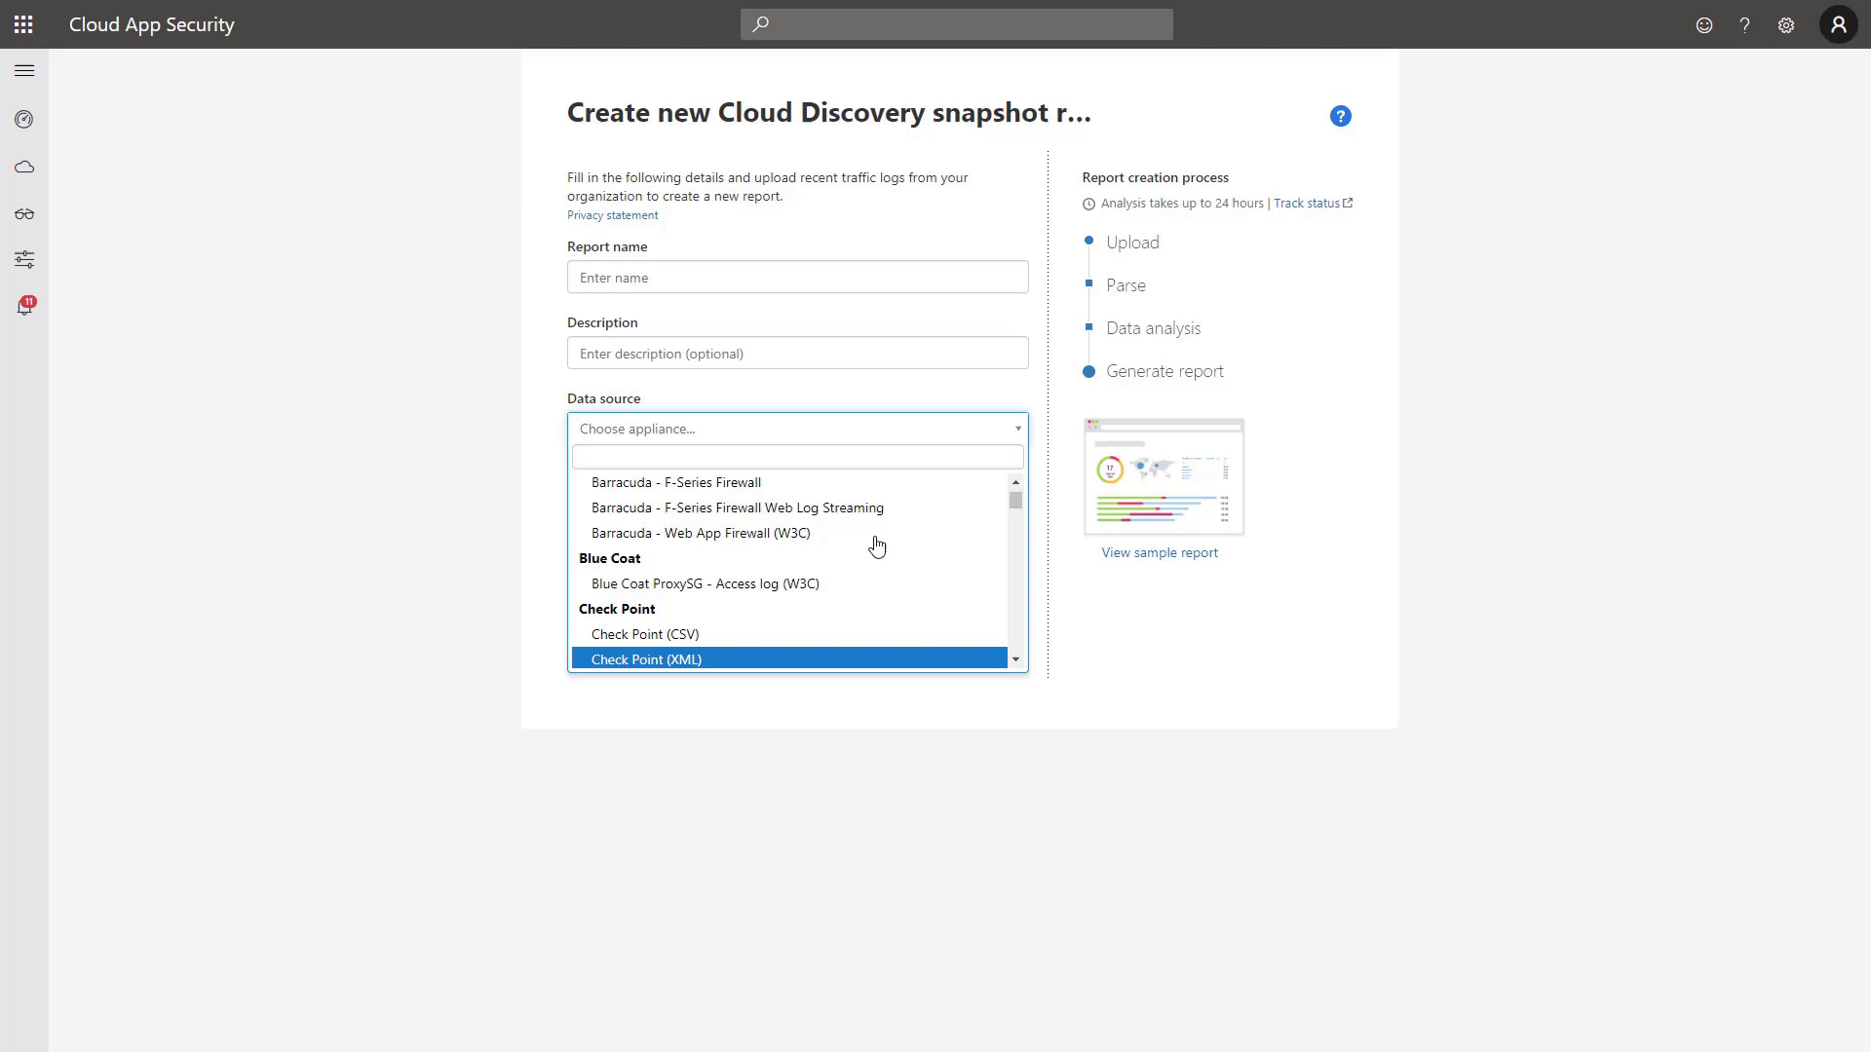
{"action": "left_click", "coordinate": [778, 520]}
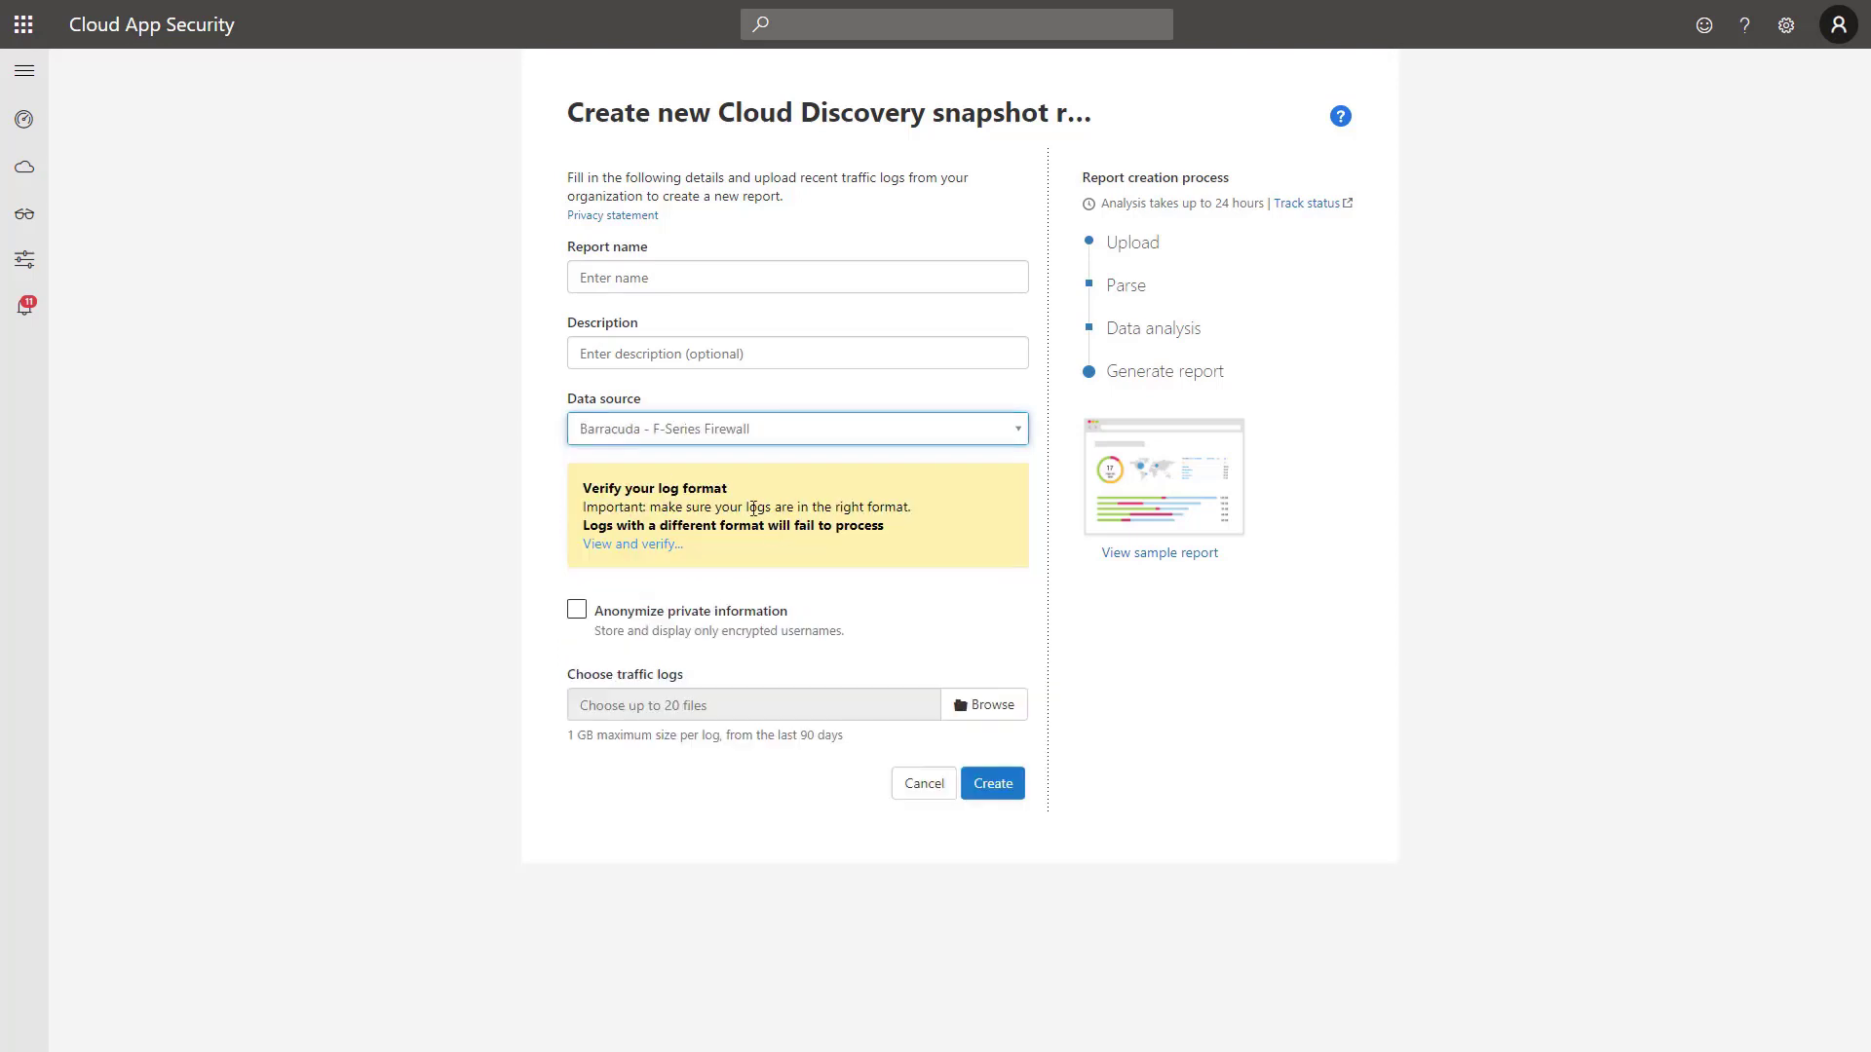
{"action": "left_click", "coordinate": [621, 548]}
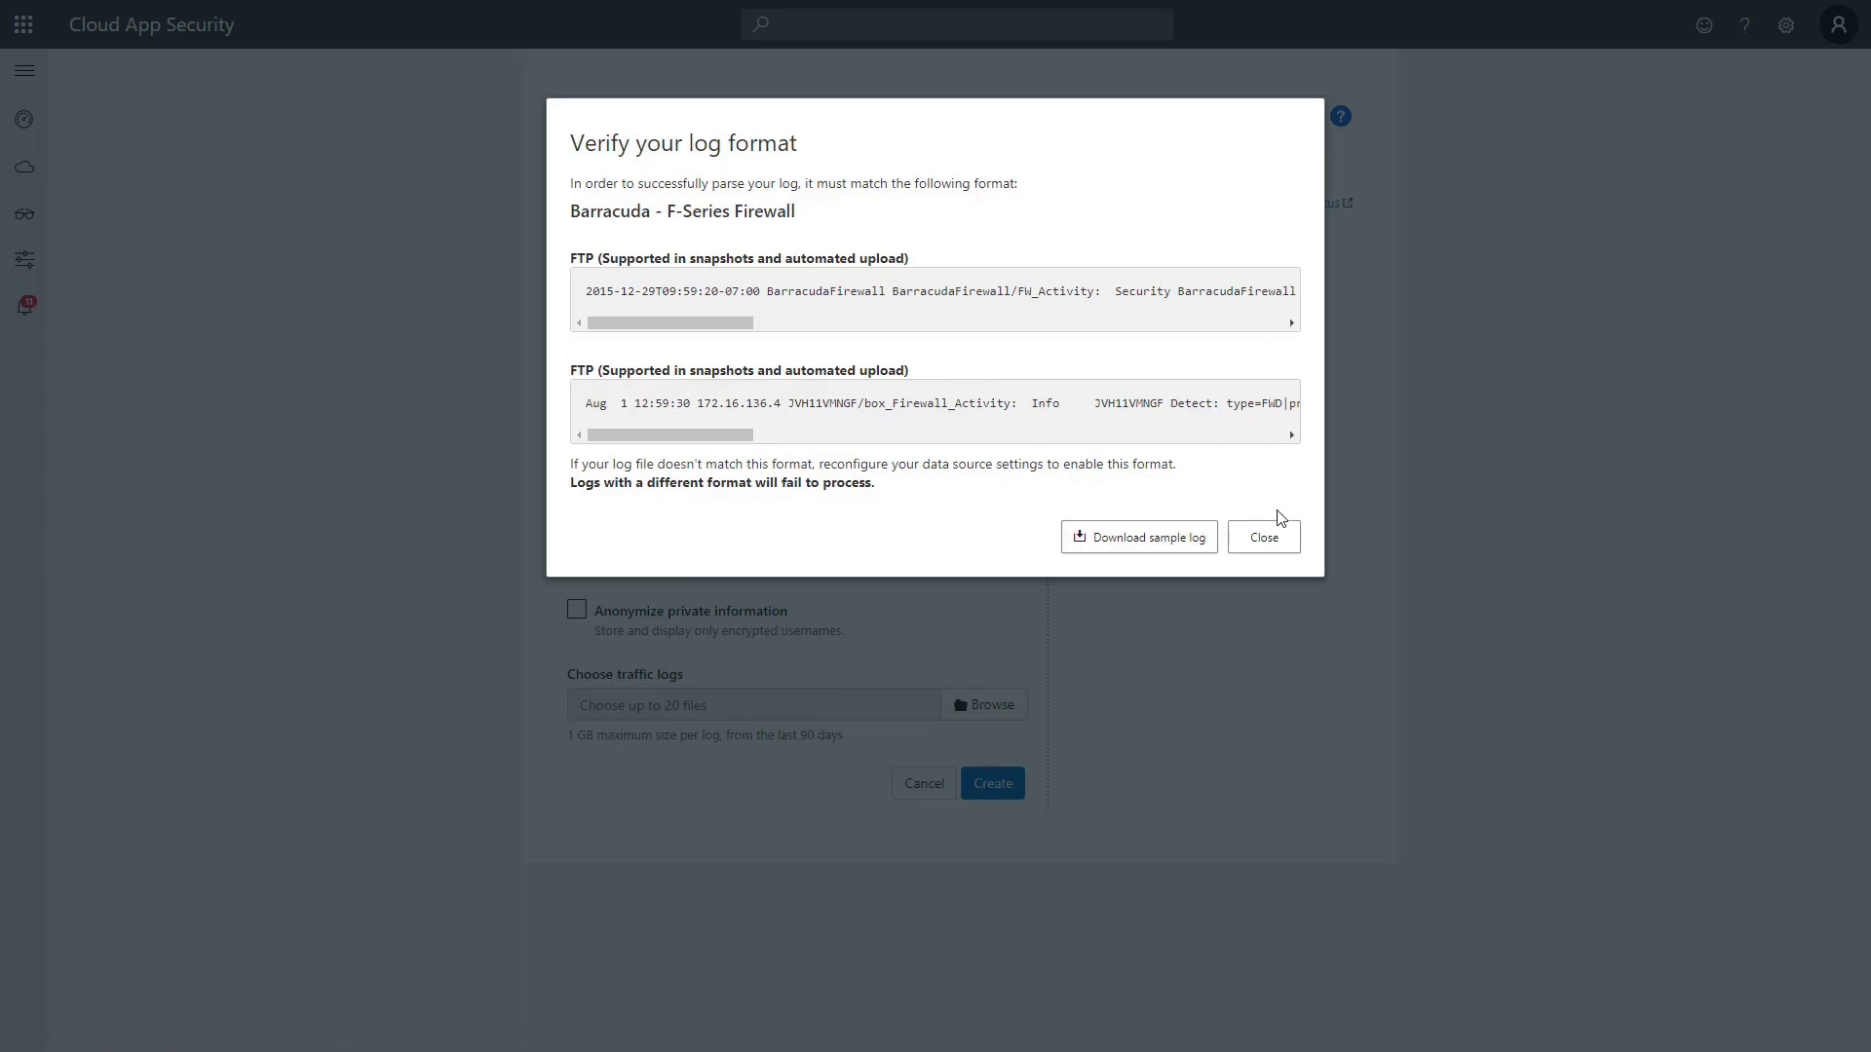
Close the log format sample and leave Anonymize private information turned off.
{"action": "left_click", "coordinate": [1271, 539]}
{"action": "left_click", "coordinate": [605, 621]}
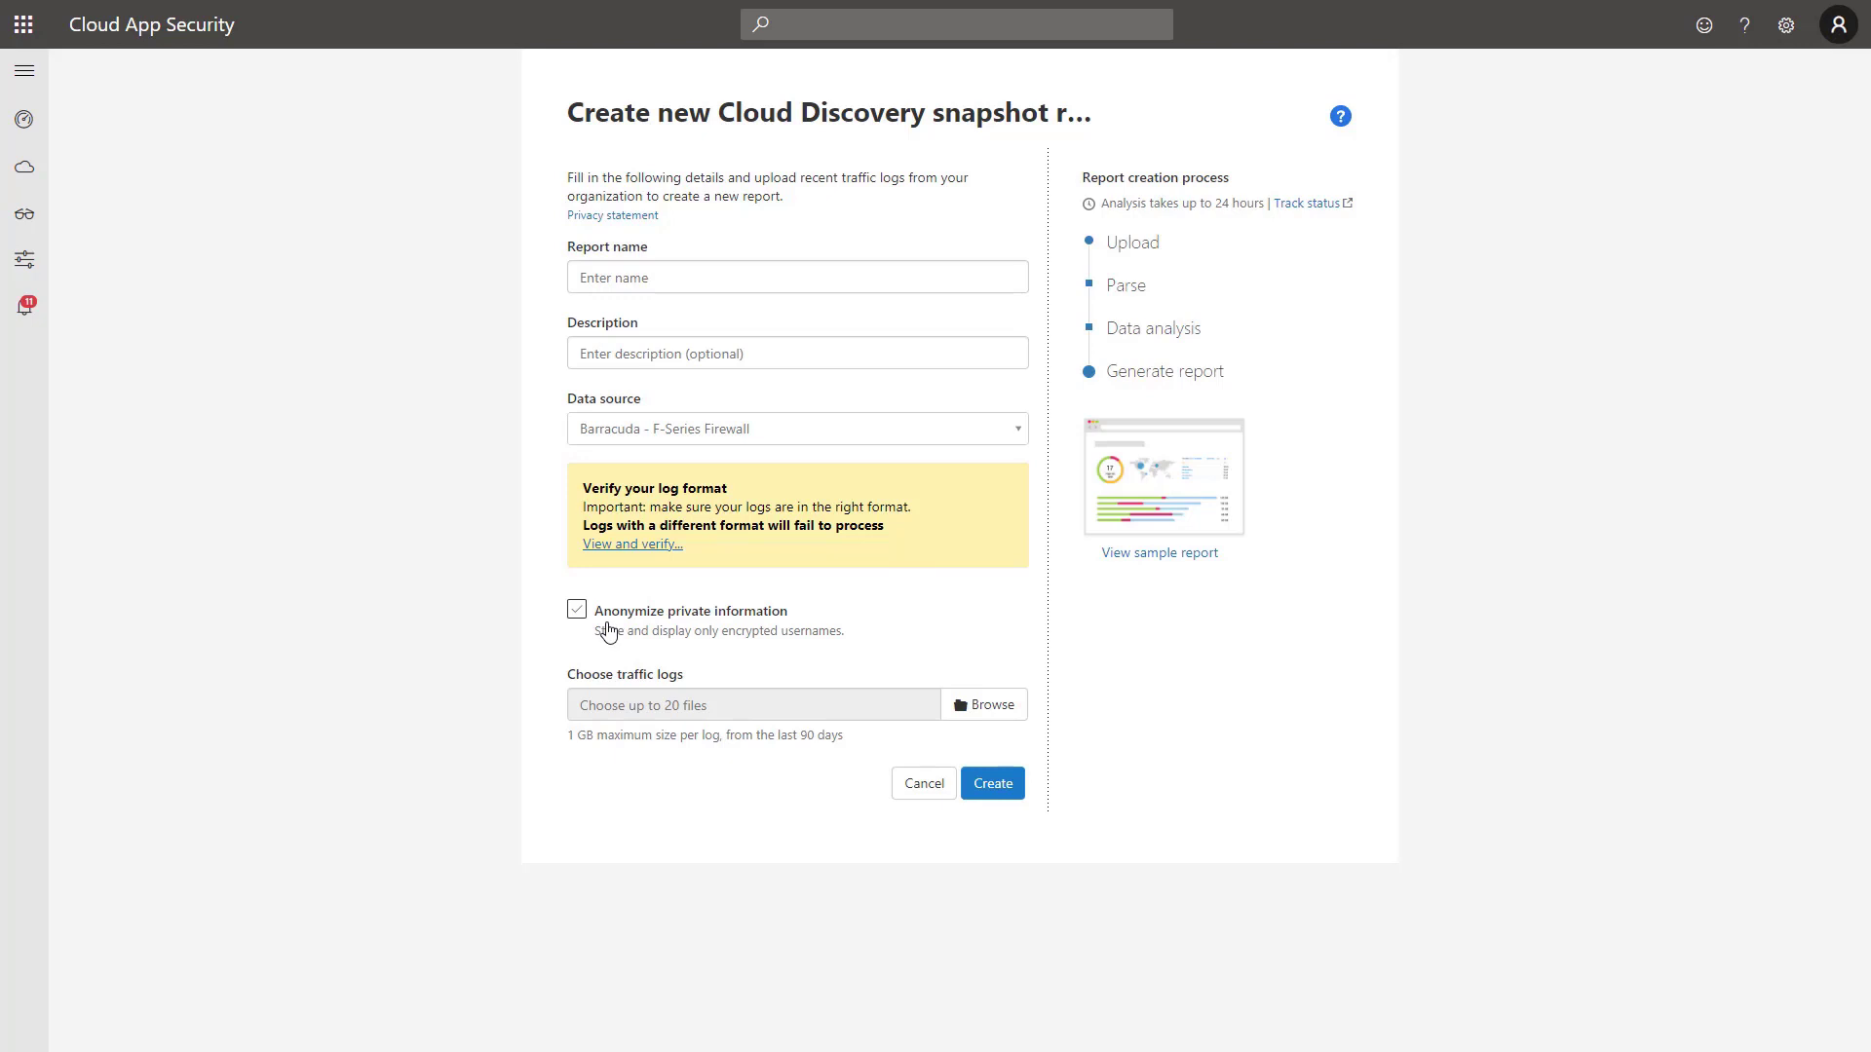
{"action": "left_click", "coordinate": [747, 622]}
Reopen the Cloud Discovery dashboard and list its 0 continuous and 2 snapshot reports.
{"action": "mouse_move", "coordinate": [54, 148]}
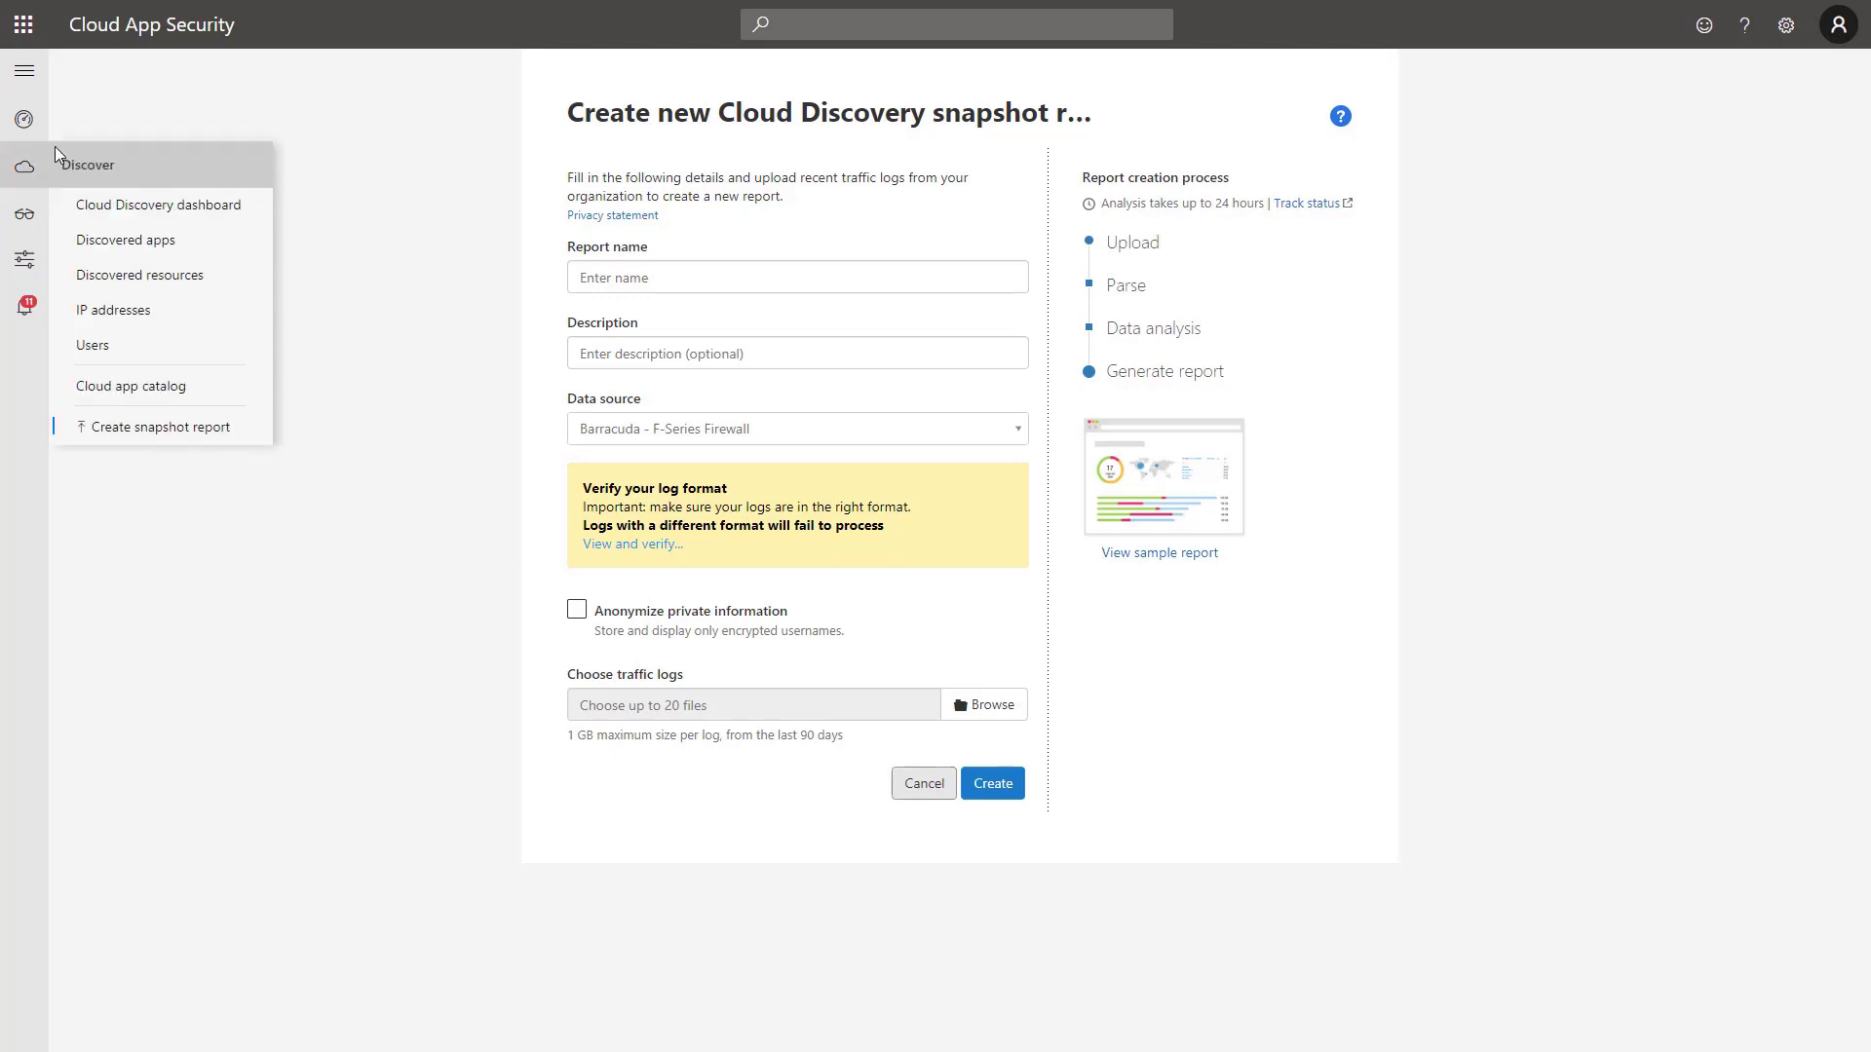
{"action": "left_click", "coordinate": [183, 203]}
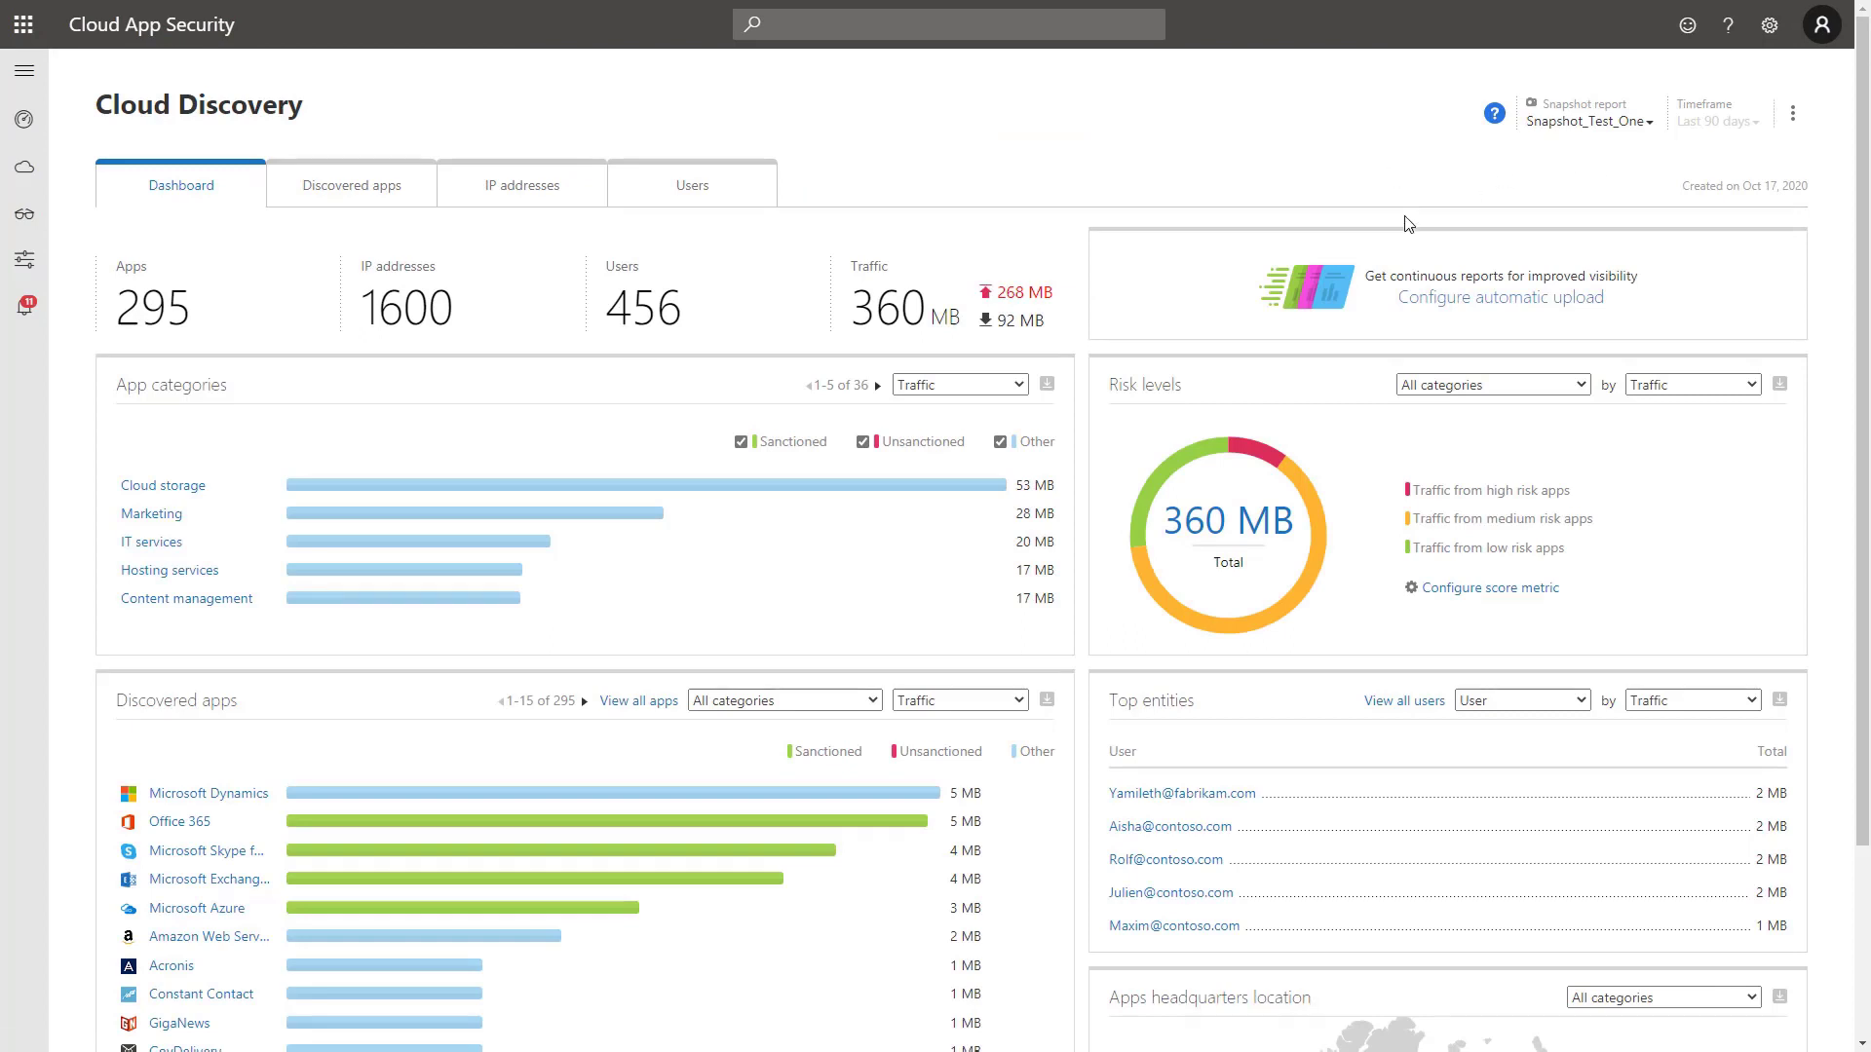
{"action": "left_click", "coordinate": [1647, 134]}
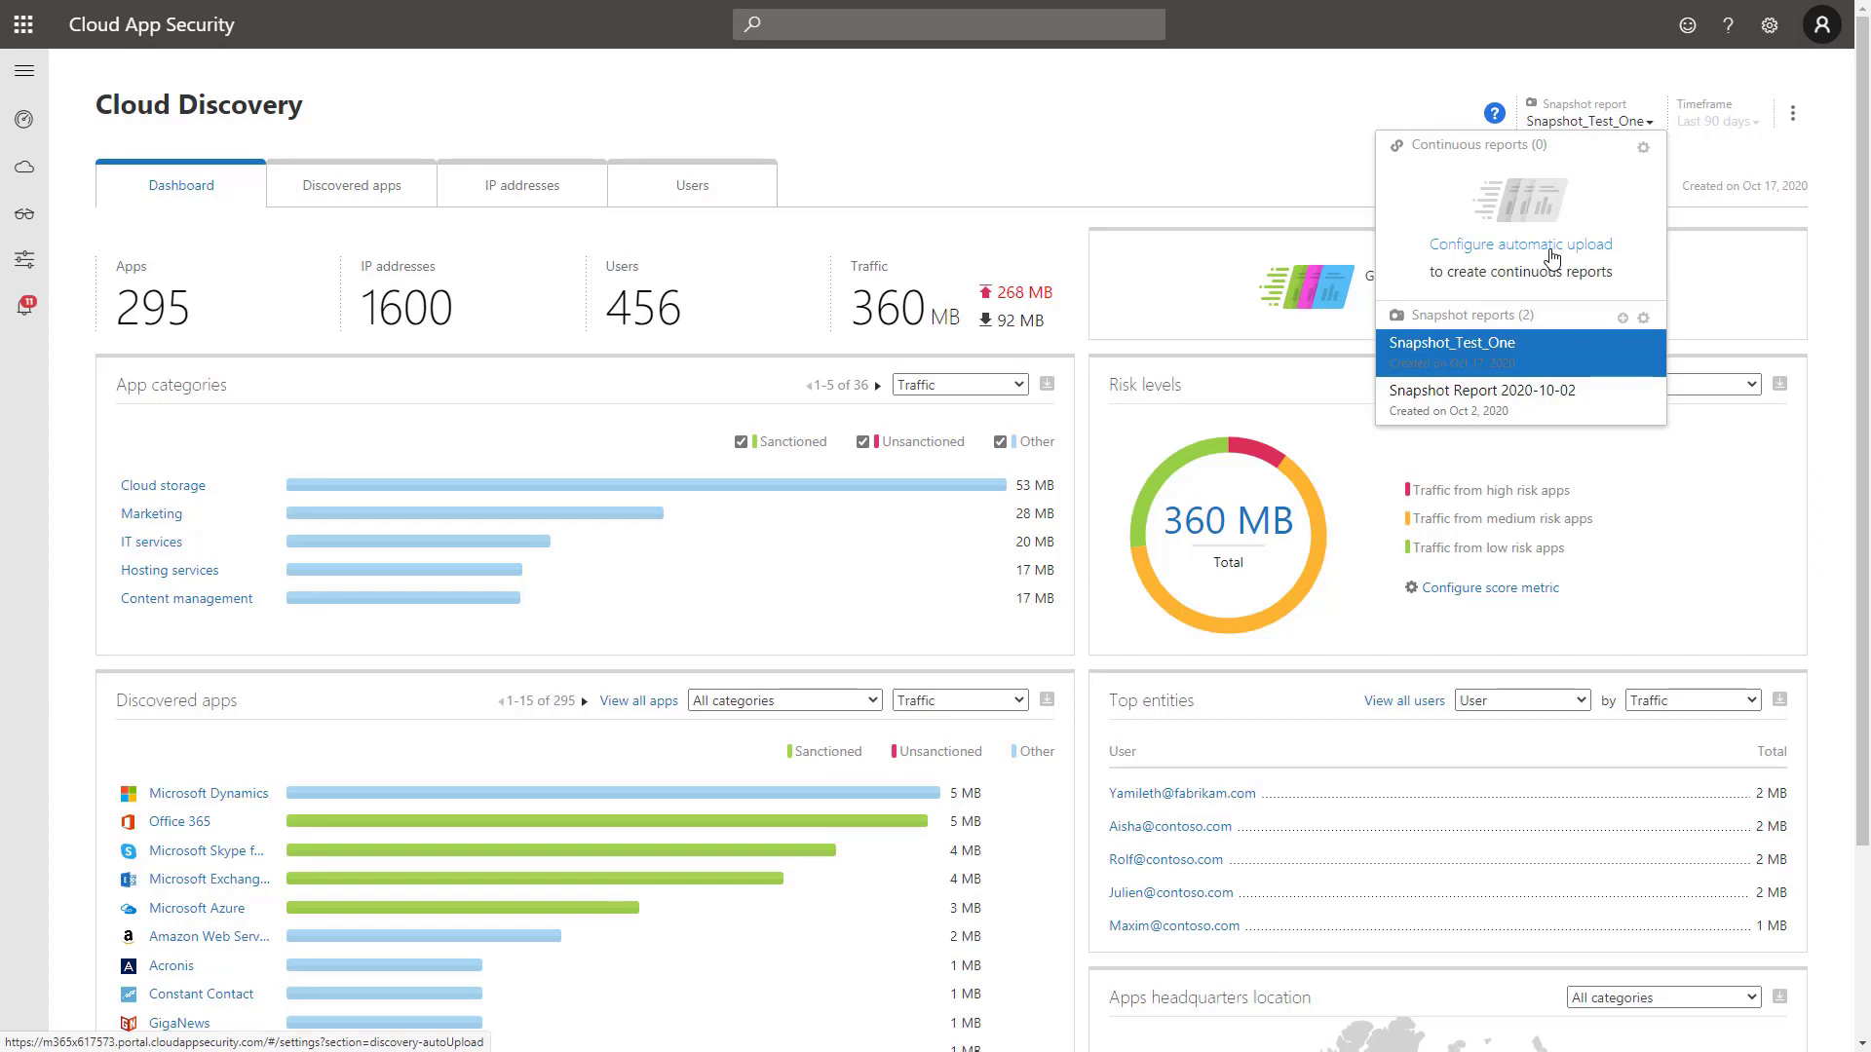
Add data source 'Barracuda' using Barracuda - F-Series Firewall with receiver type Syslog - TCP.
{"action": "left_click", "coordinate": [1553, 258]}
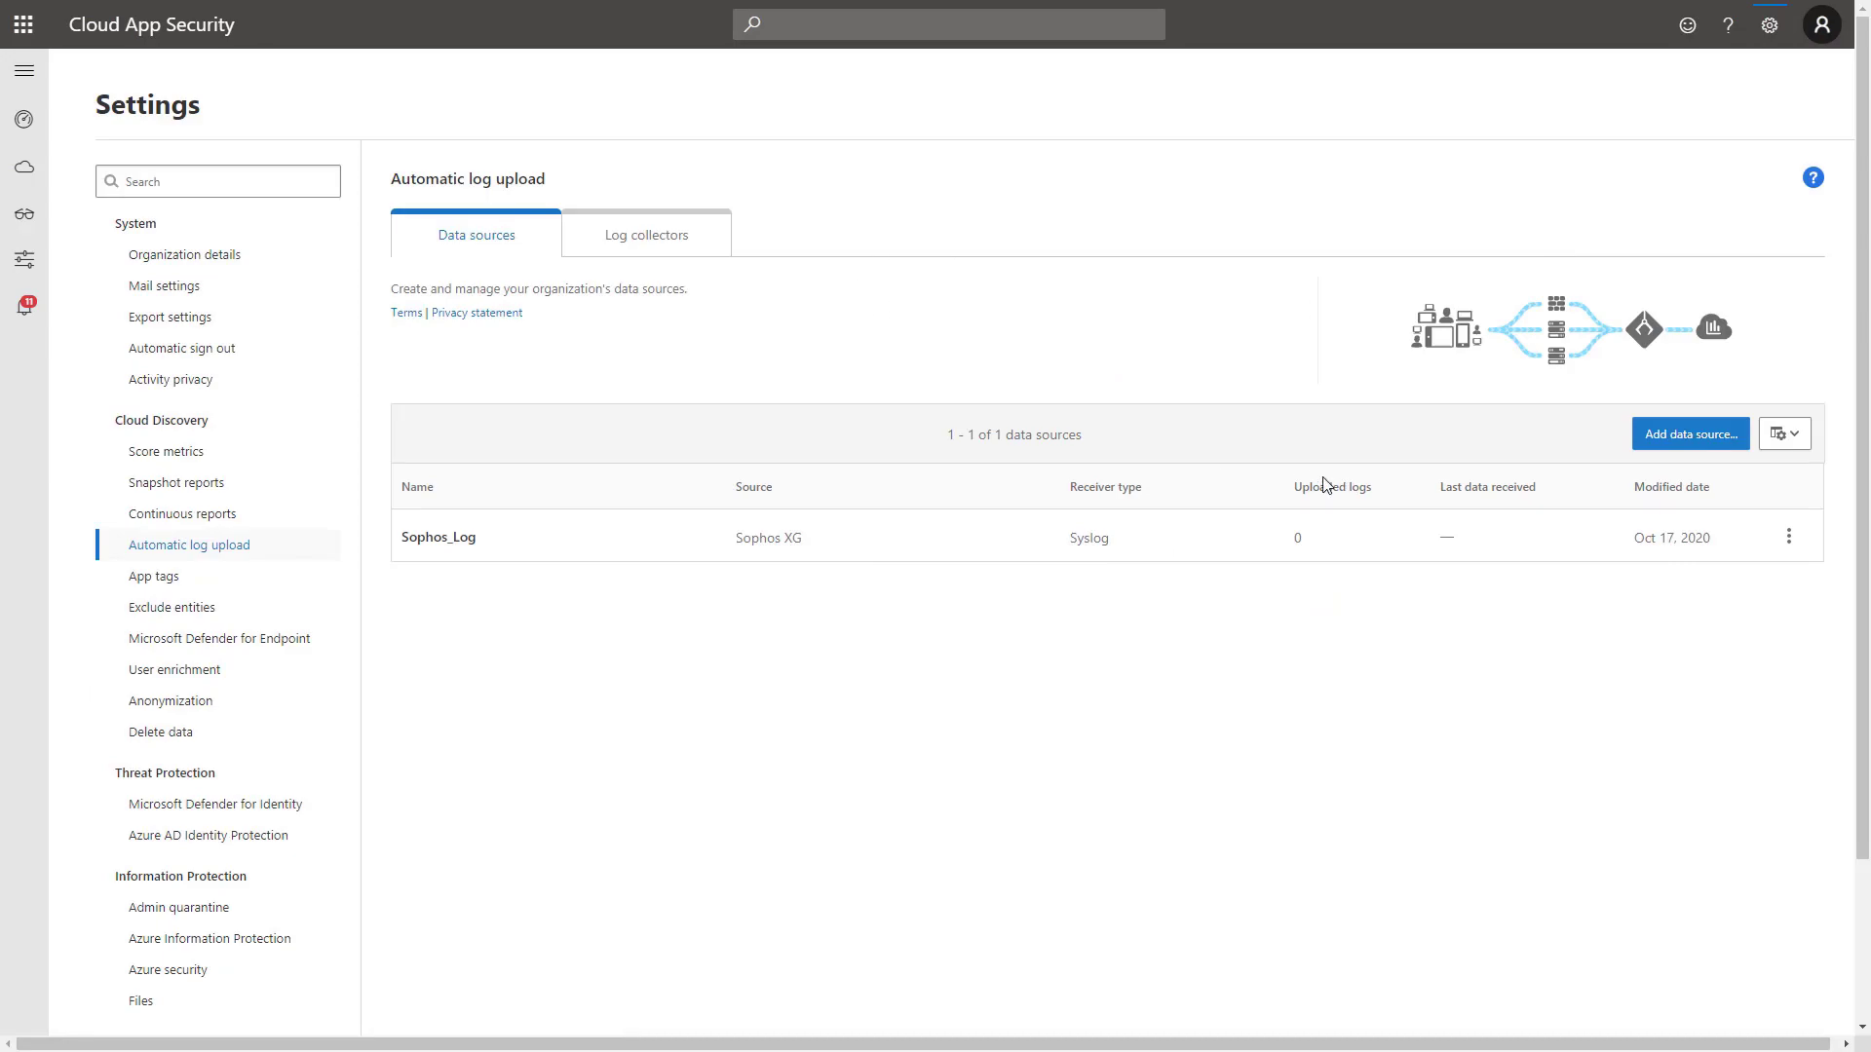
{"action": "left_click", "coordinate": [1736, 438]}
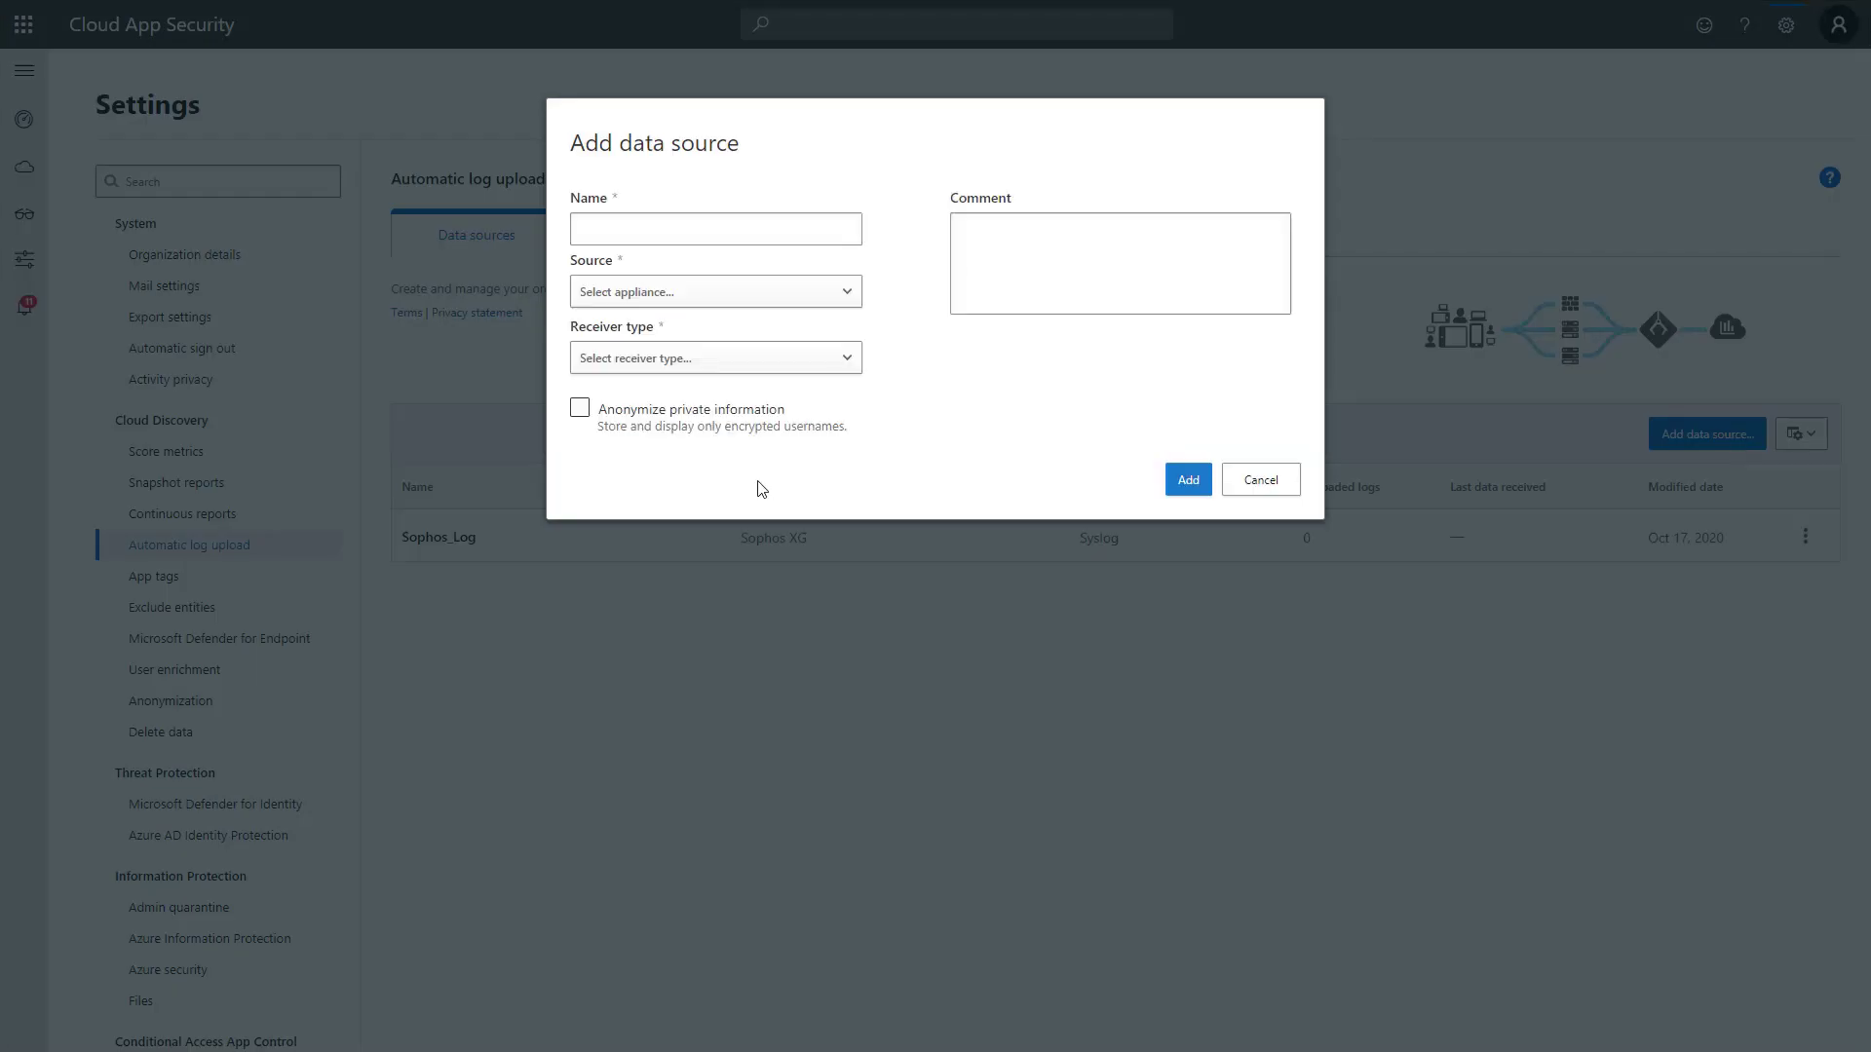
{"action": "left_click", "coordinate": [681, 230]}
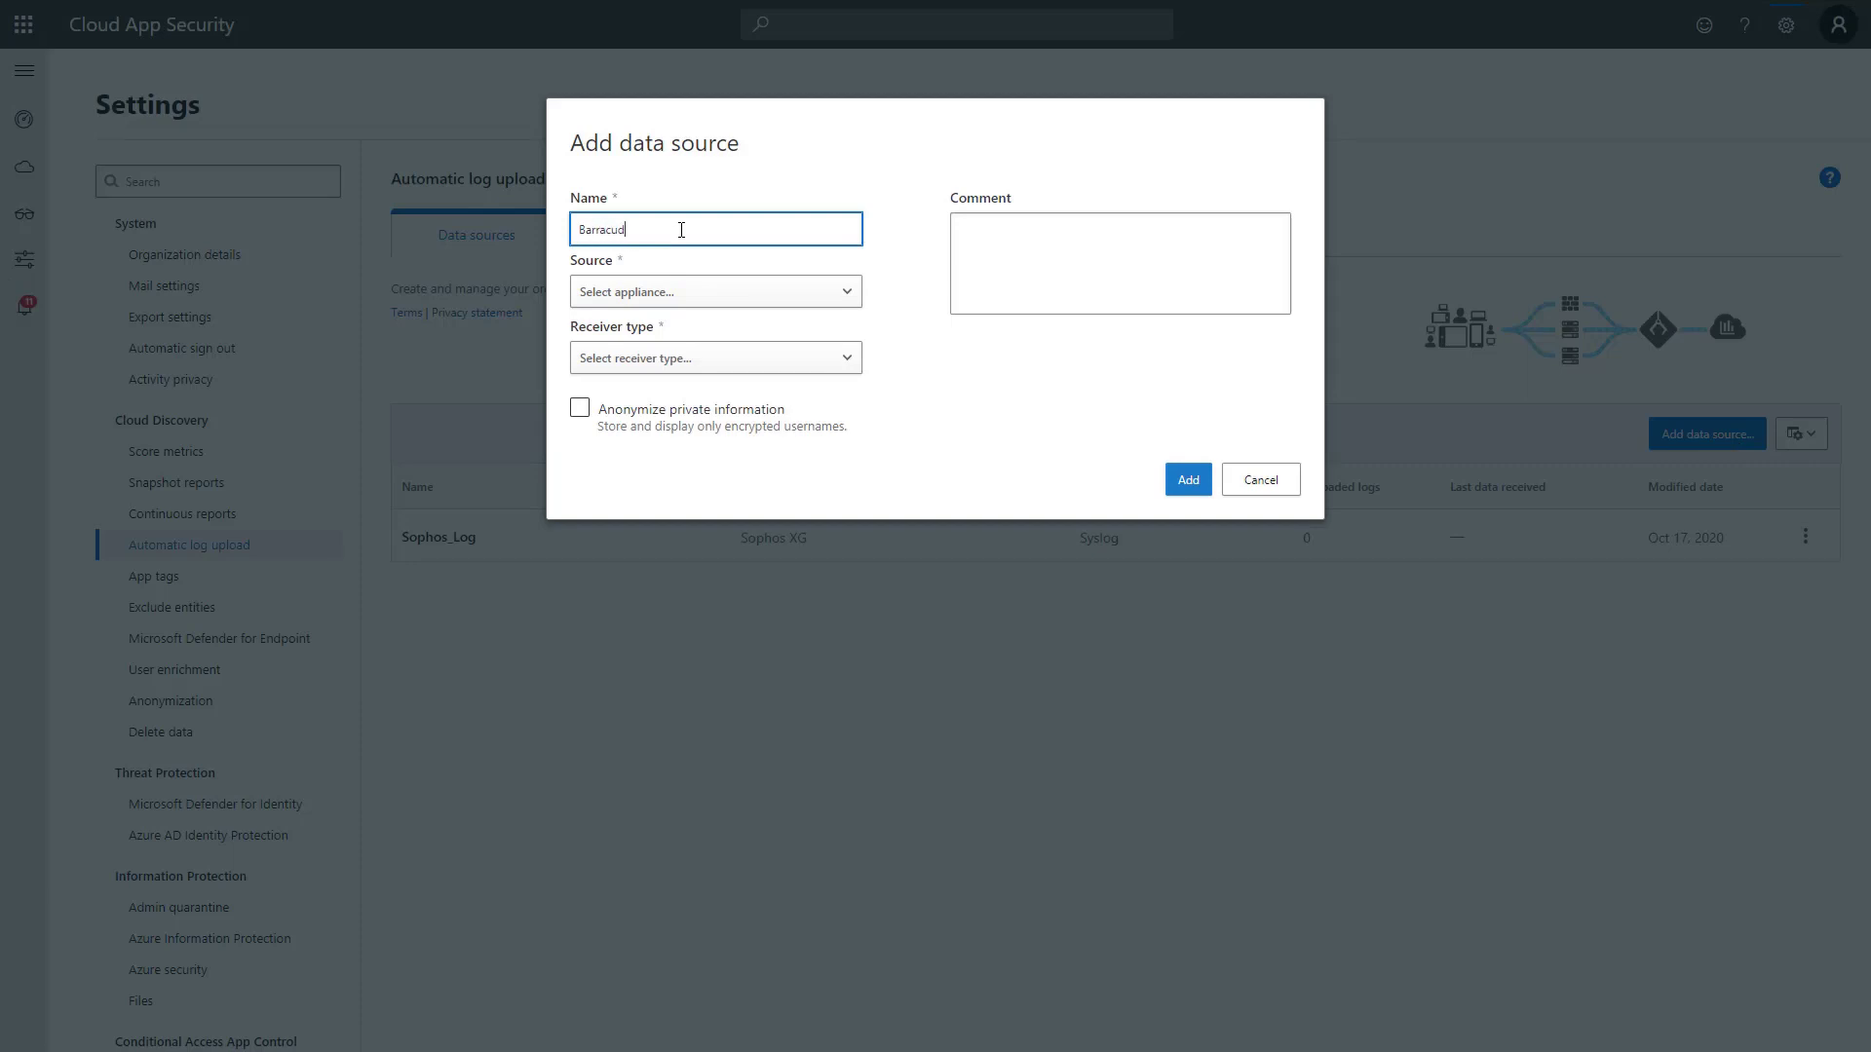
{"action": "left_click", "coordinate": [800, 294]}
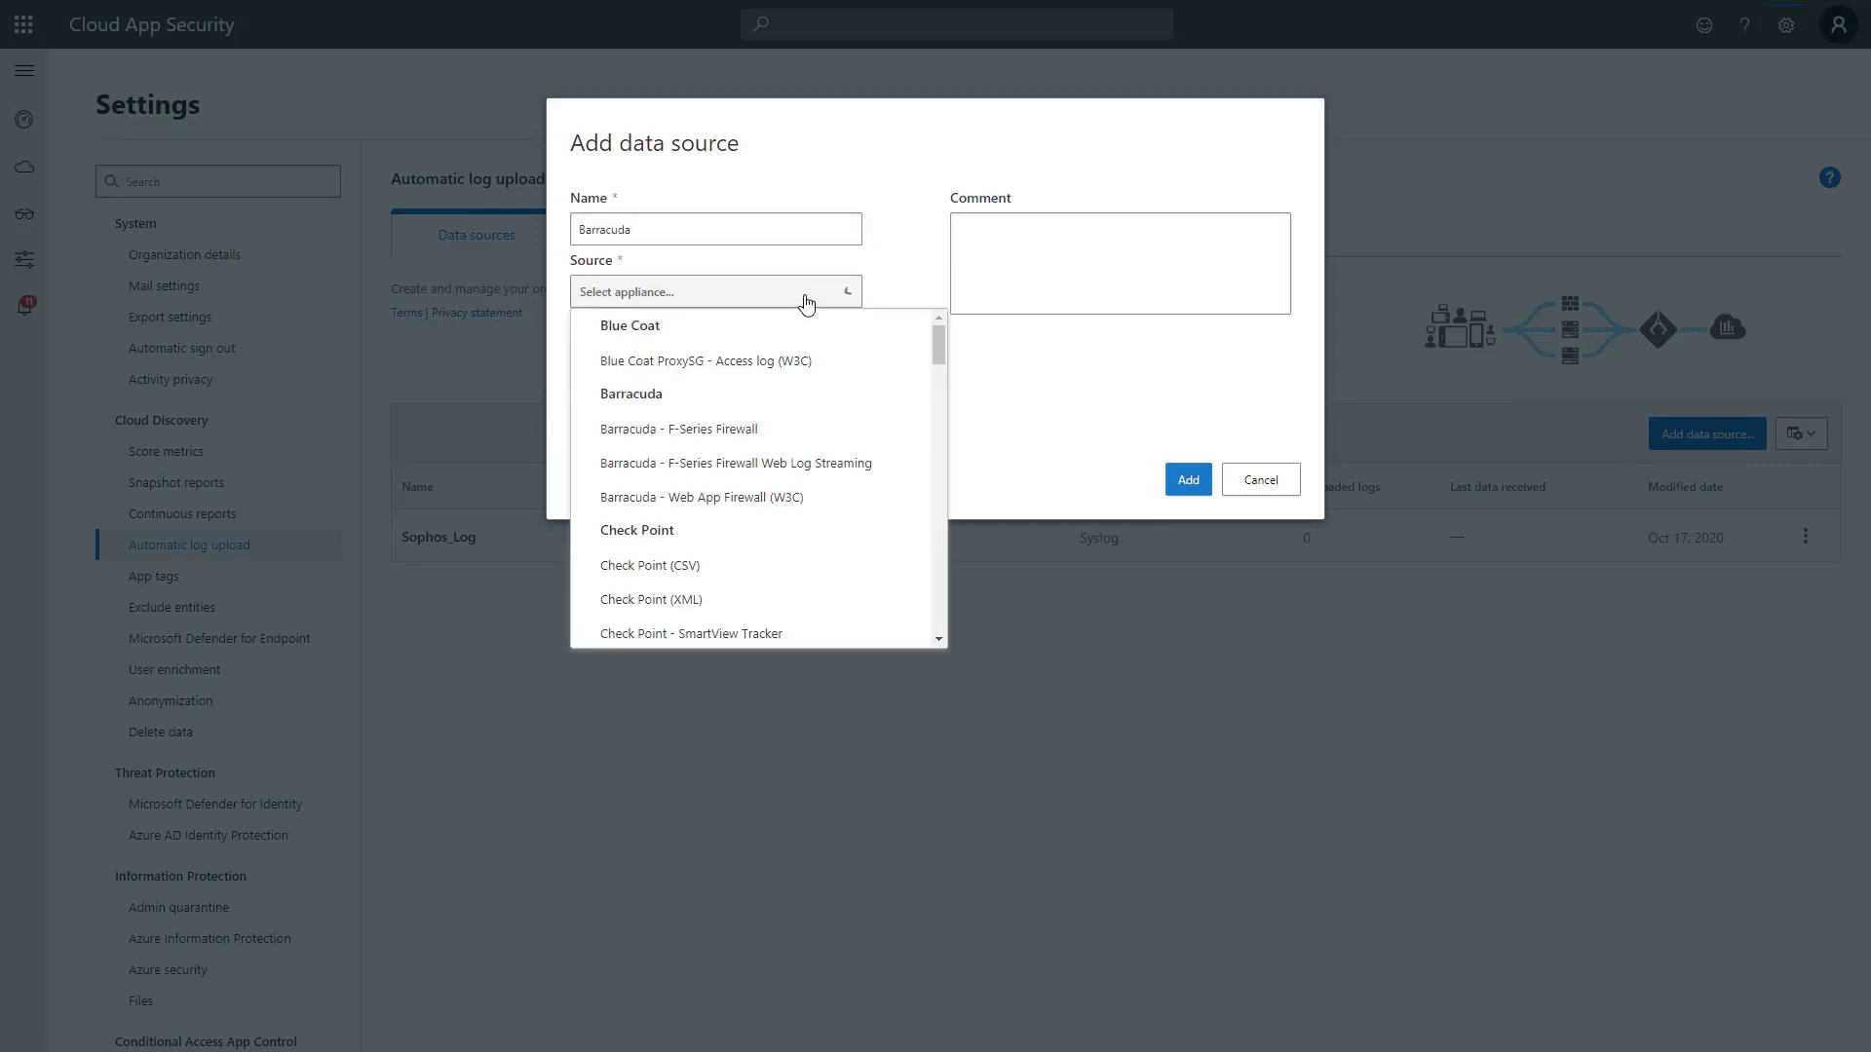
{"action": "left_click", "coordinate": [824, 430]}
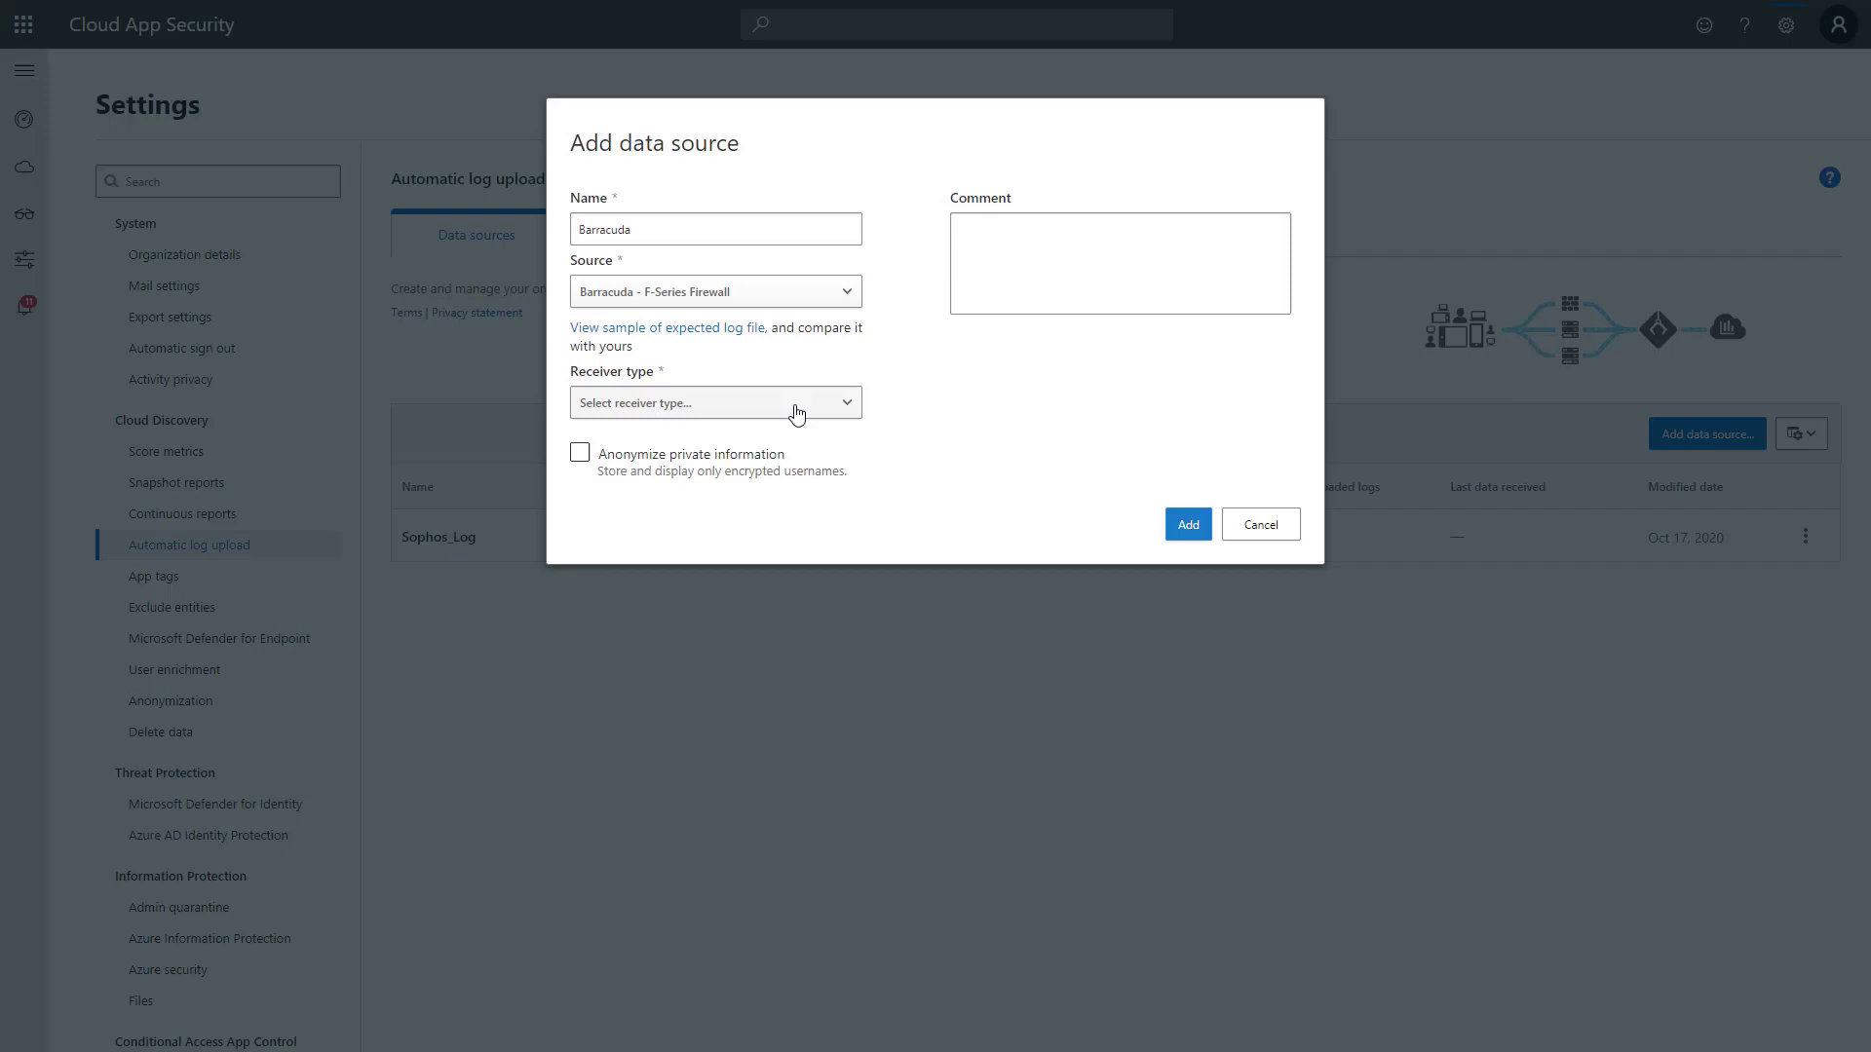
{"action": "left_click", "coordinate": [697, 413]}
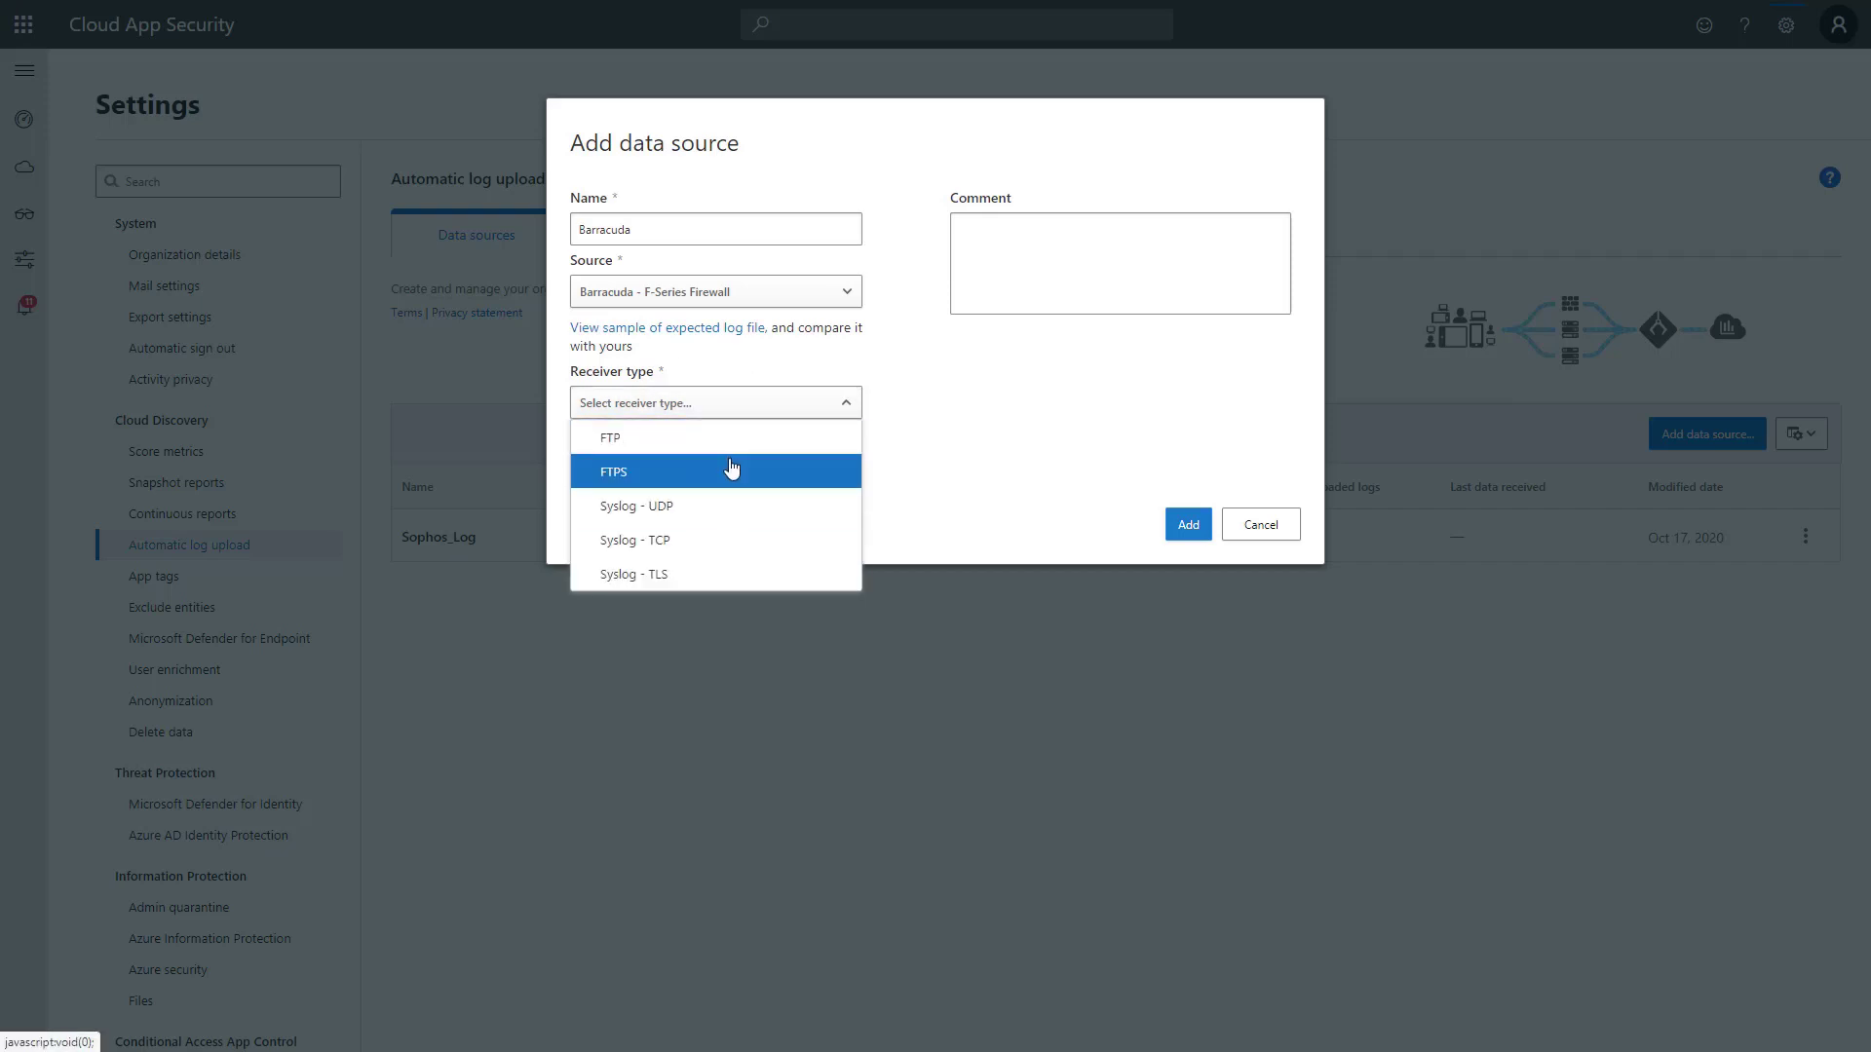
{"action": "left_click", "coordinate": [758, 544]}
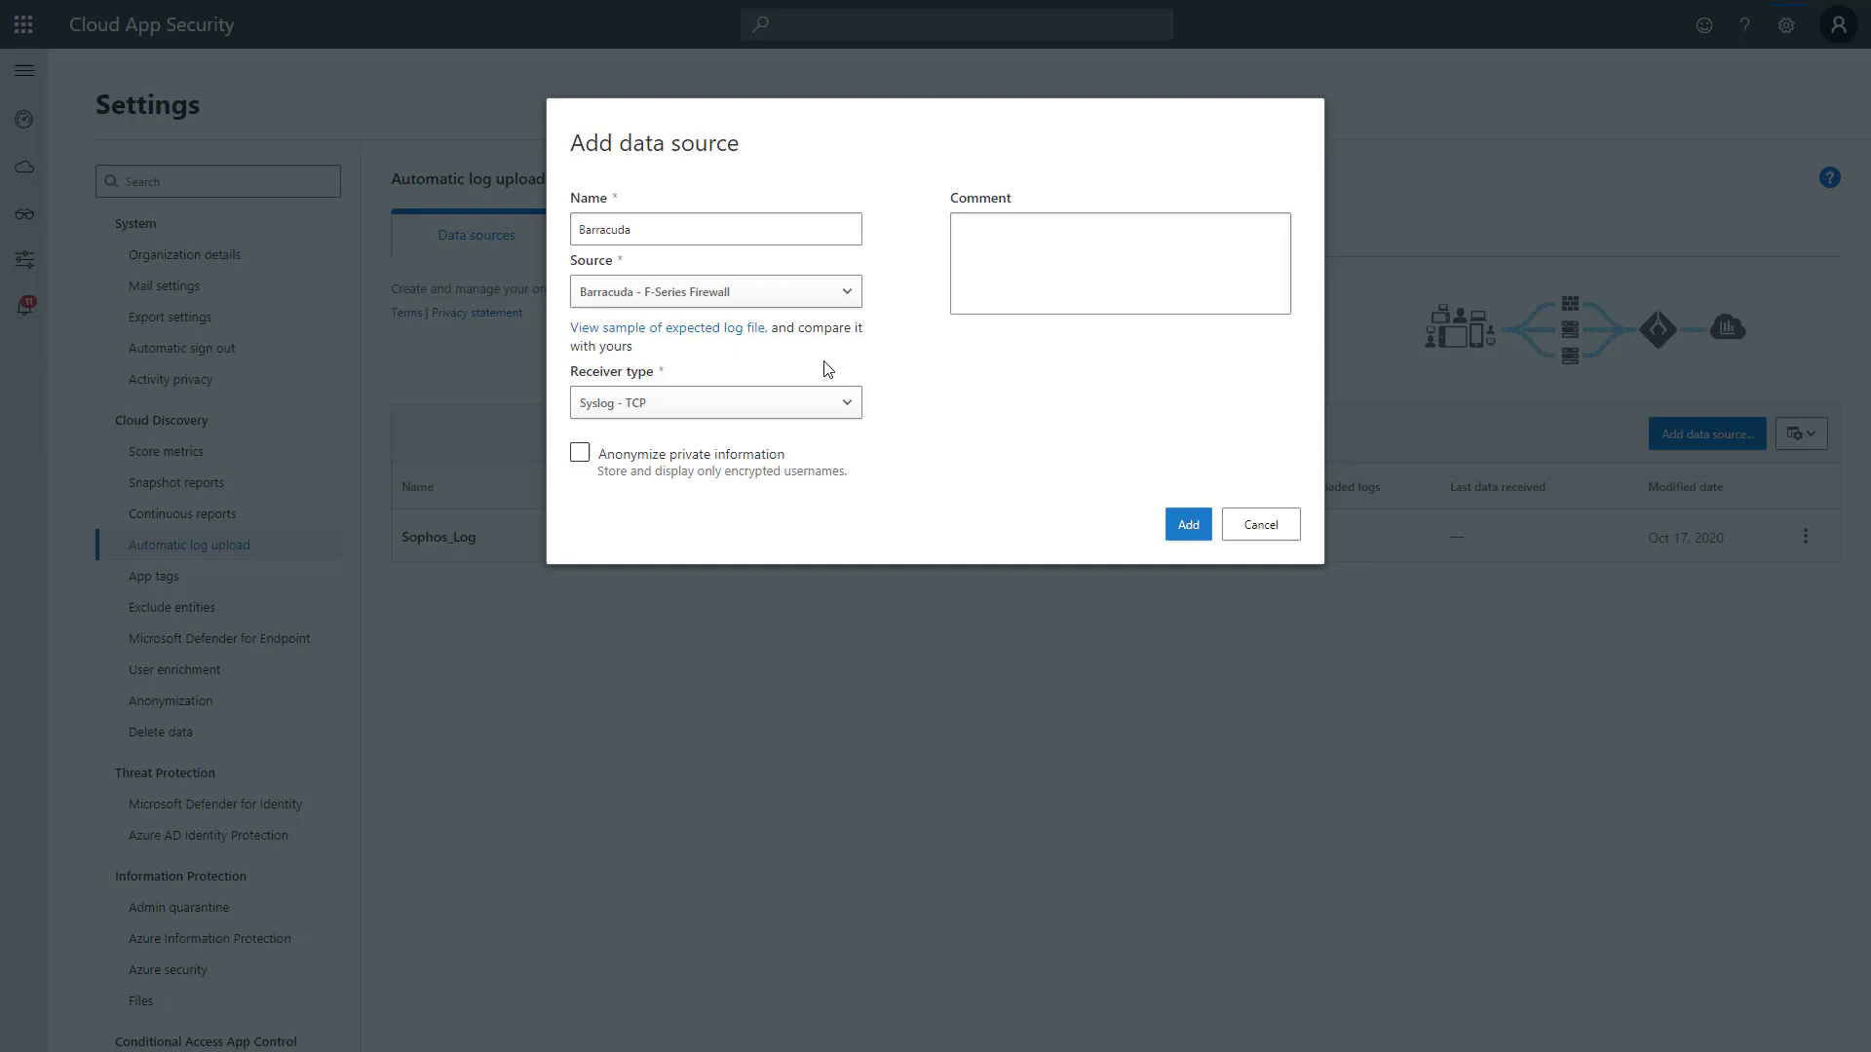
{"action": "left_click", "coordinate": [1189, 527]}
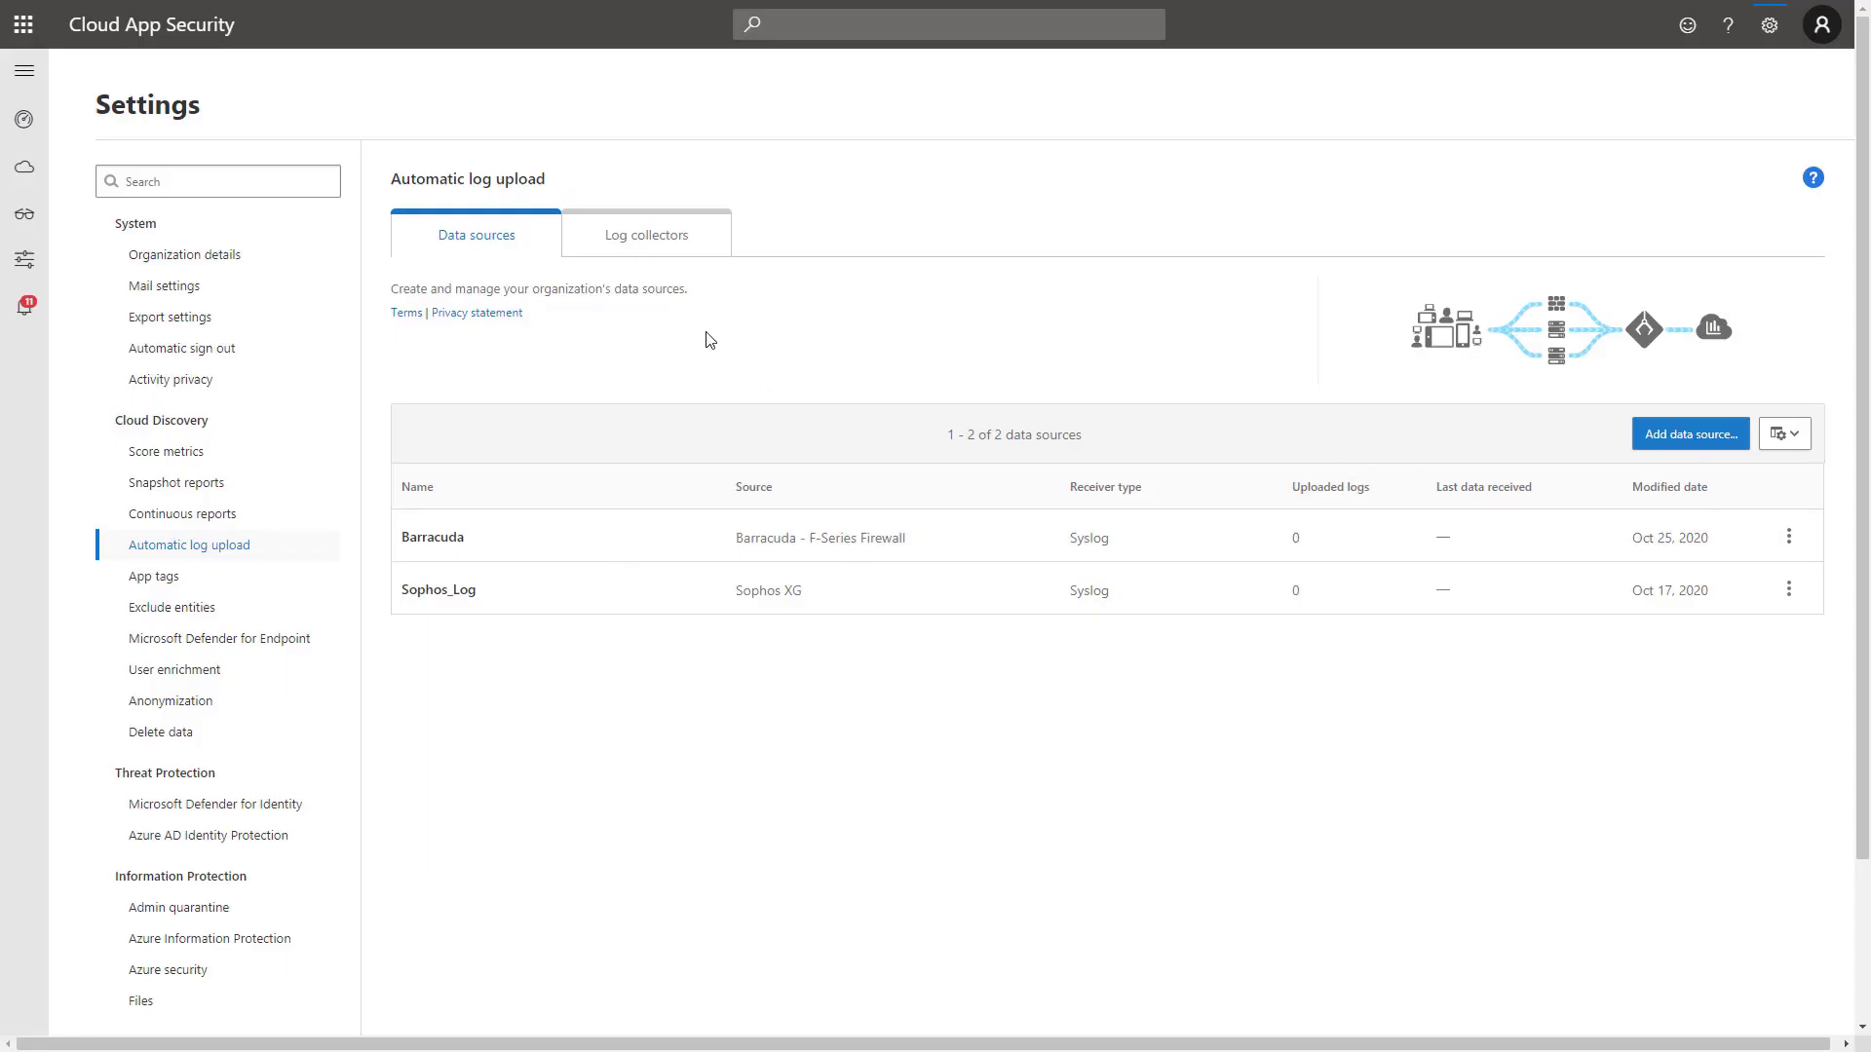
Create log collector Log_Collector_Main on 192.168.1.1 linked to Barracuda and review its run command.
{"action": "left_click", "coordinate": [631, 245]}
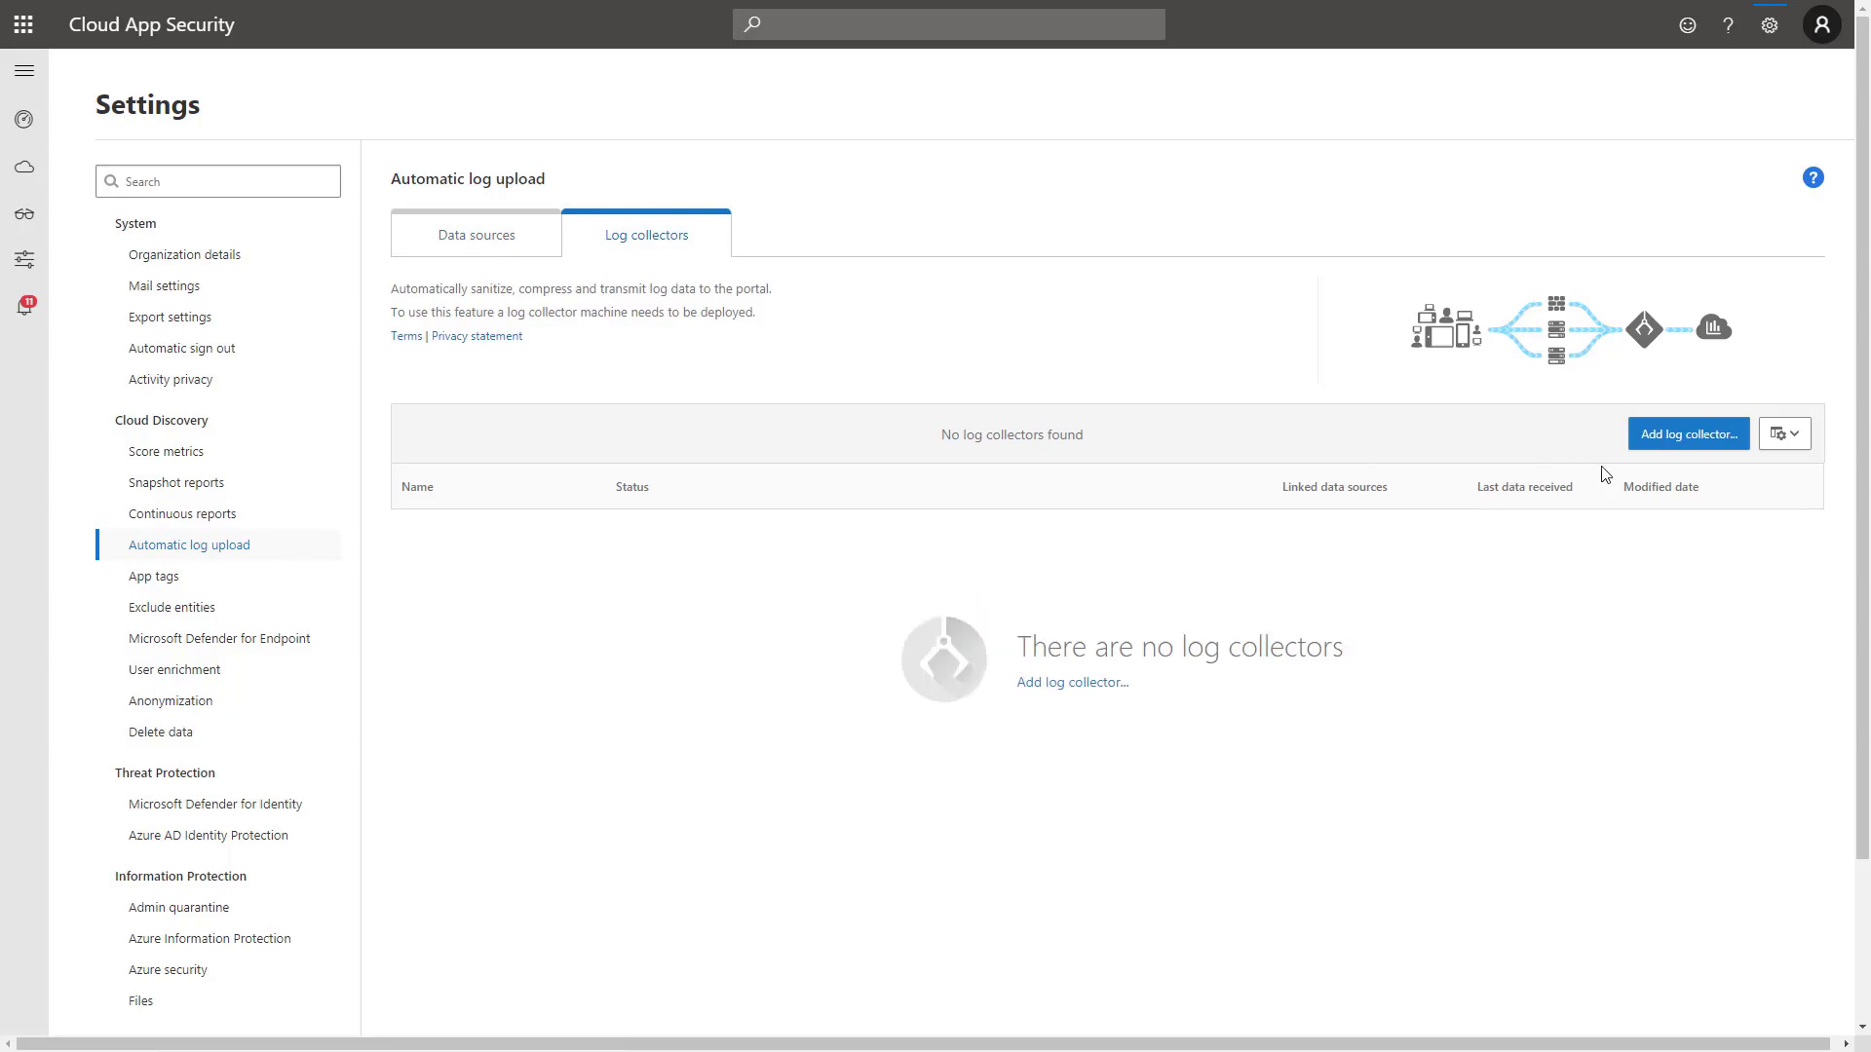
{"action": "left_click", "coordinate": [1678, 436]}
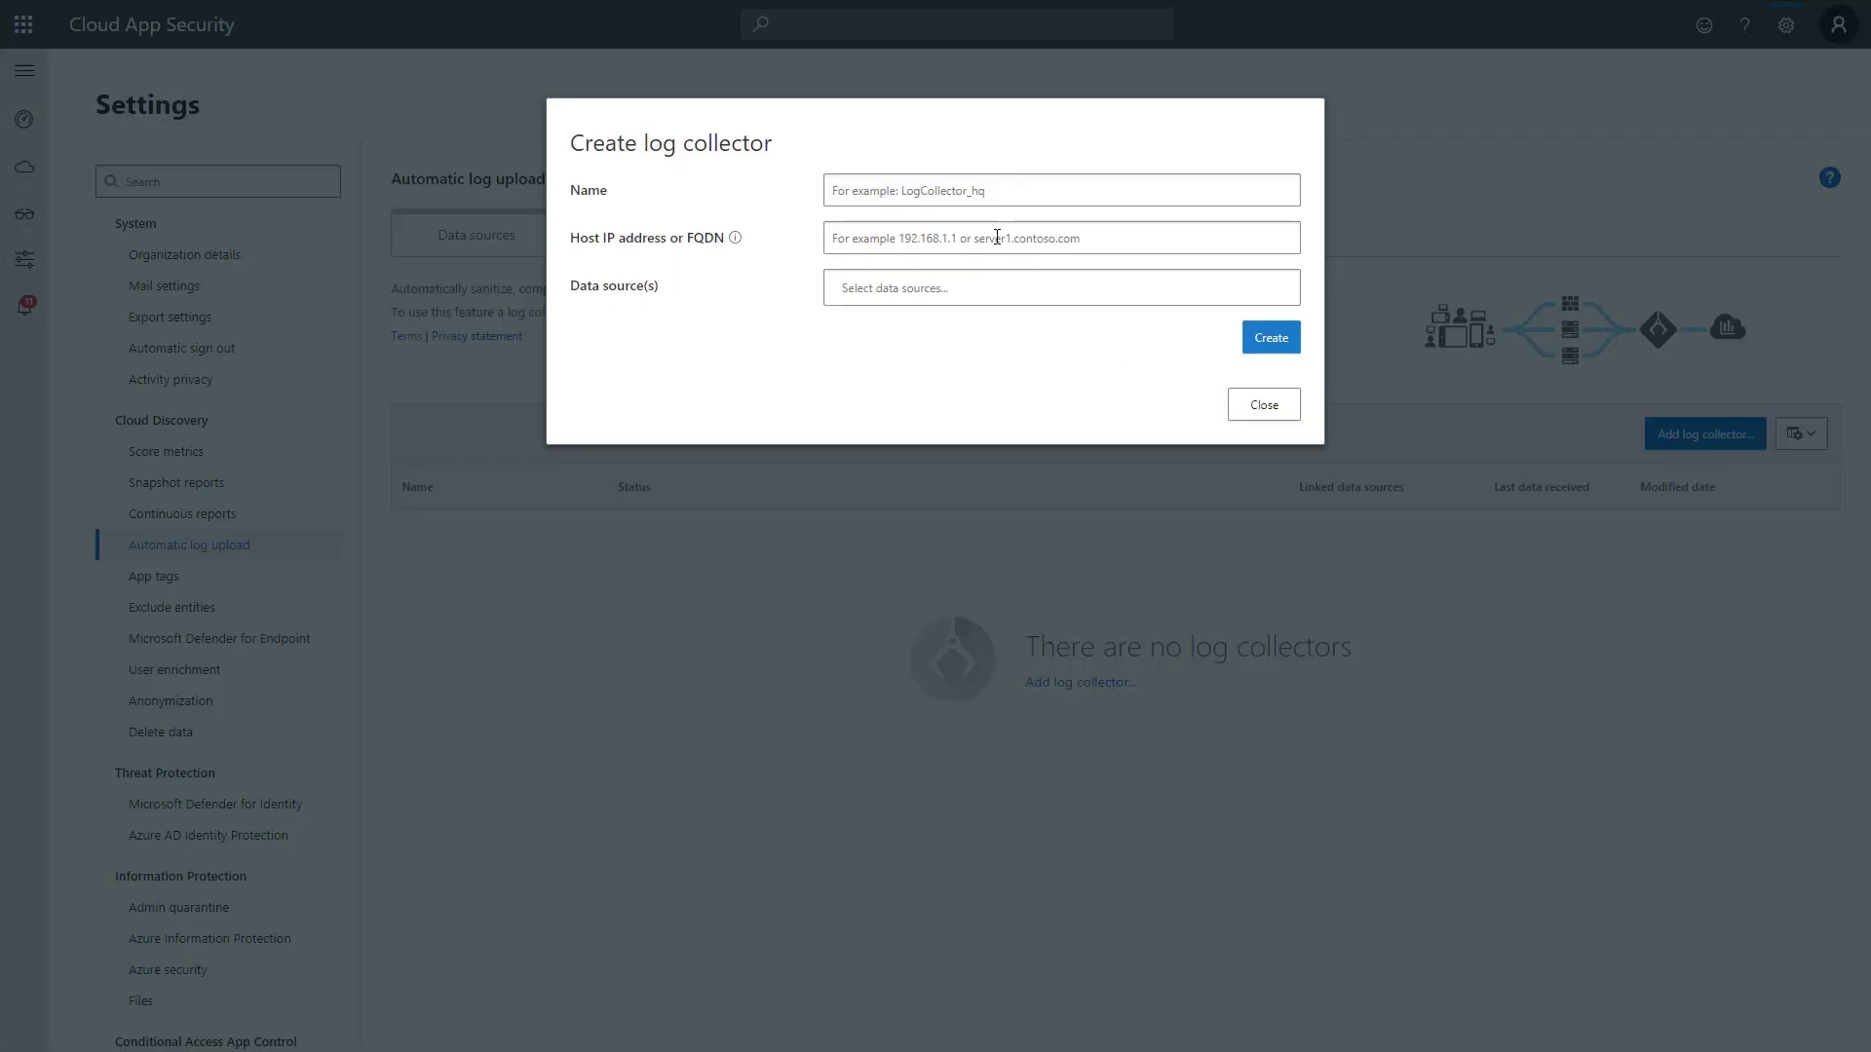
{"action": "left_click", "coordinate": [861, 181]}
{"action": "left_click", "coordinate": [1251, 243]}
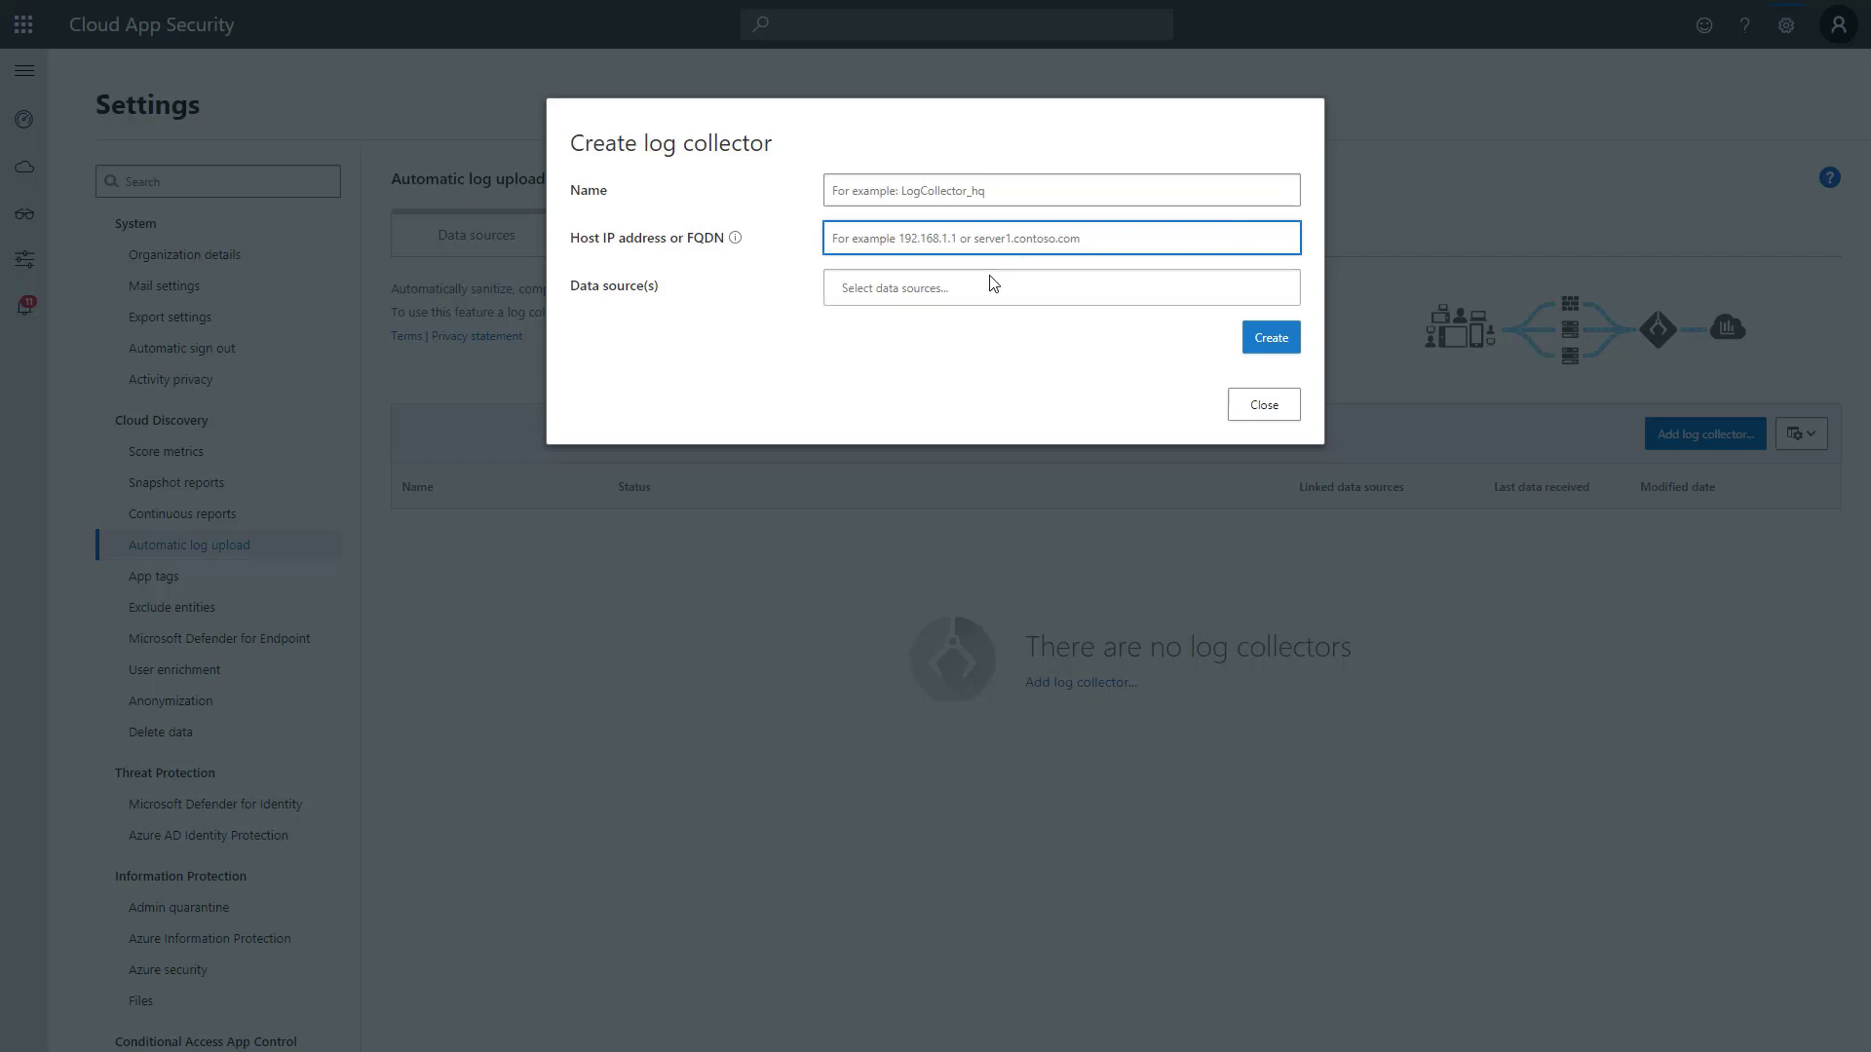
{"action": "left_click", "coordinate": [1013, 289]}
{"action": "left_click", "coordinate": [981, 370]}
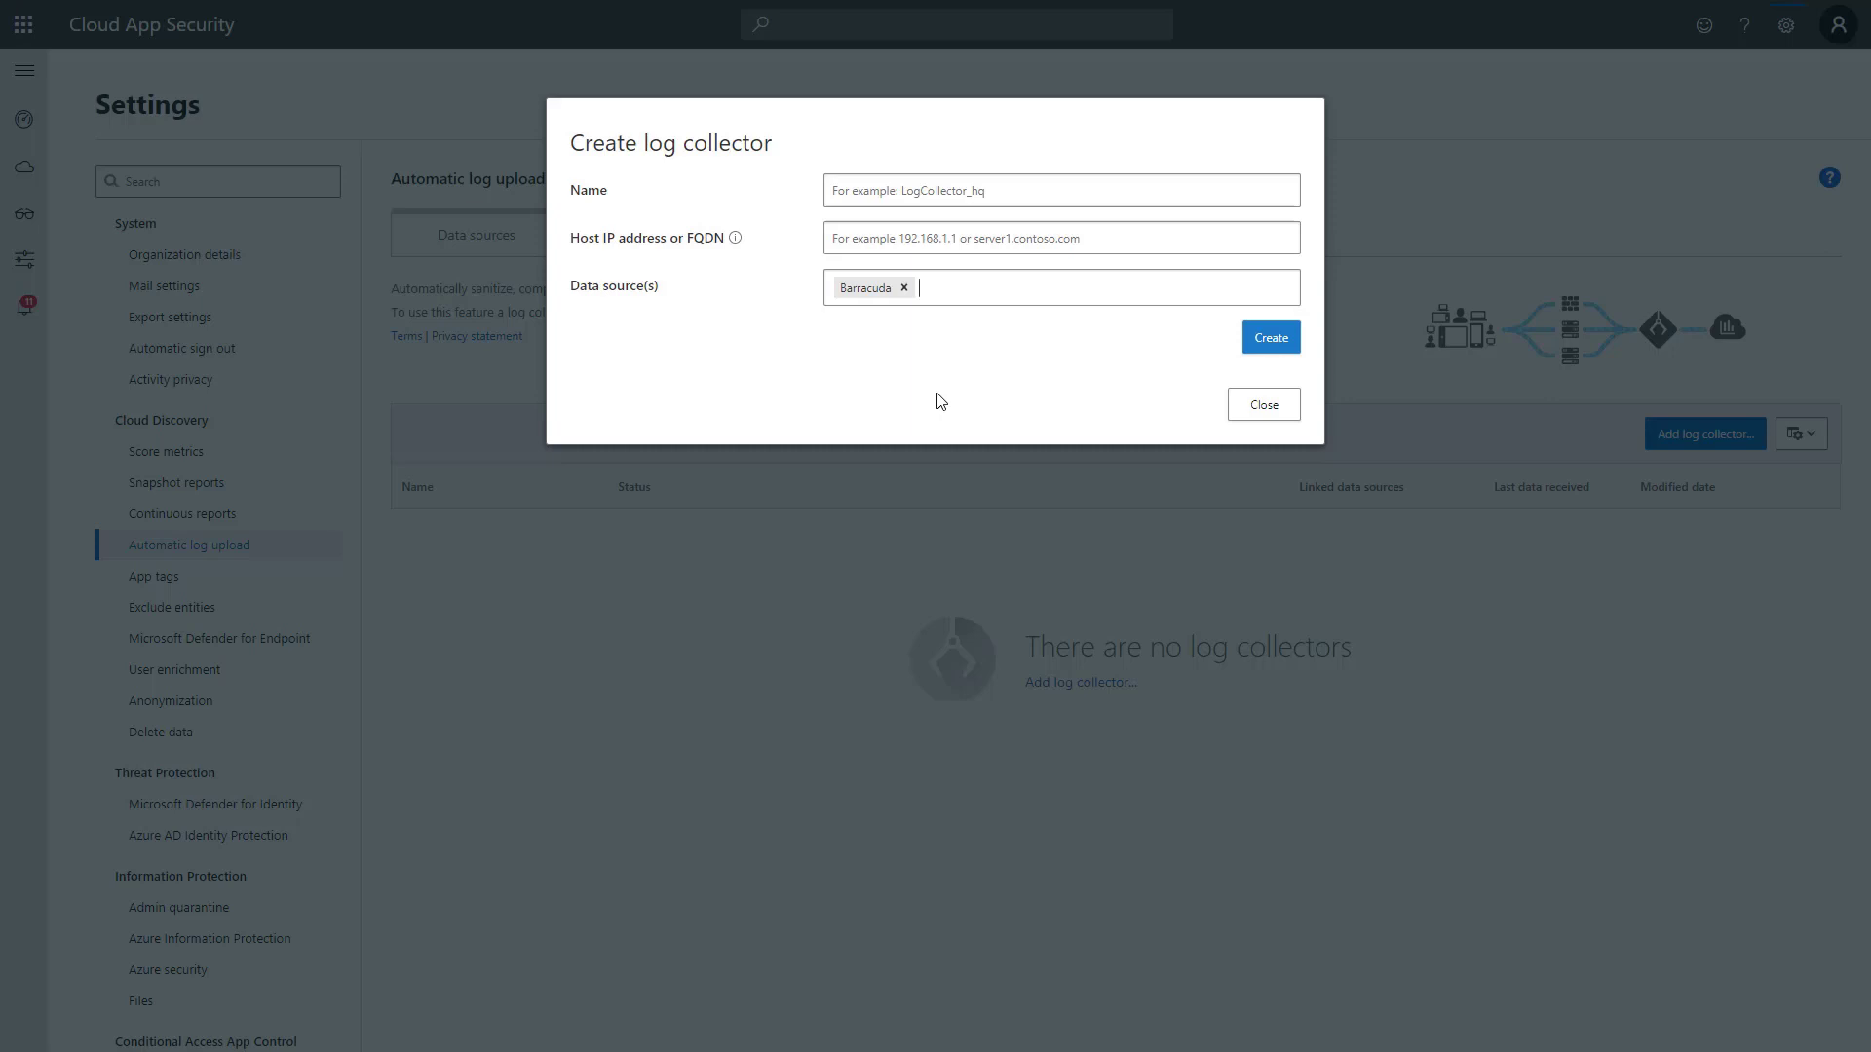
{"action": "left_click", "coordinate": [928, 192]}
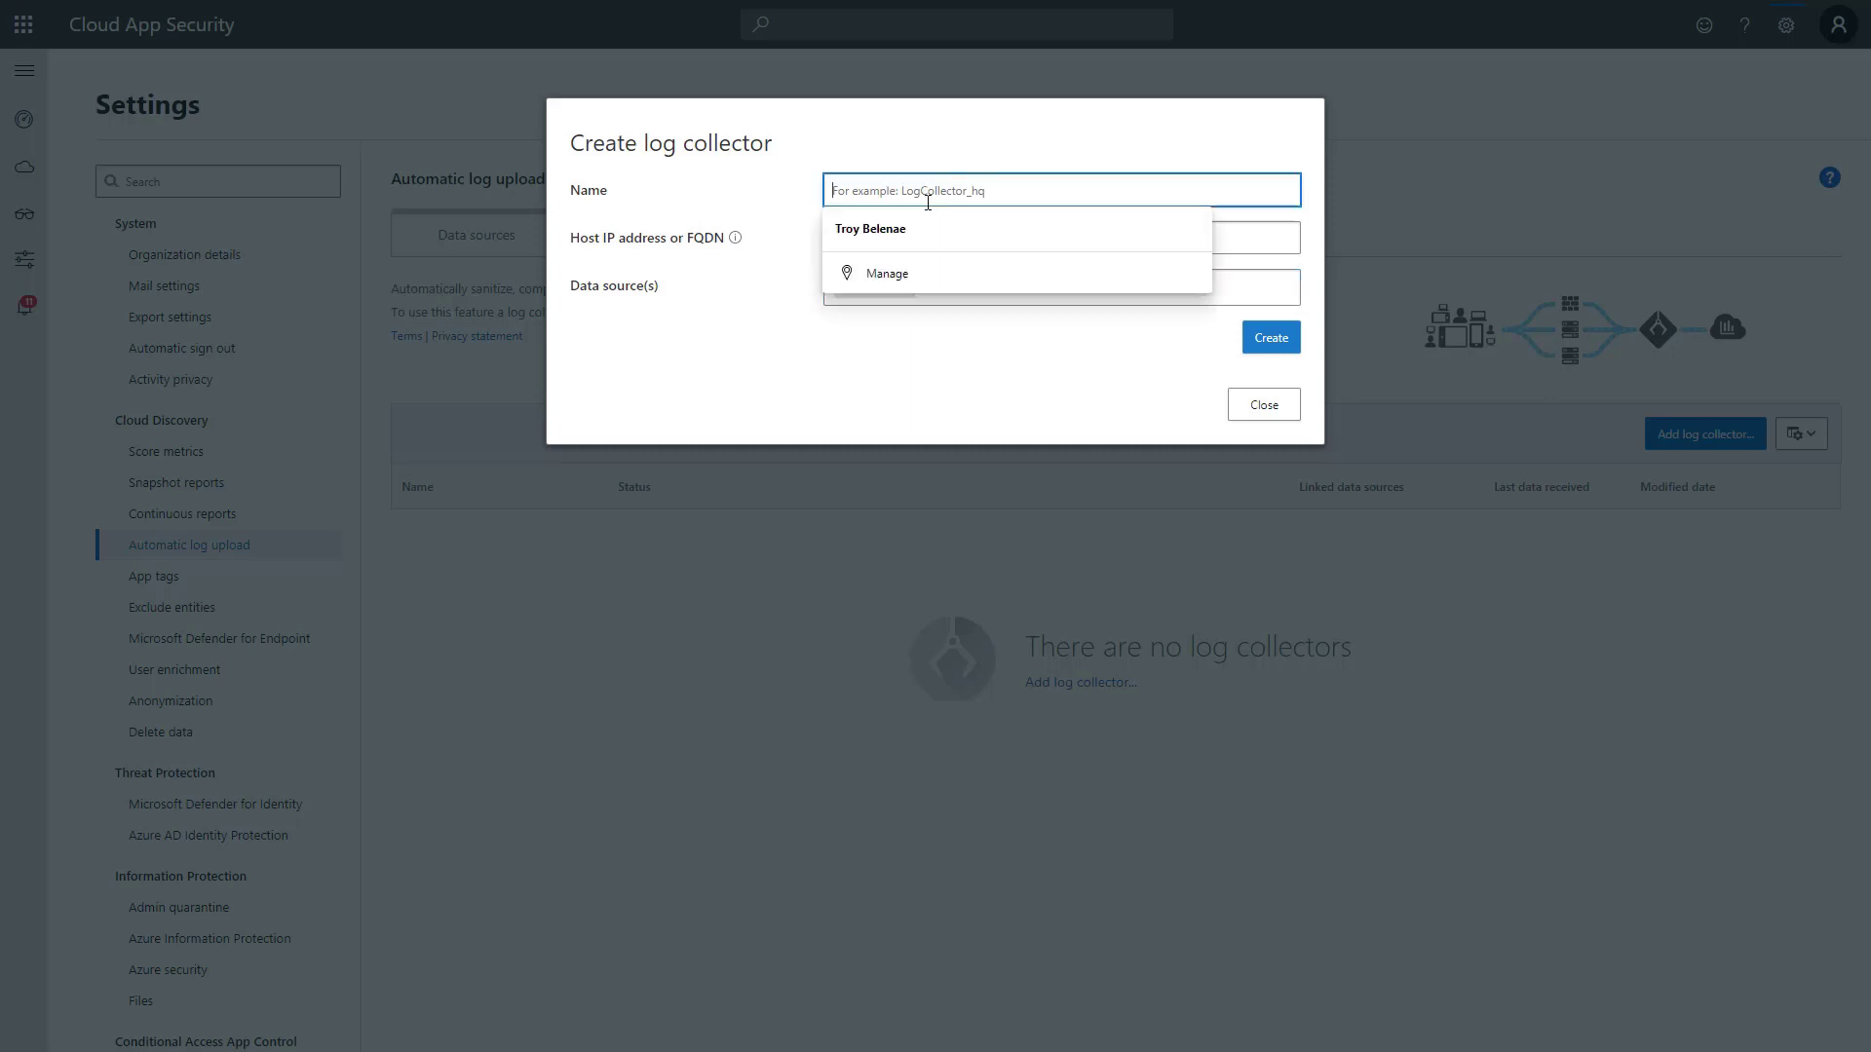
{"action": "left_click", "coordinate": [1233, 234]}
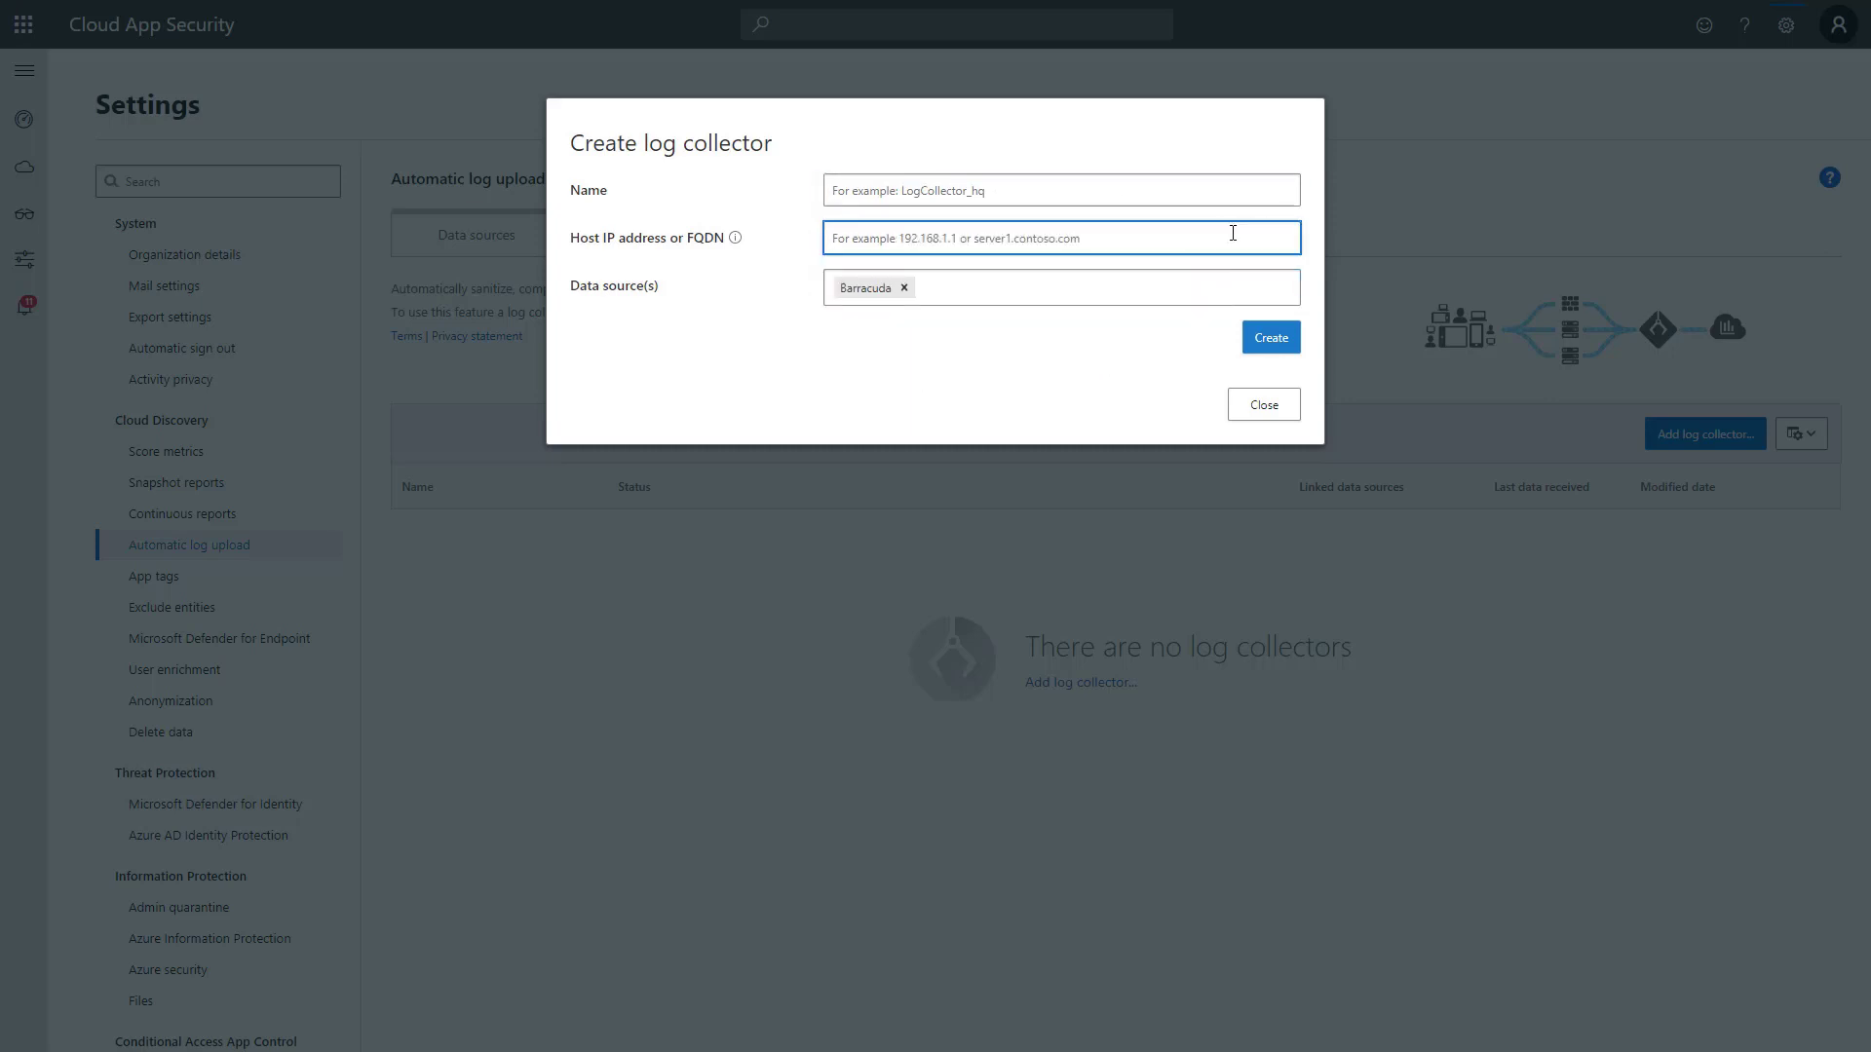
{"action": "type", "text": "18"}
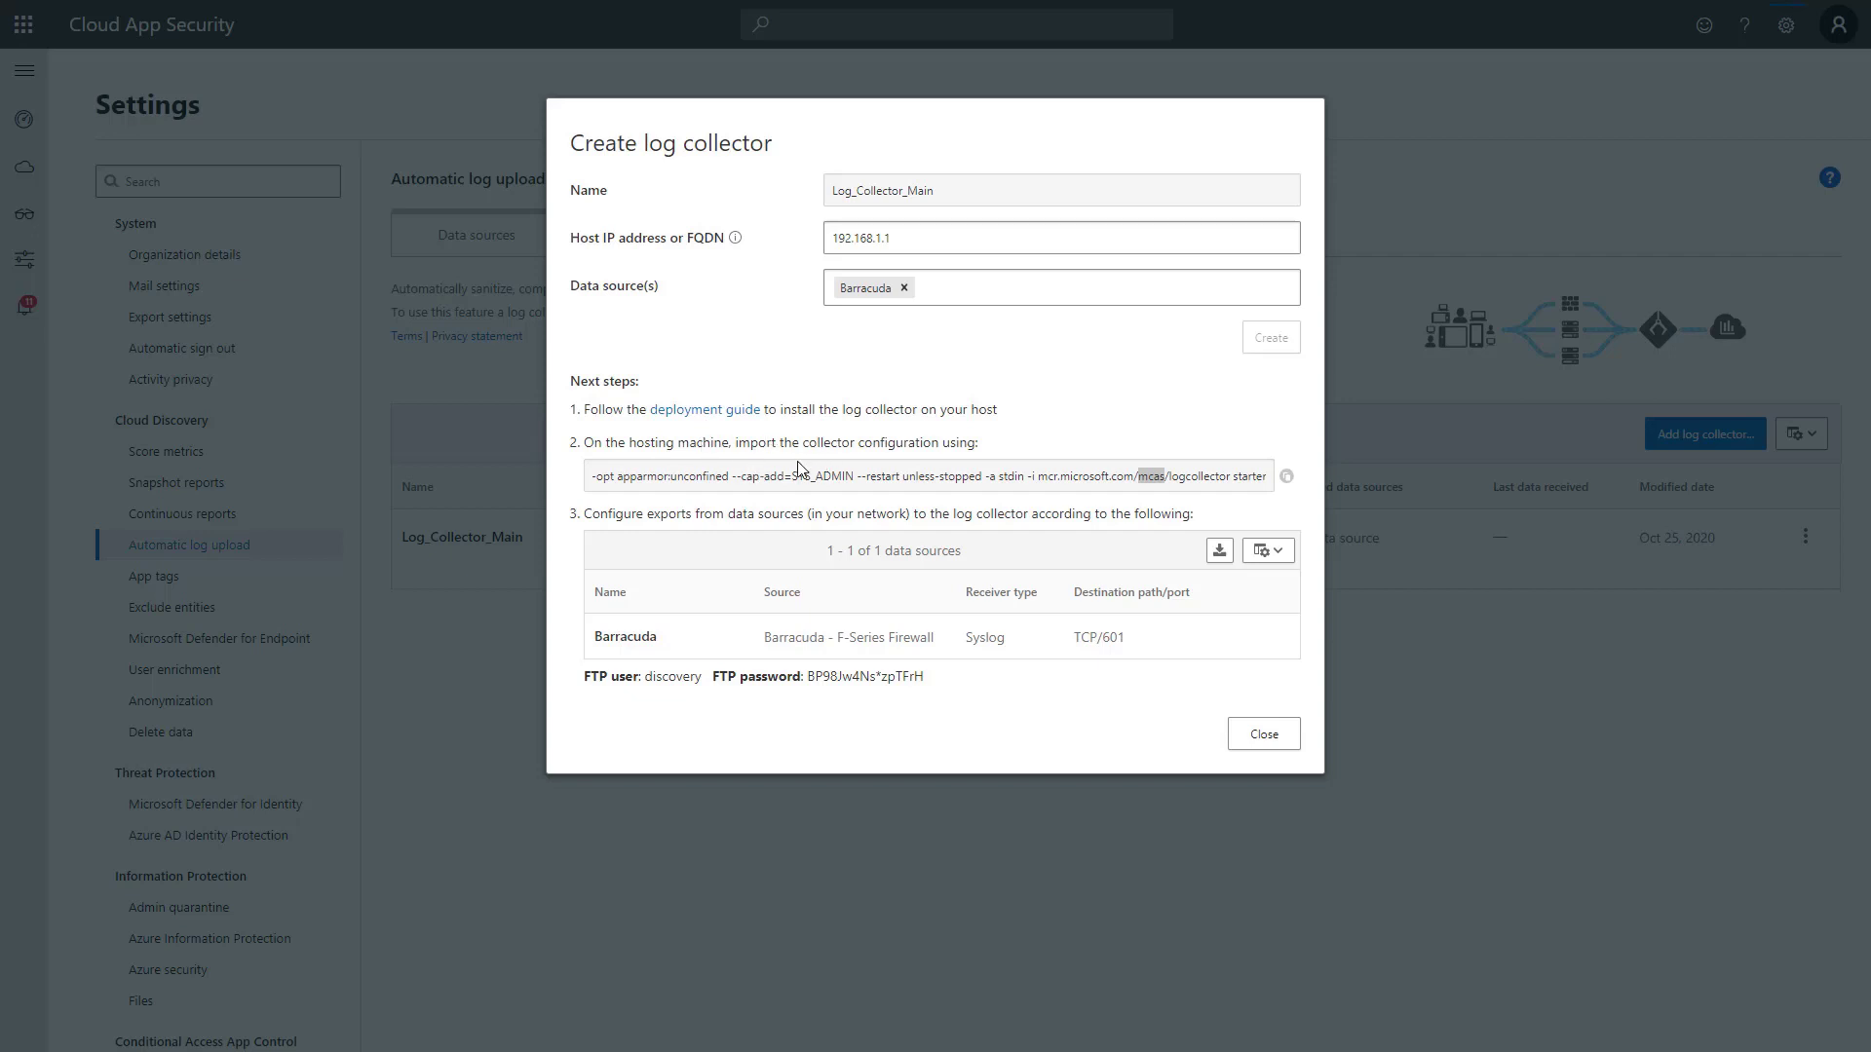
{"action": "left_click_drag", "start_coordinate": [730, 477], "coordinate": [857, 477]}
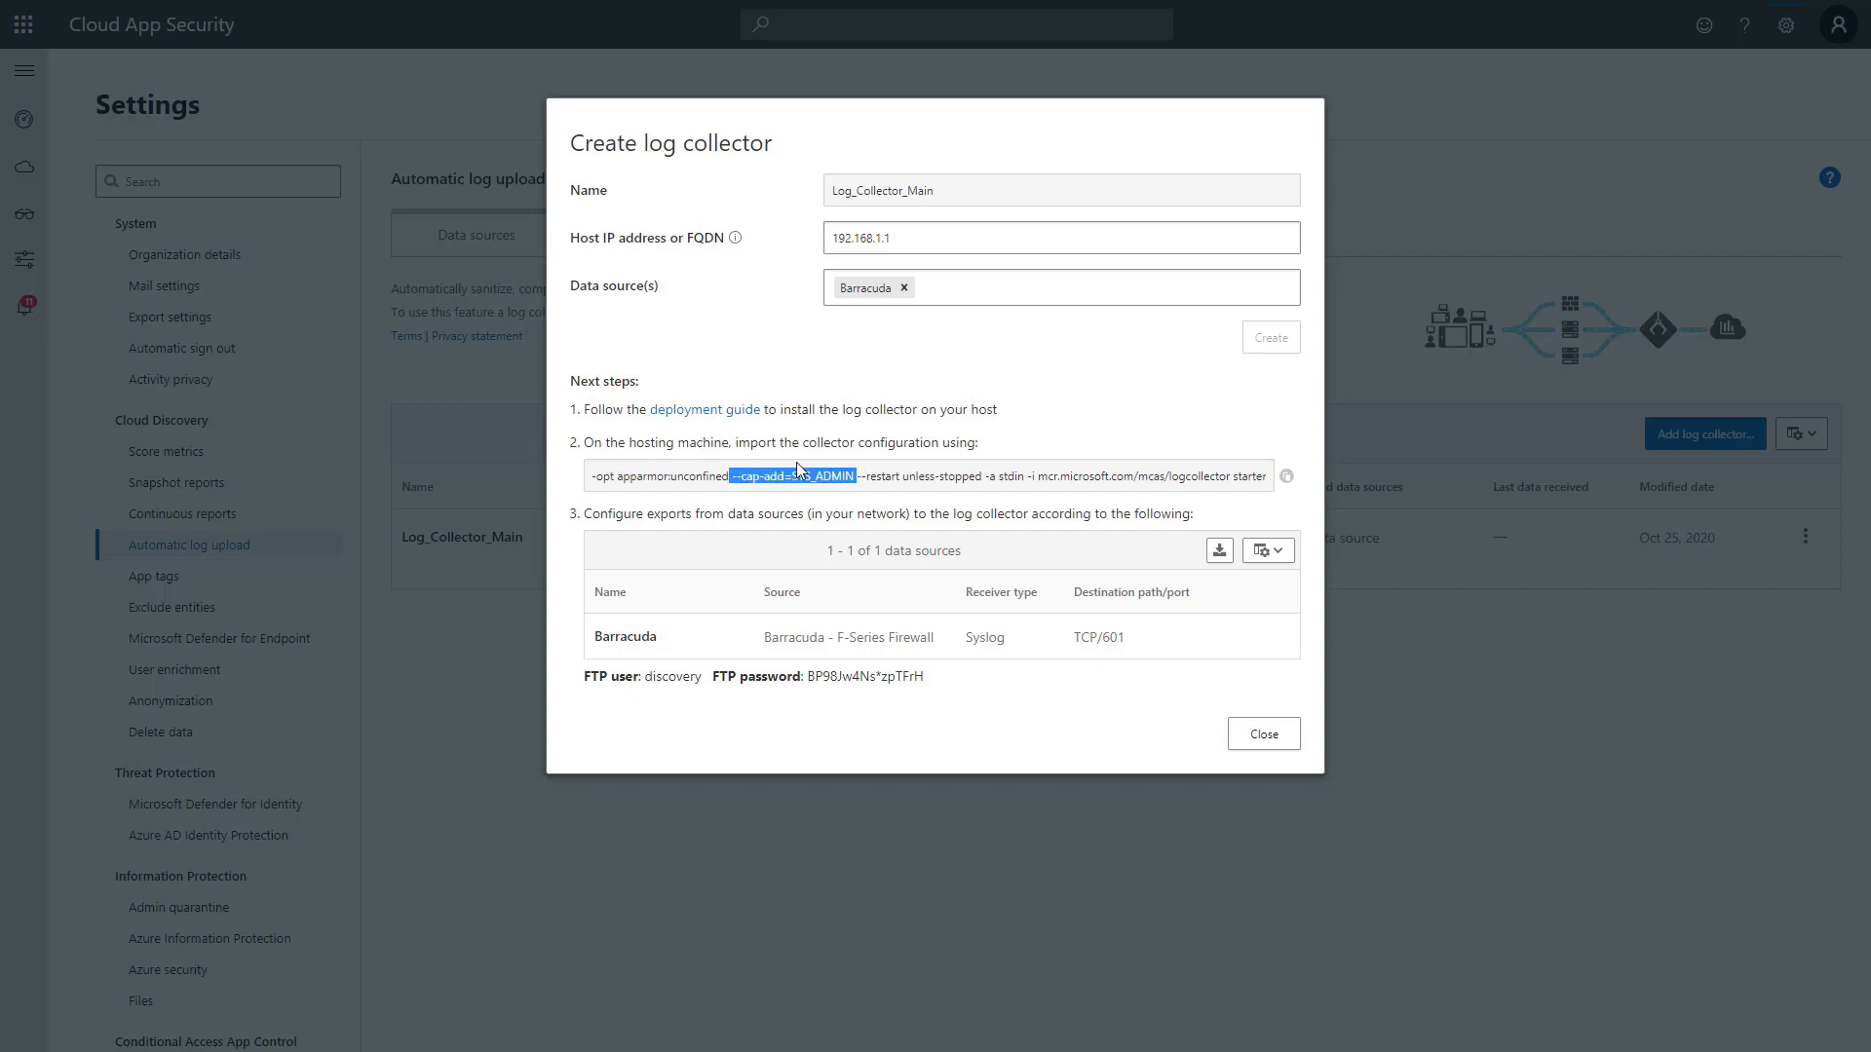
{"action": "left_click", "coordinate": [797, 474]}
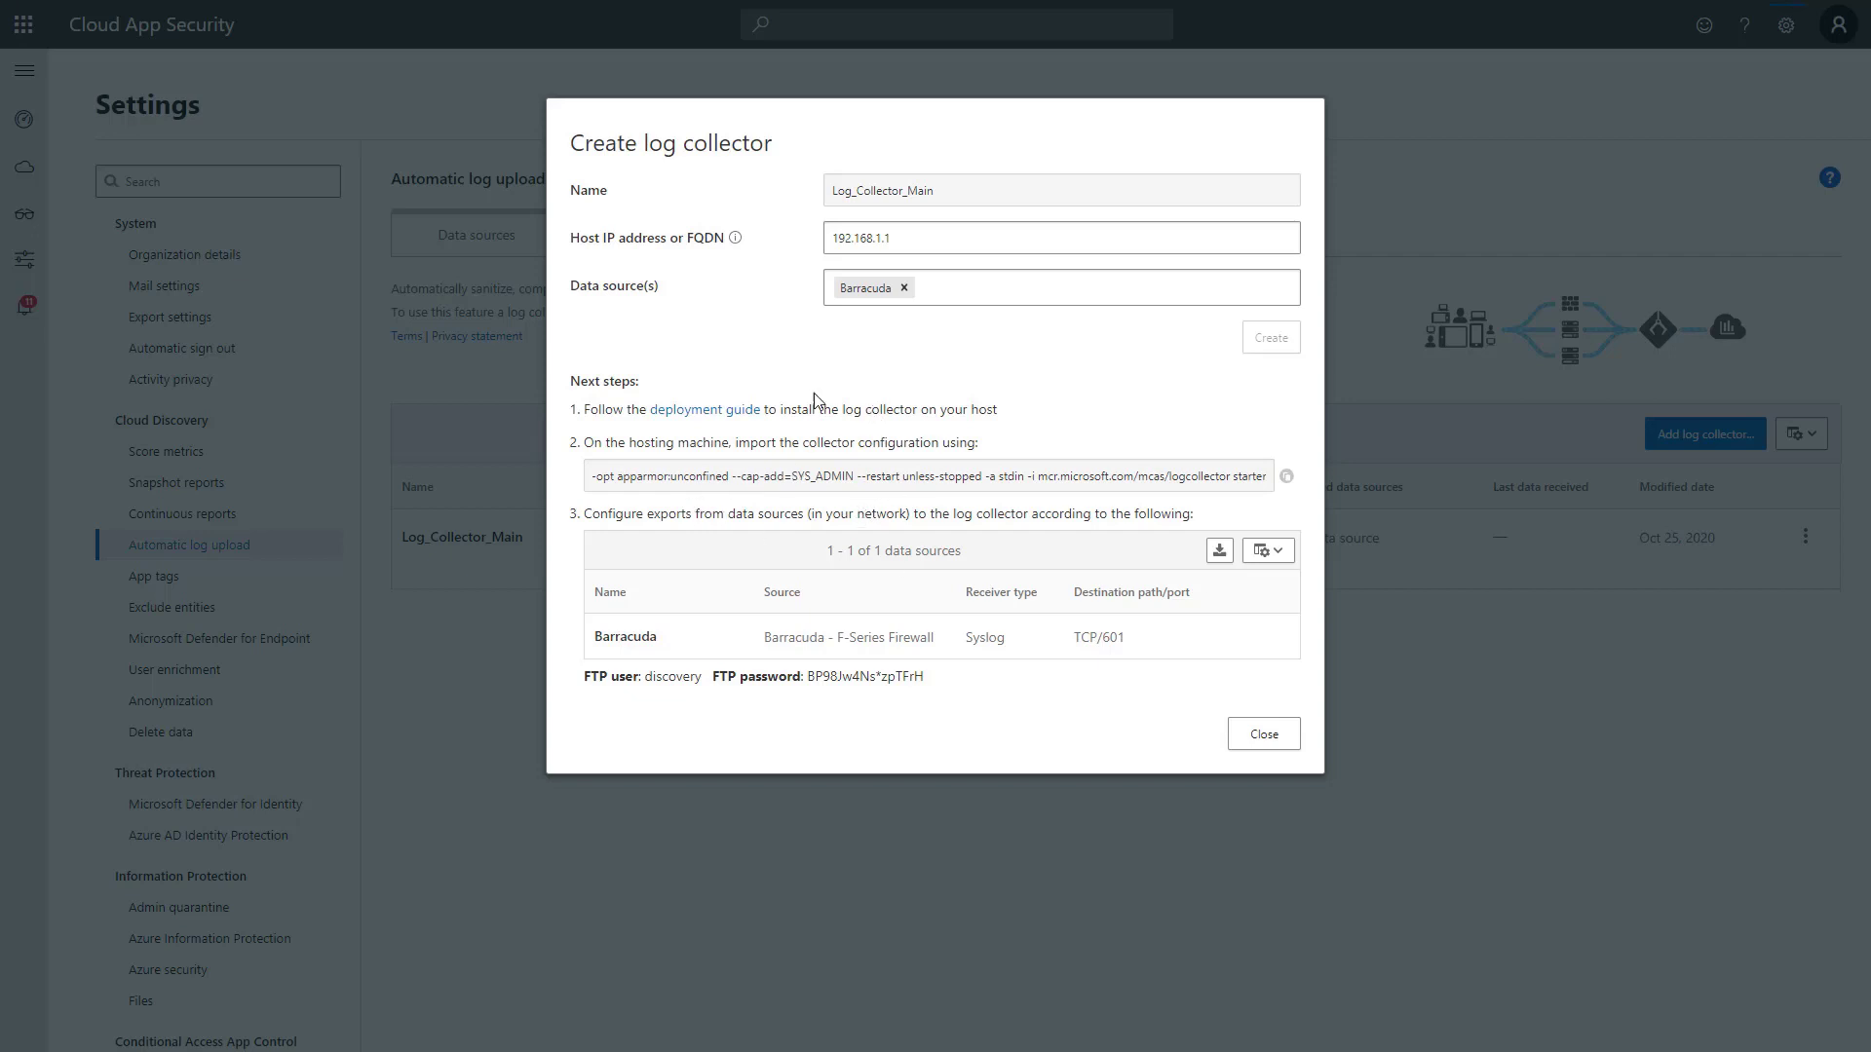
Open the log collector deployment guide in Microsoft Docs.
{"action": "left_click", "coordinate": [705, 410]}
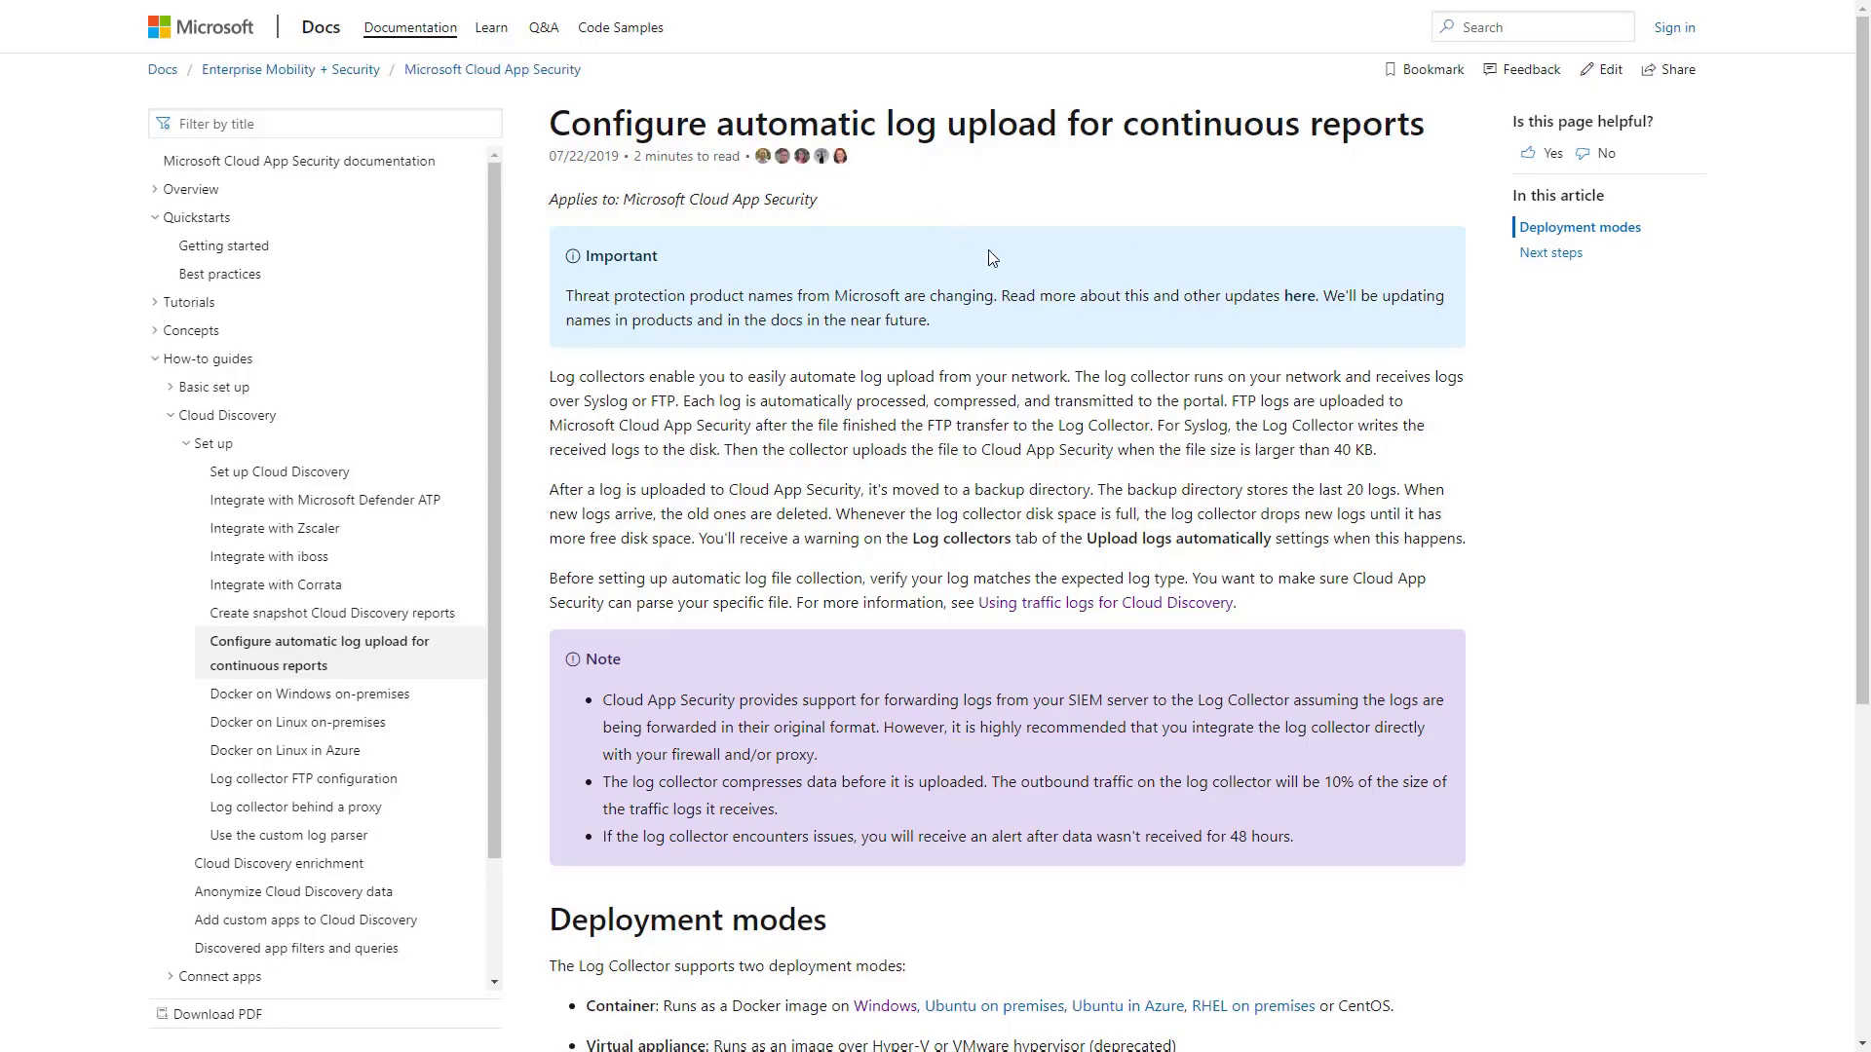
{"action": "scroll", "coordinate": [967, 360], "scroll_direction": "down", "scroll_amount": 4}
{"action": "scroll", "coordinate": [967, 367], "scroll_direction": "down", "scroll_amount": 1}
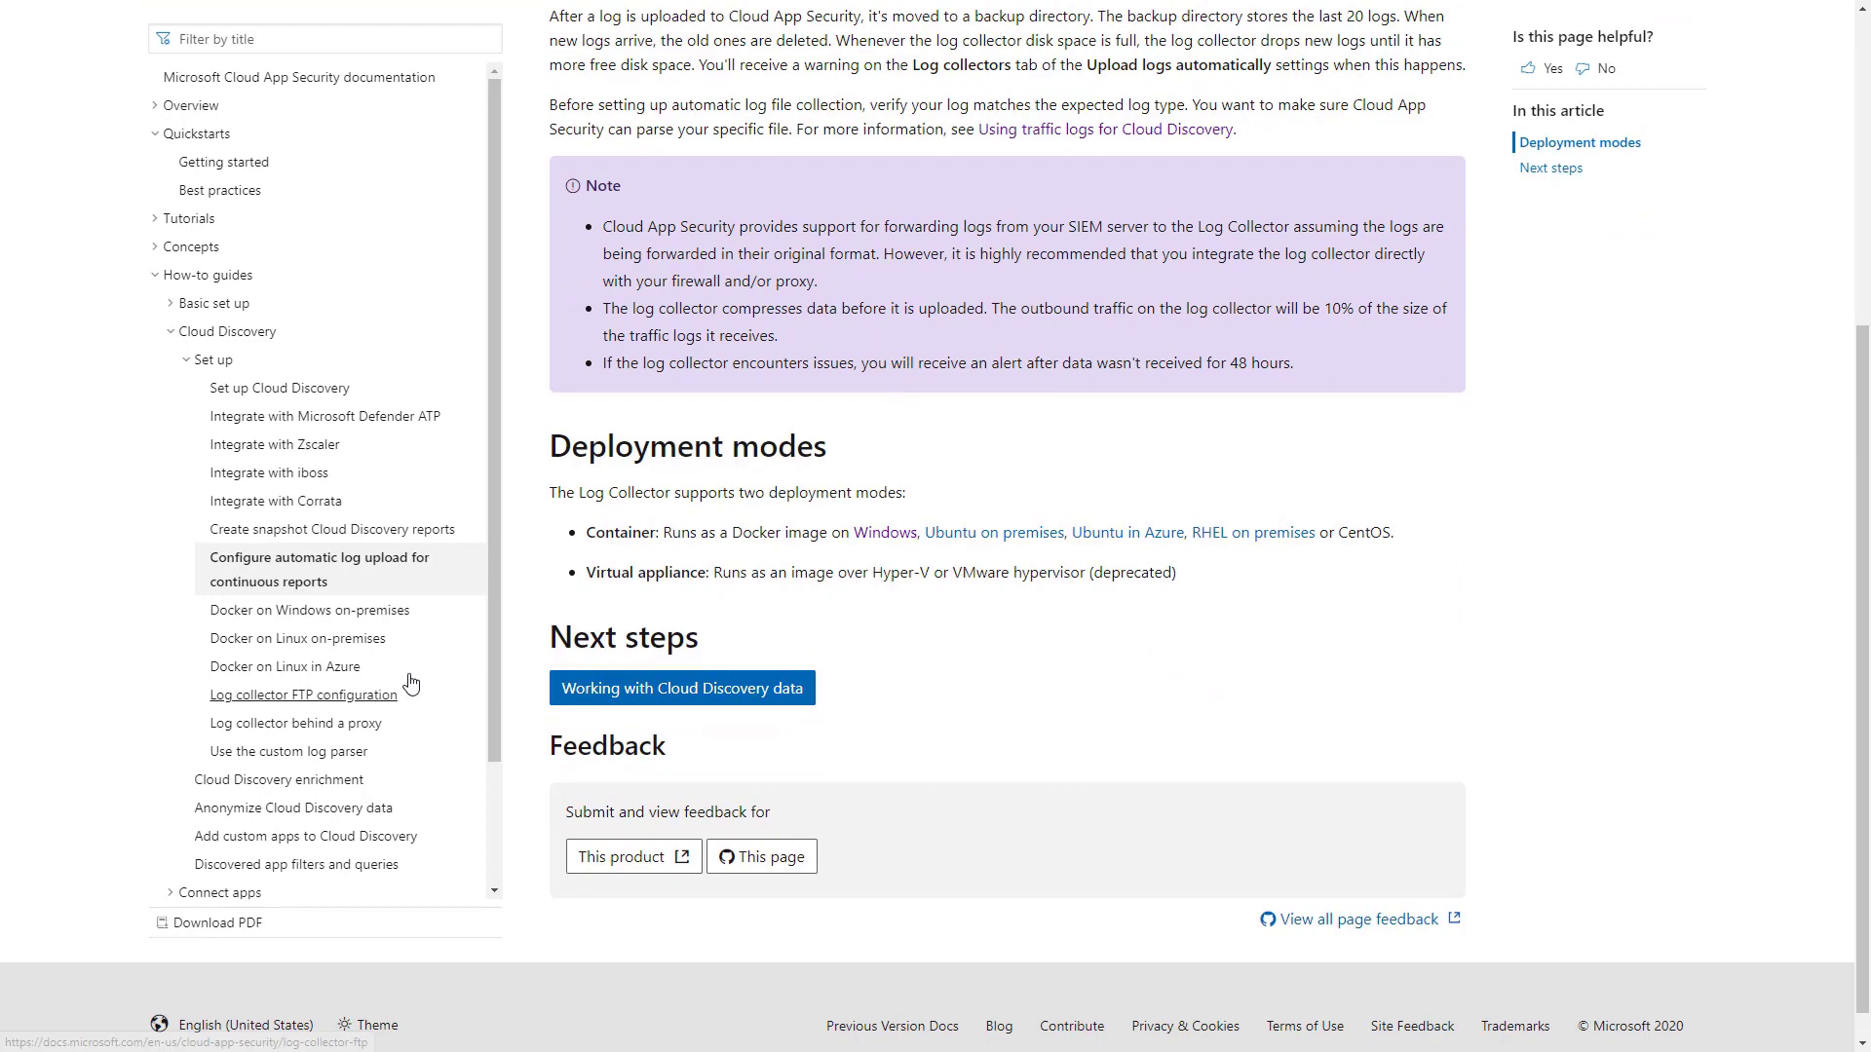
Read through the Docker on Windows on-premises article's setup and configuration steps.
{"action": "left_click", "coordinate": [363, 619]}
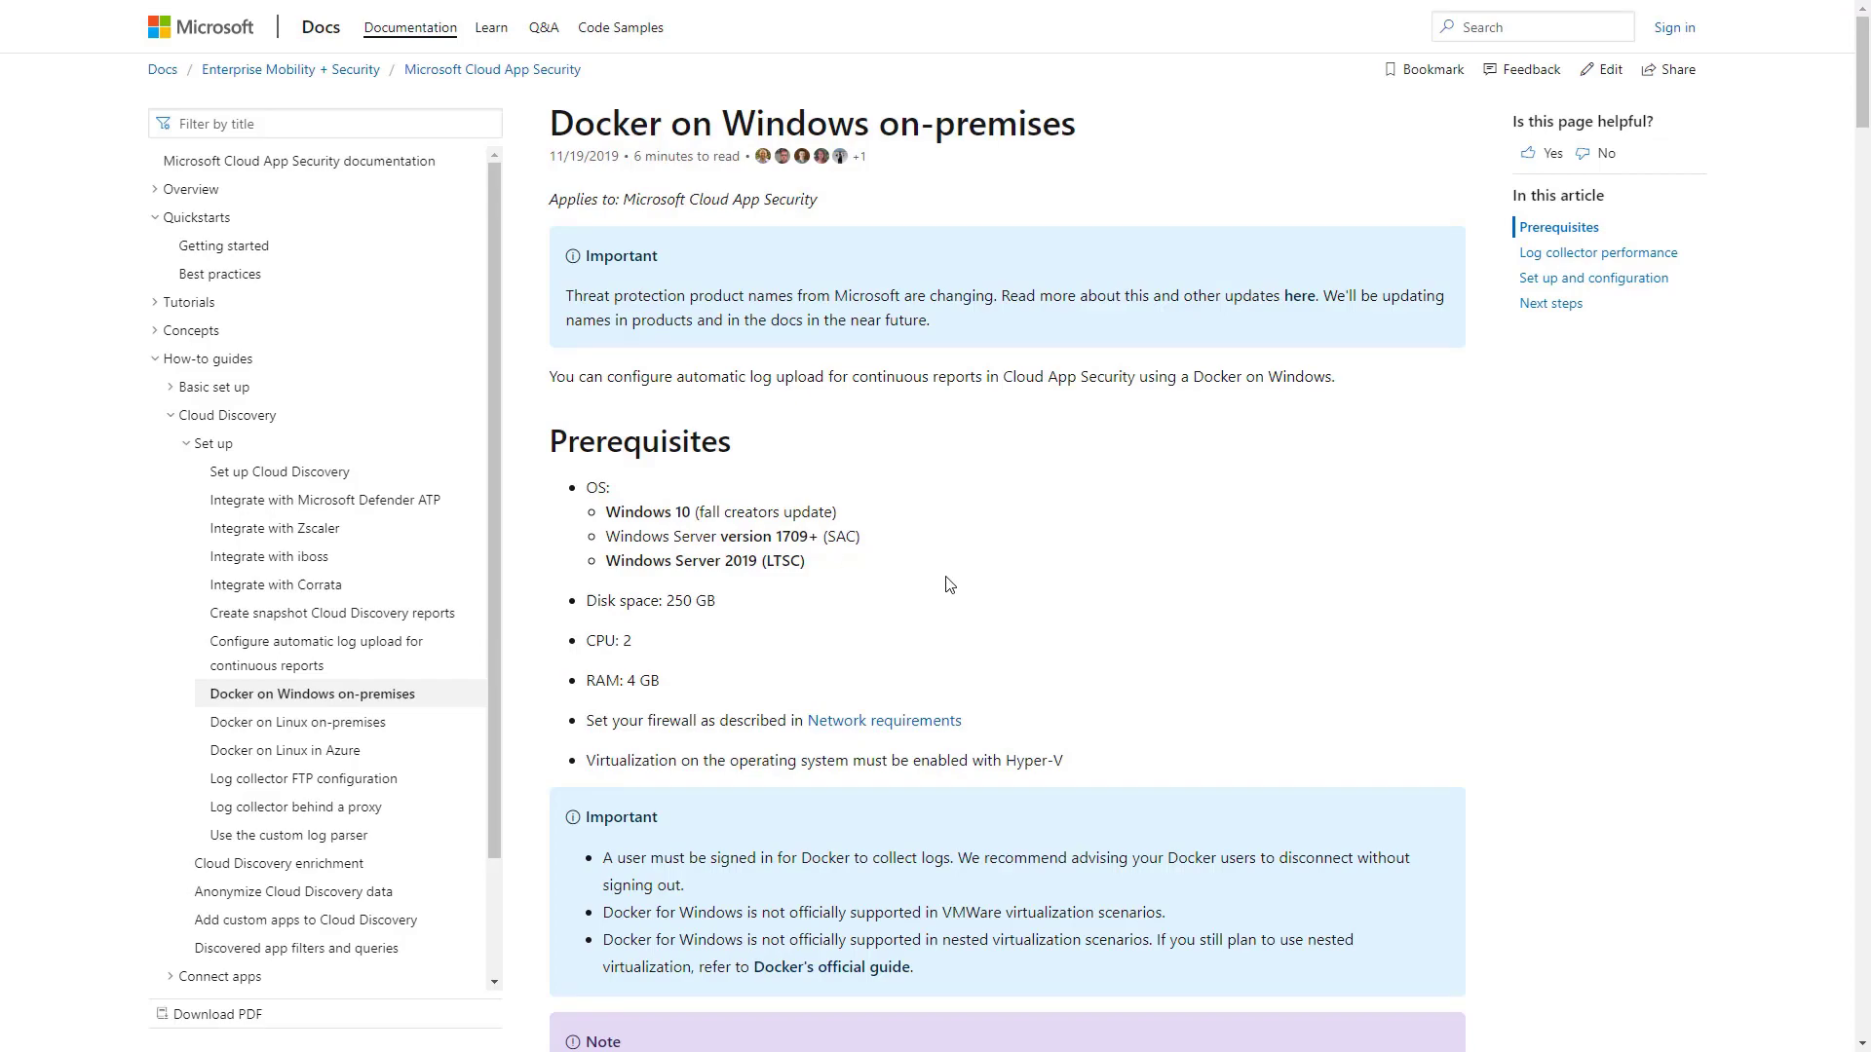
{"action": "scroll", "coordinate": [850, 554], "scroll_direction": "down", "scroll_amount": 6}
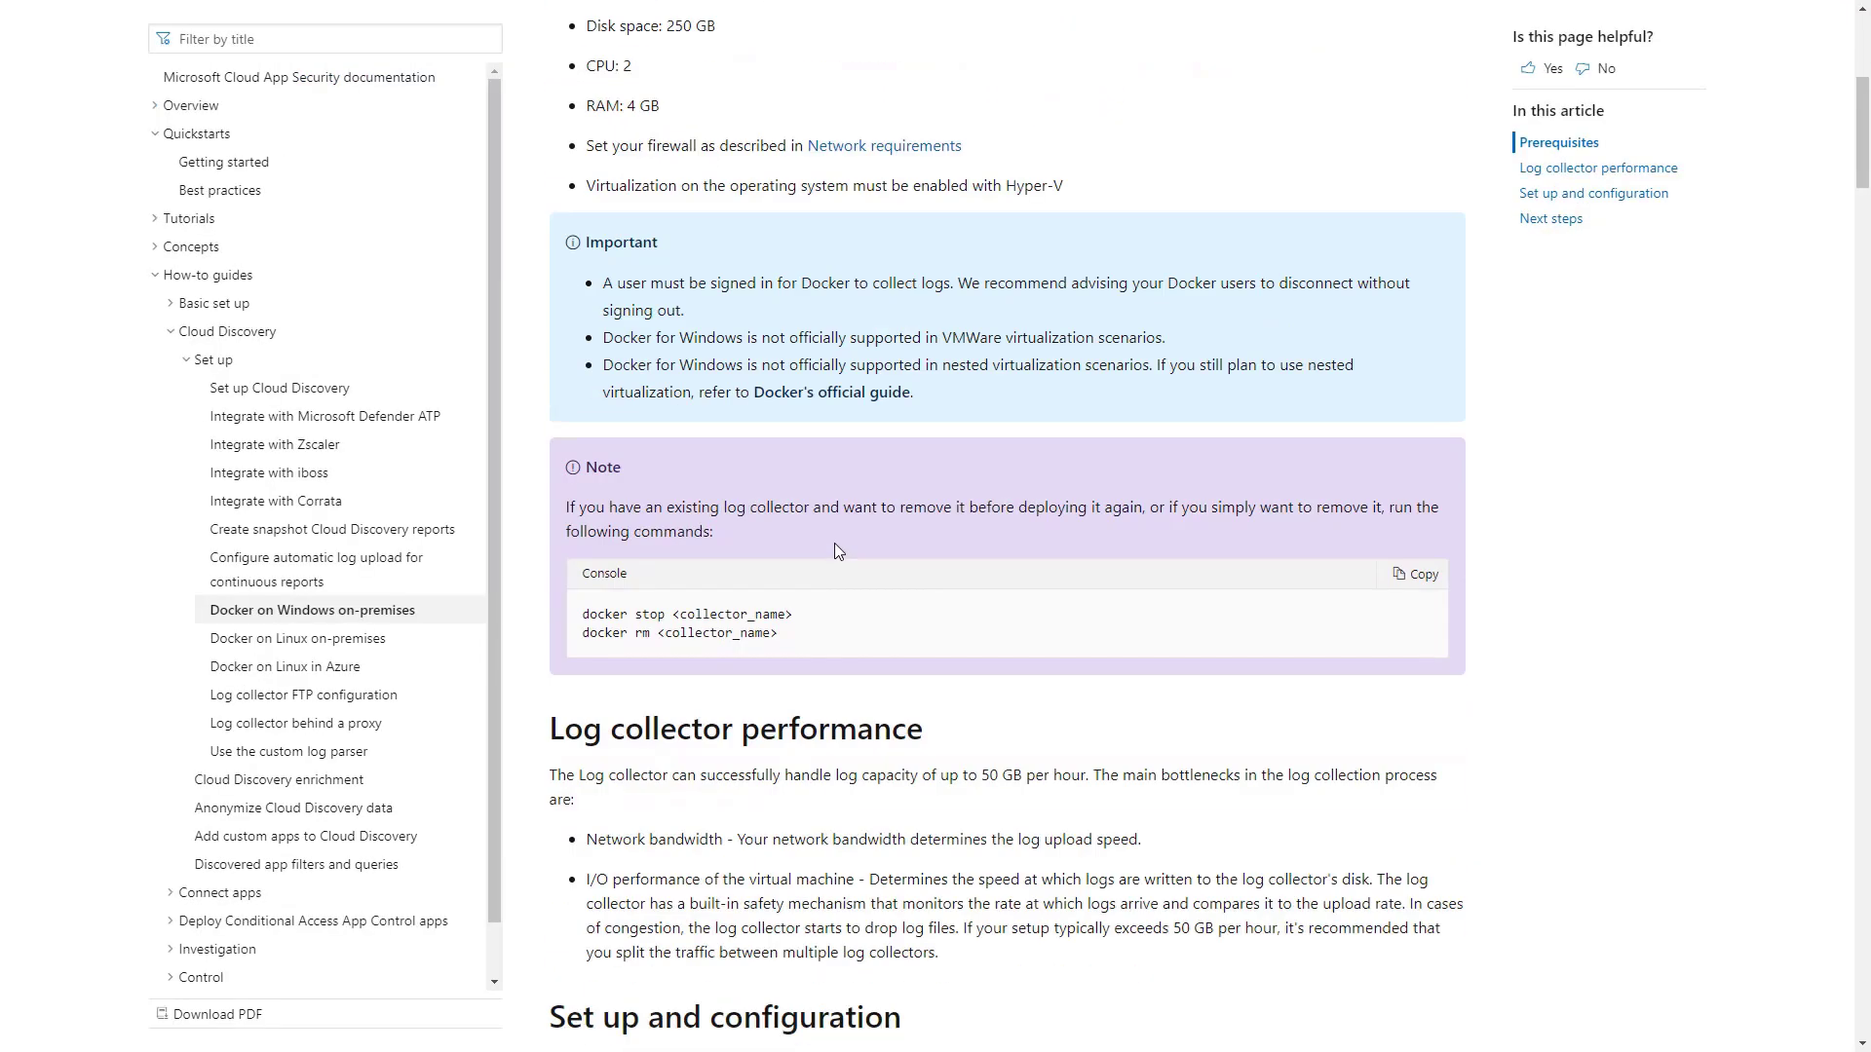
{"action": "scroll", "coordinate": [835, 545], "scroll_direction": "down", "scroll_amount": 12}
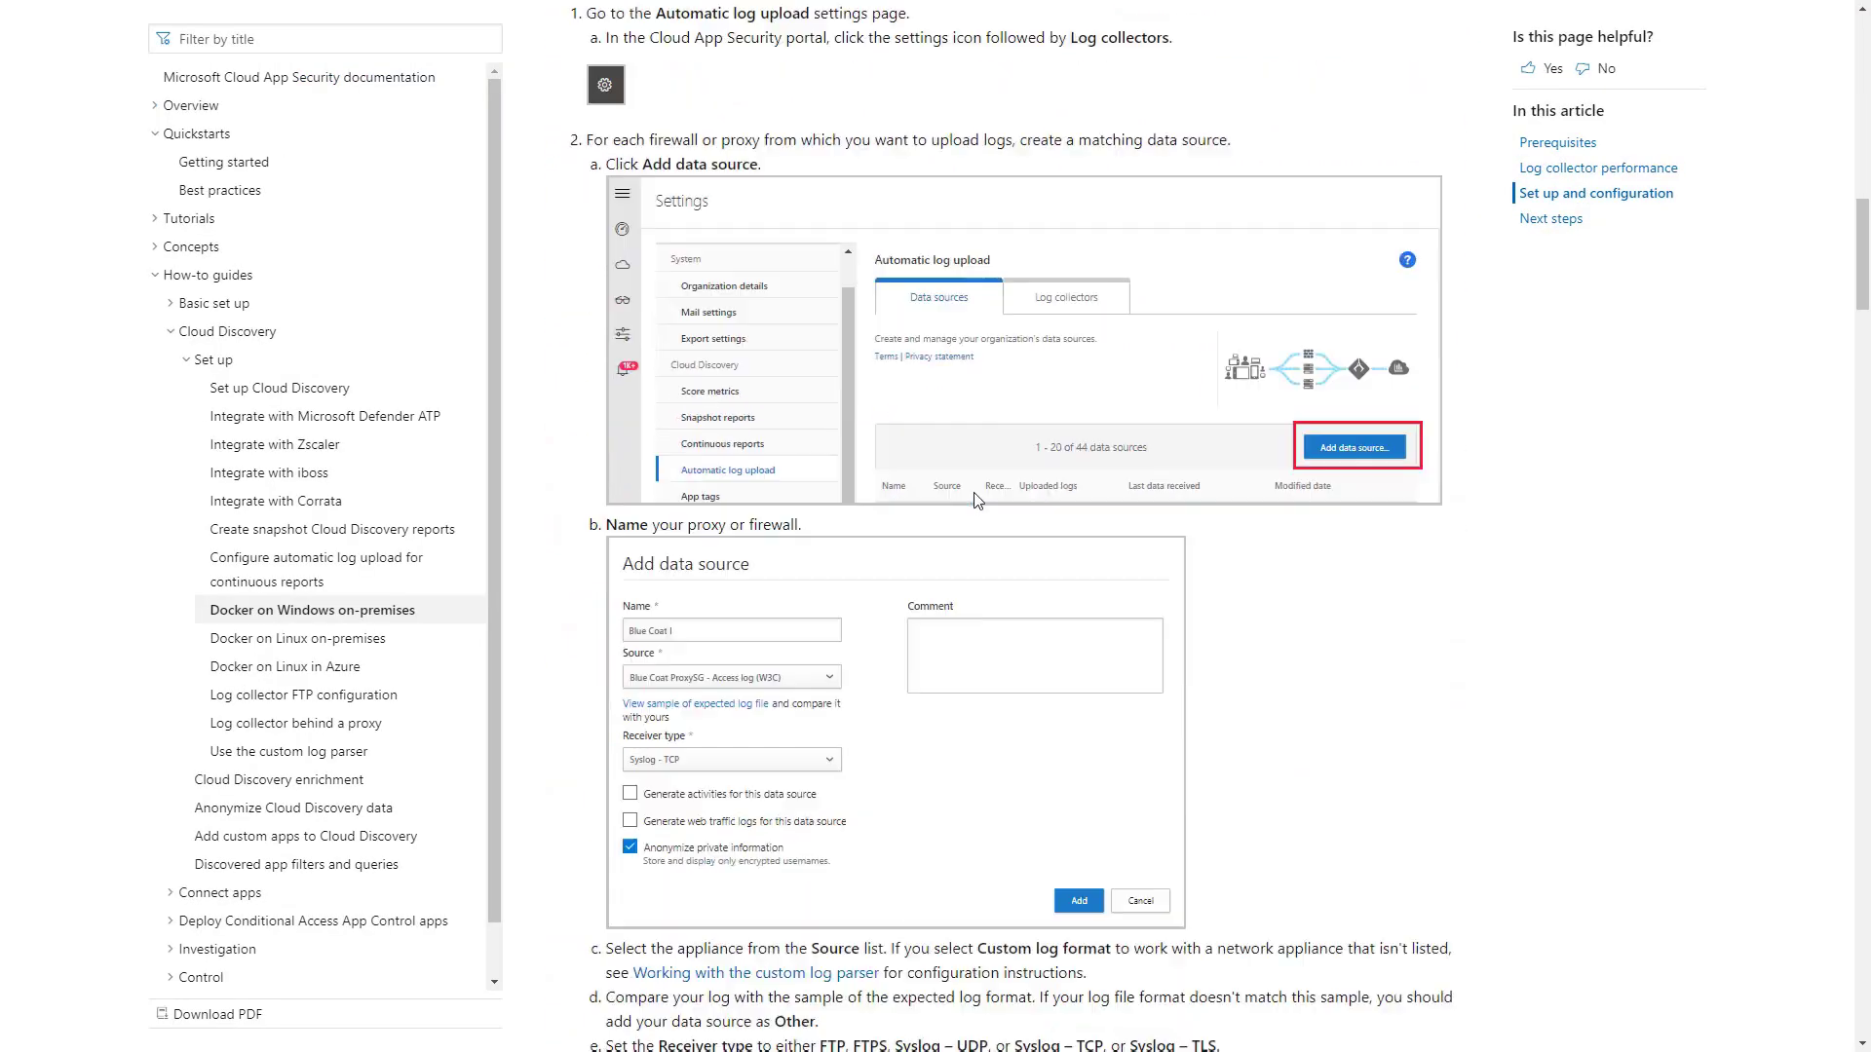
{"action": "scroll", "coordinate": [977, 500], "scroll_direction": "down", "scroll_amount": 8}
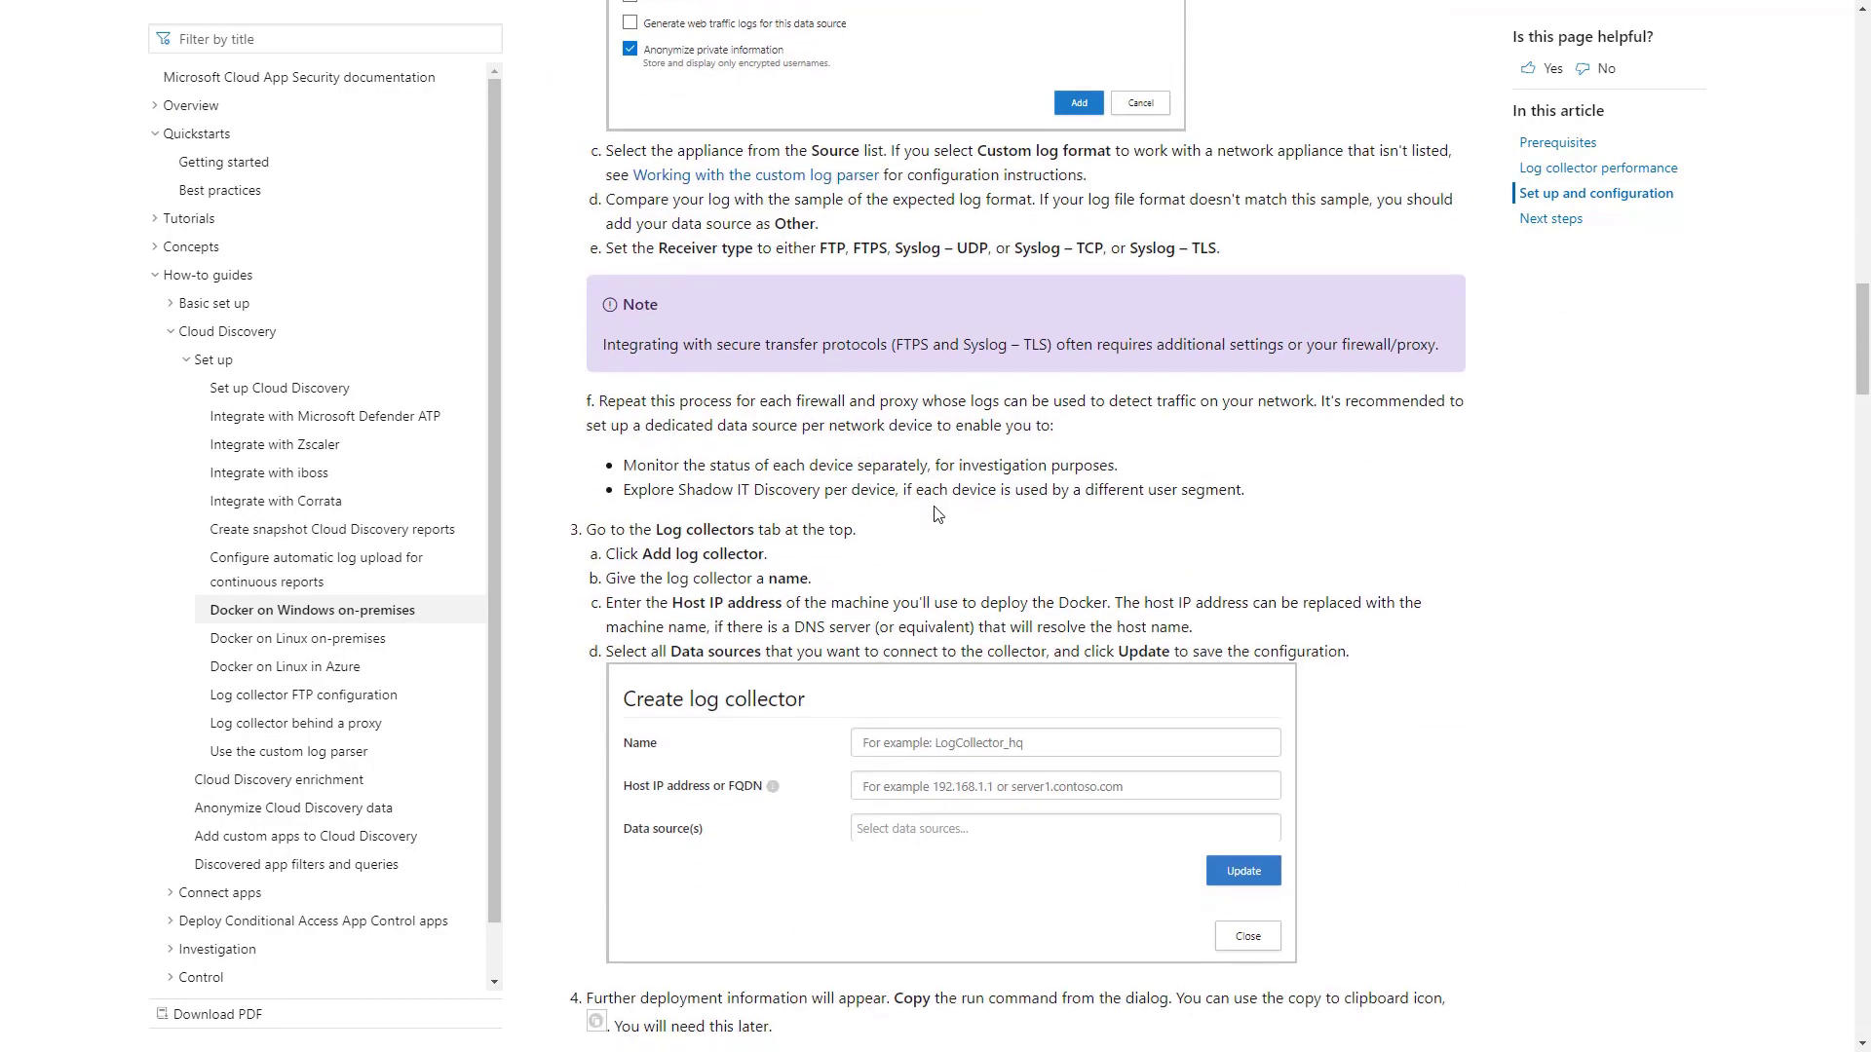
{"action": "scroll", "coordinate": [937, 514], "scroll_direction": "down", "scroll_amount": 20}
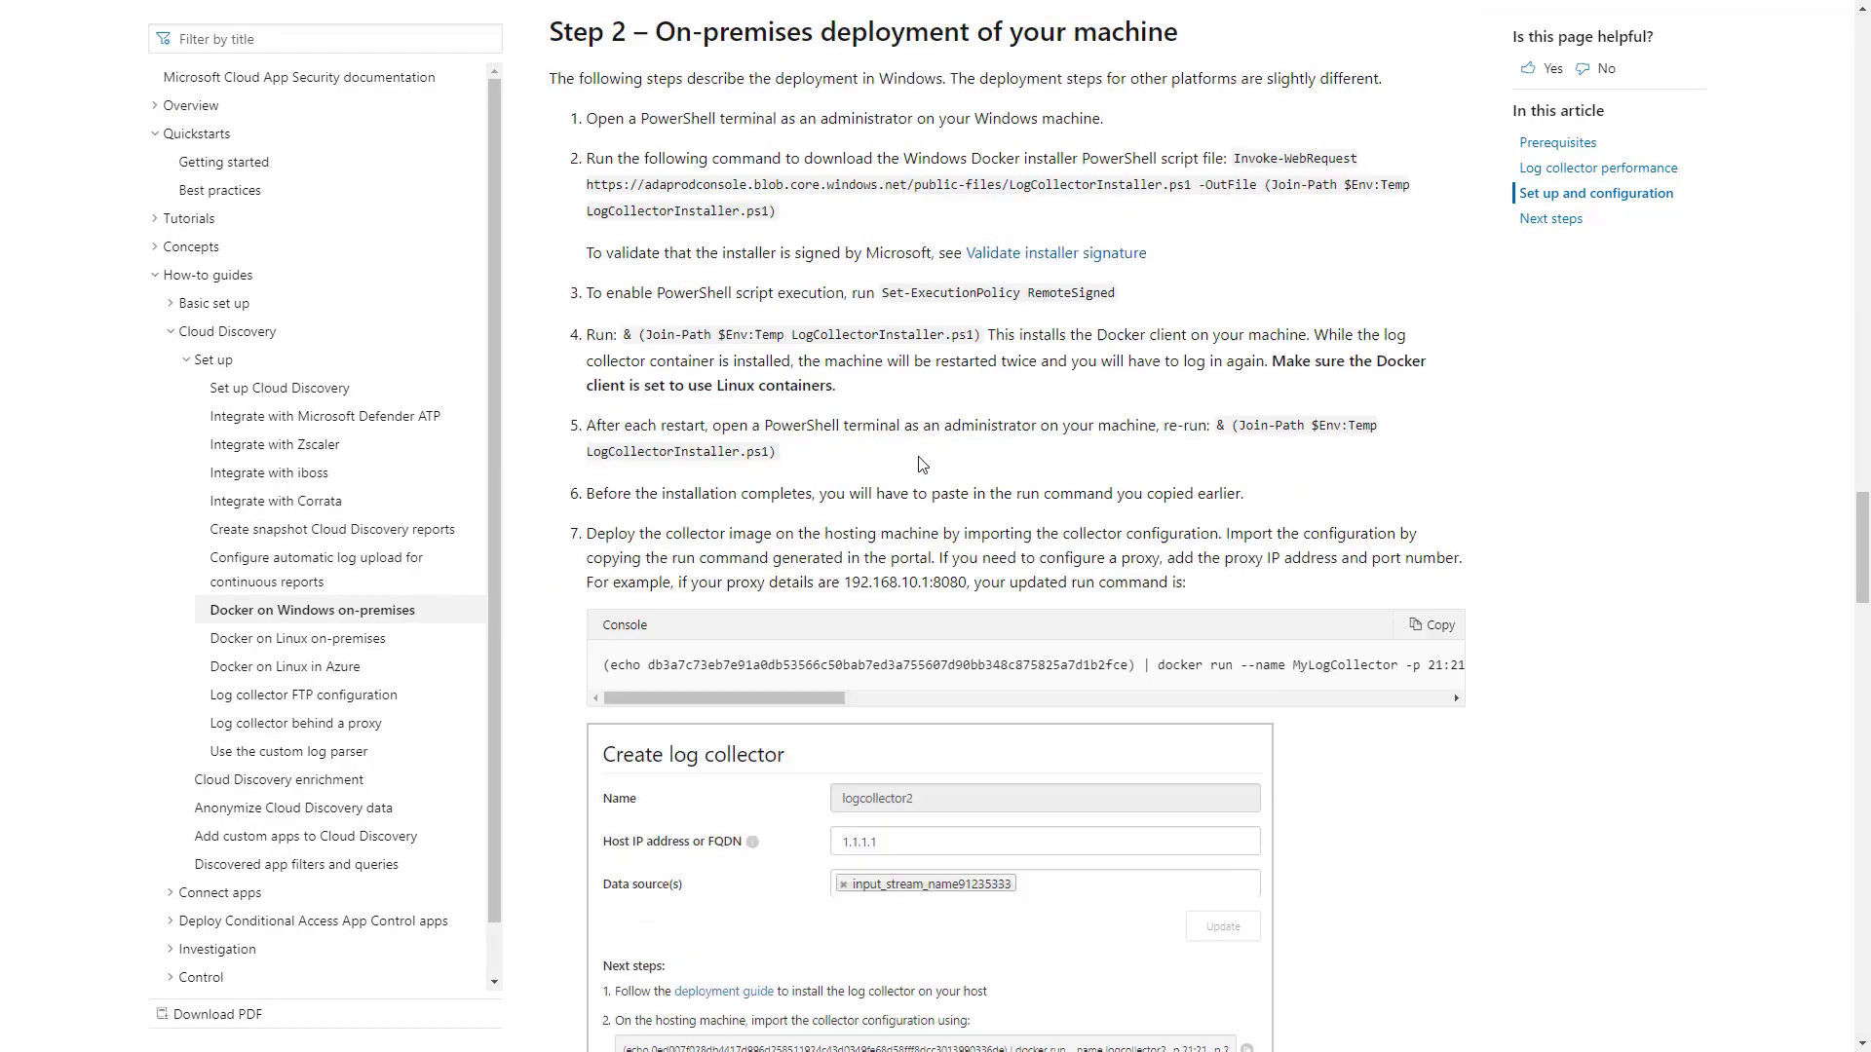
{"action": "scroll", "coordinate": [923, 464], "scroll_direction": "up", "scroll_amount": 2}
{"action": "left_click_drag", "start_coordinate": [627, 266], "coordinate": [1413, 302]}
{"action": "left_click", "coordinate": [1073, 324]}
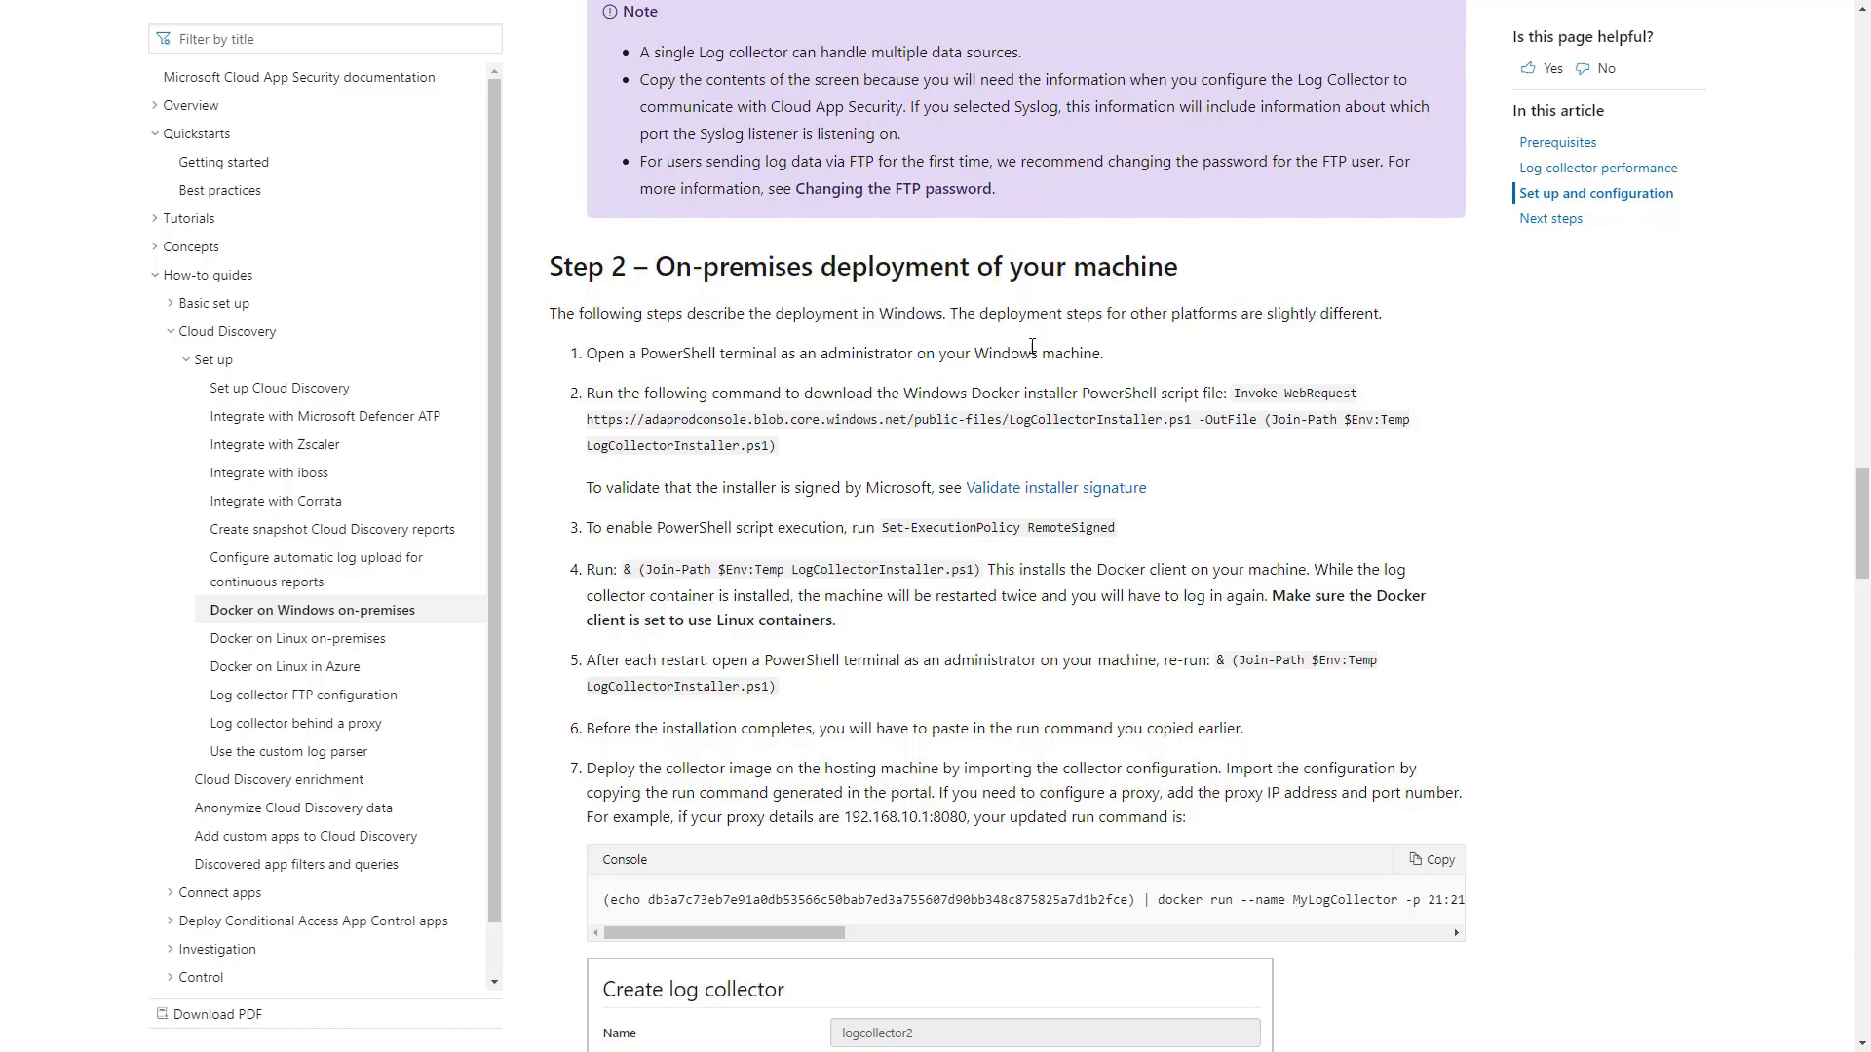
{"action": "scroll", "coordinate": [938, 312], "scroll_direction": "down", "scroll_amount": 15}
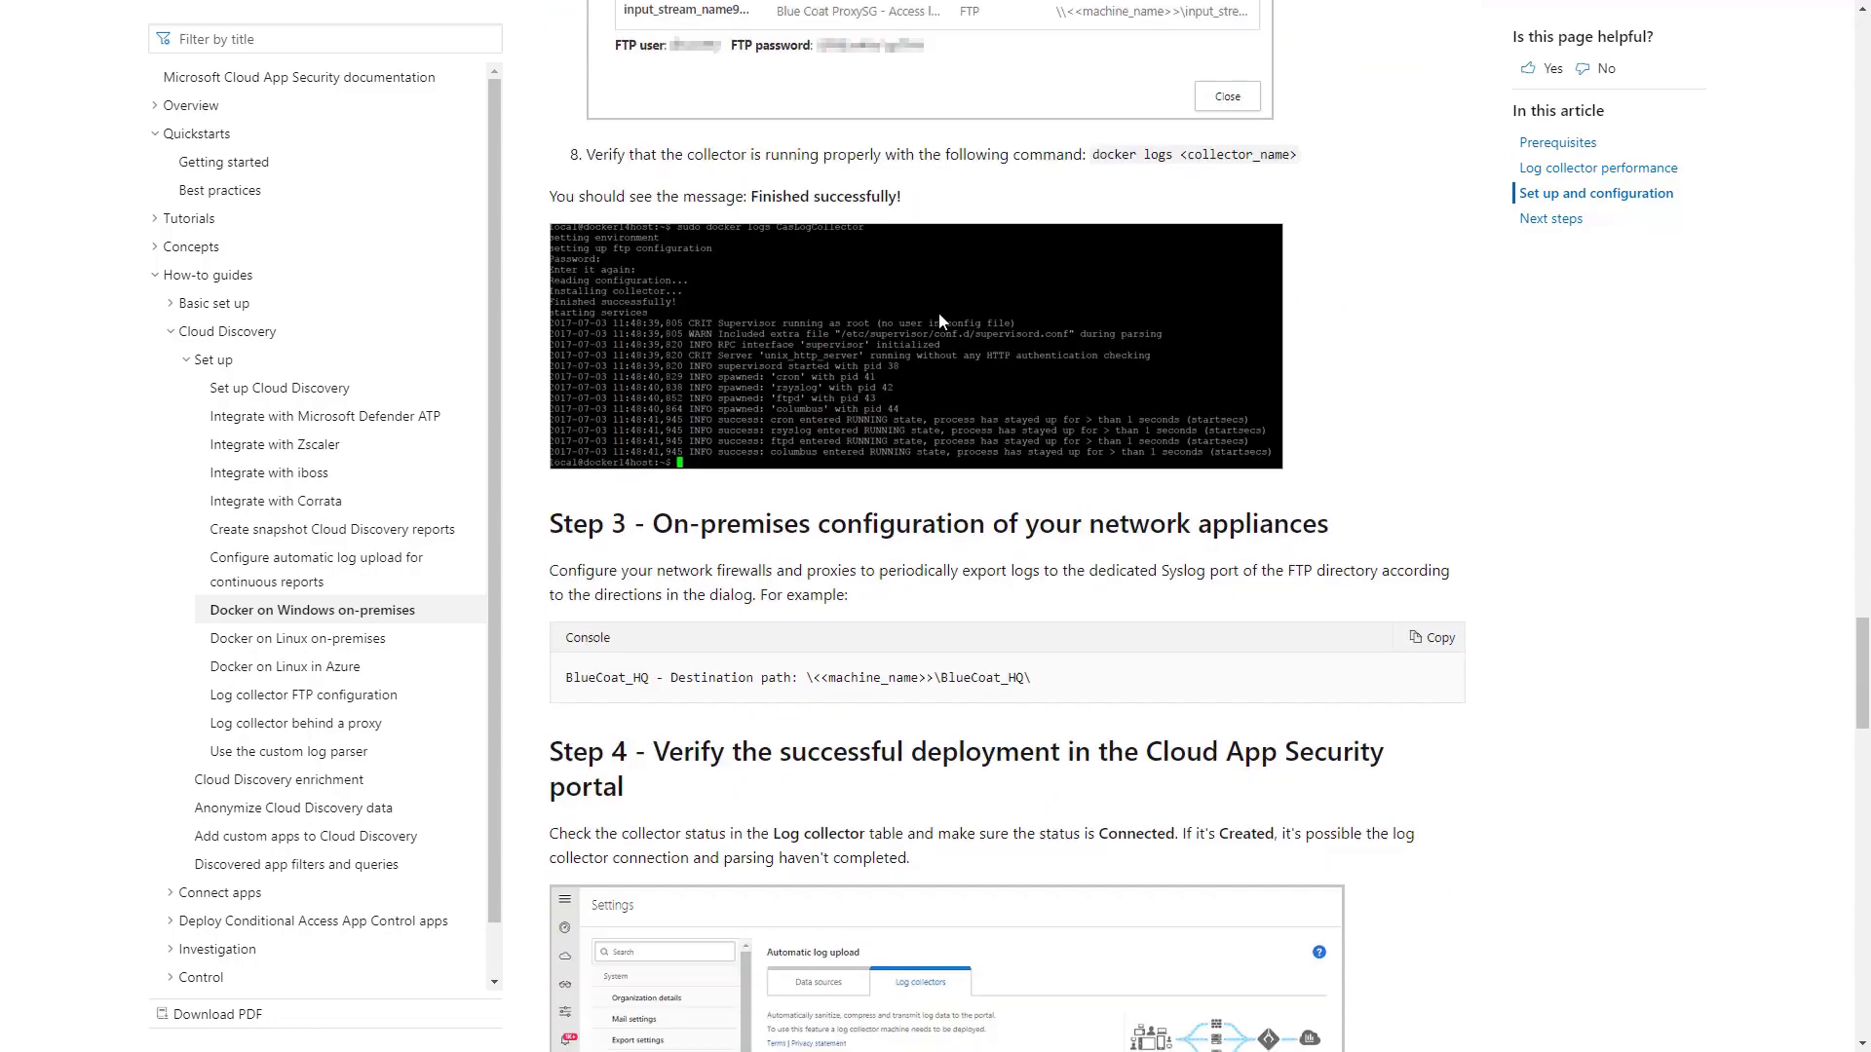
{"action": "scroll", "coordinate": [938, 317], "scroll_direction": "down", "scroll_amount": 5}
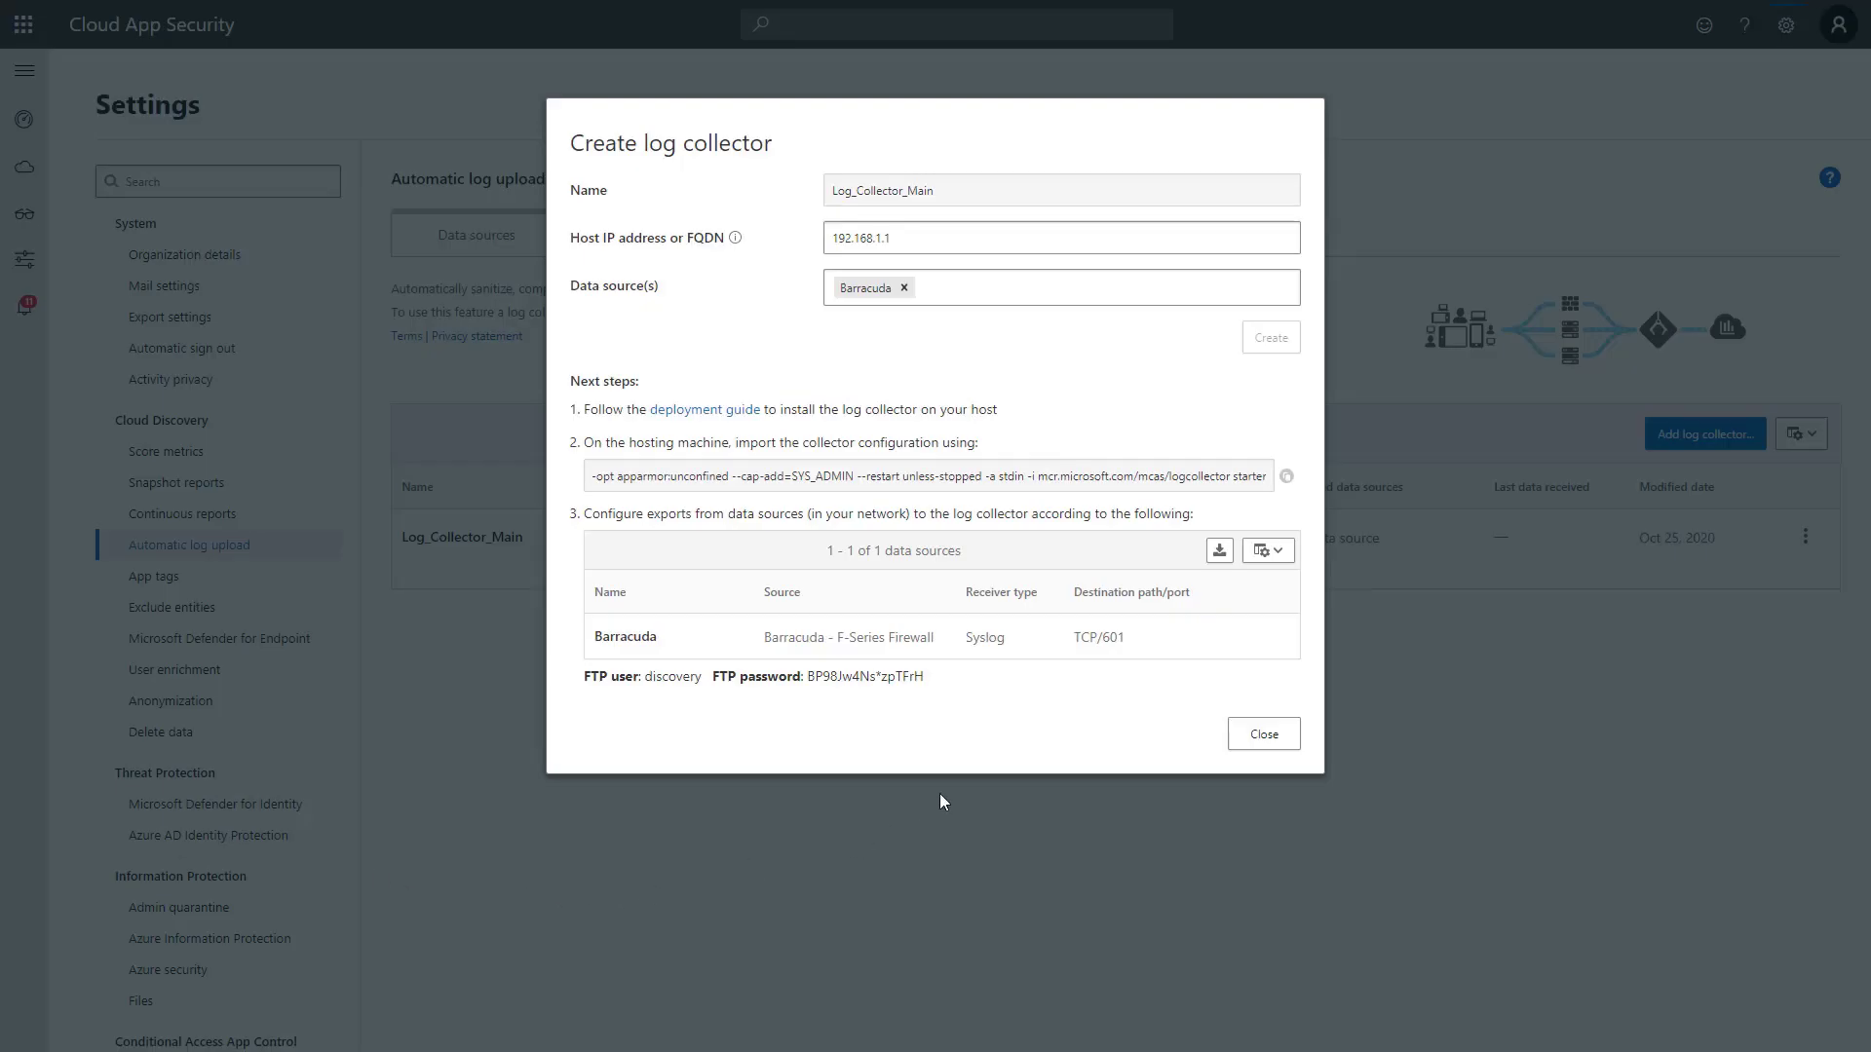
Close the Create log collector dialog and dismiss the copy-the-command reminder.
{"action": "left_click", "coordinate": [1263, 733]}
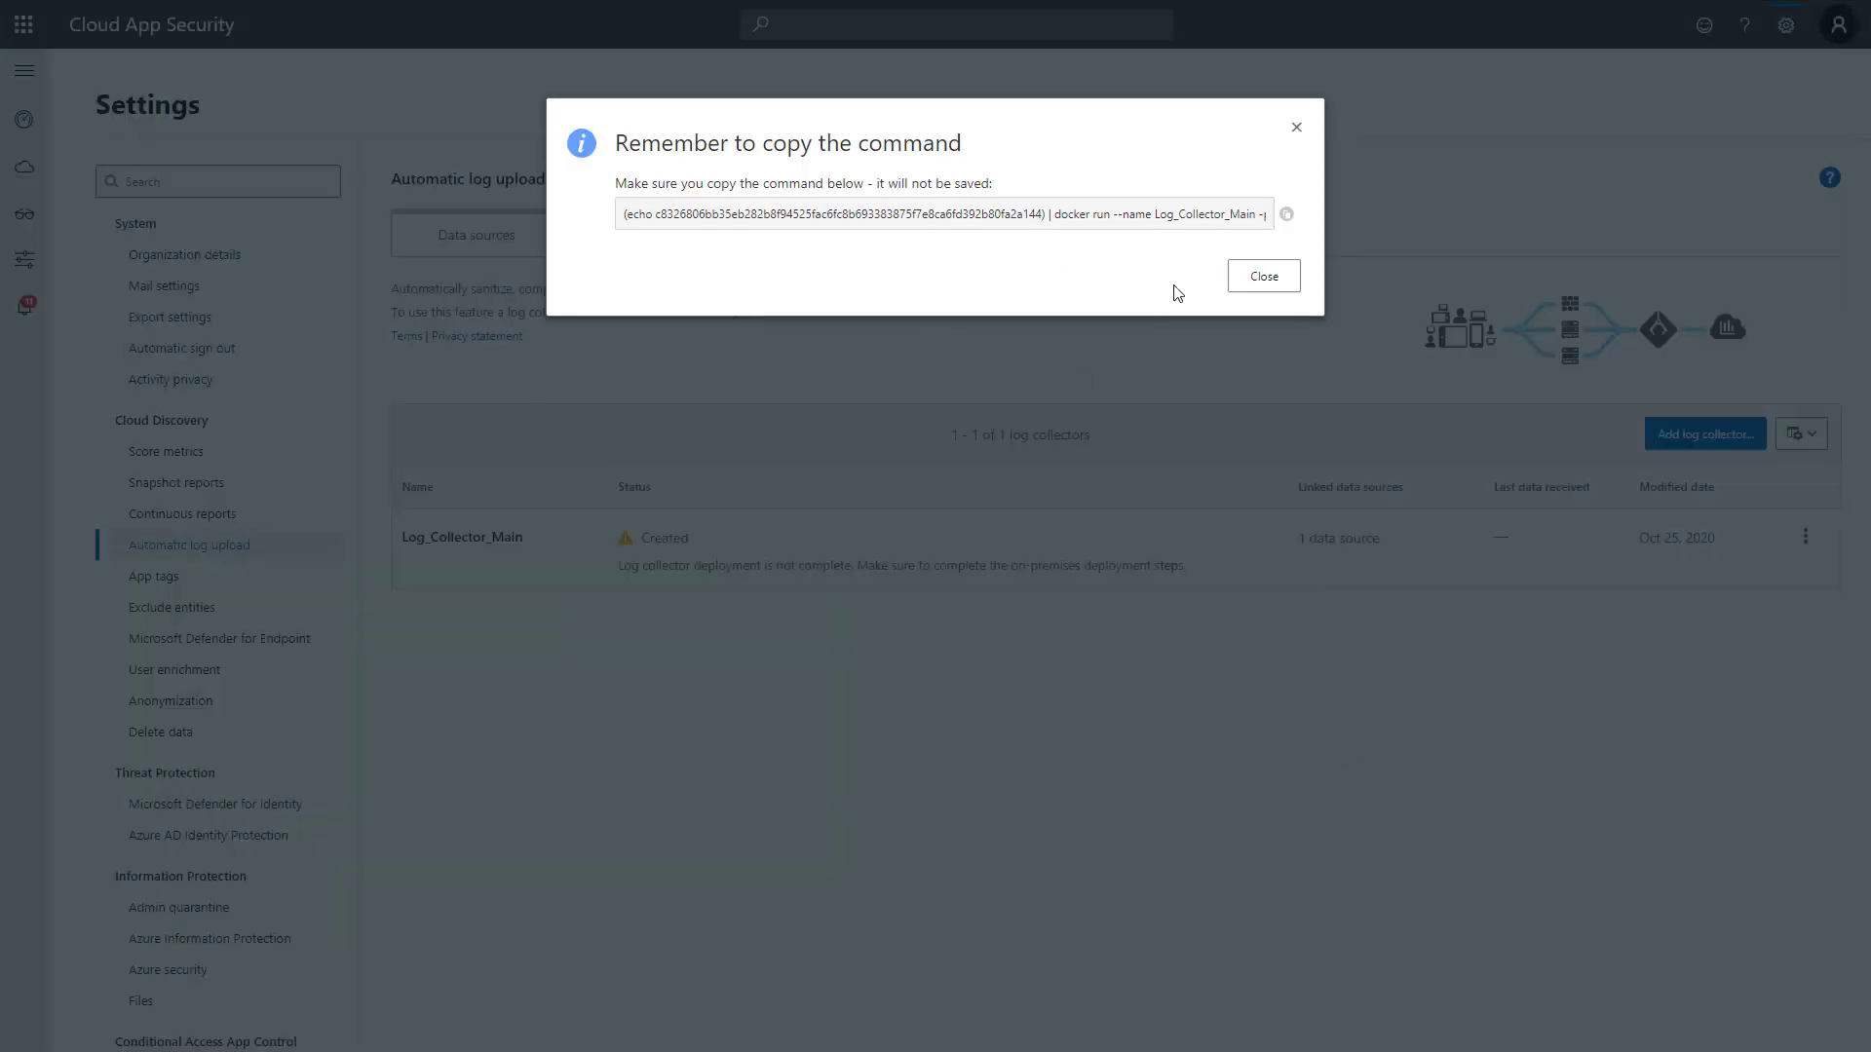
{"action": "left_click", "coordinate": [1263, 279]}
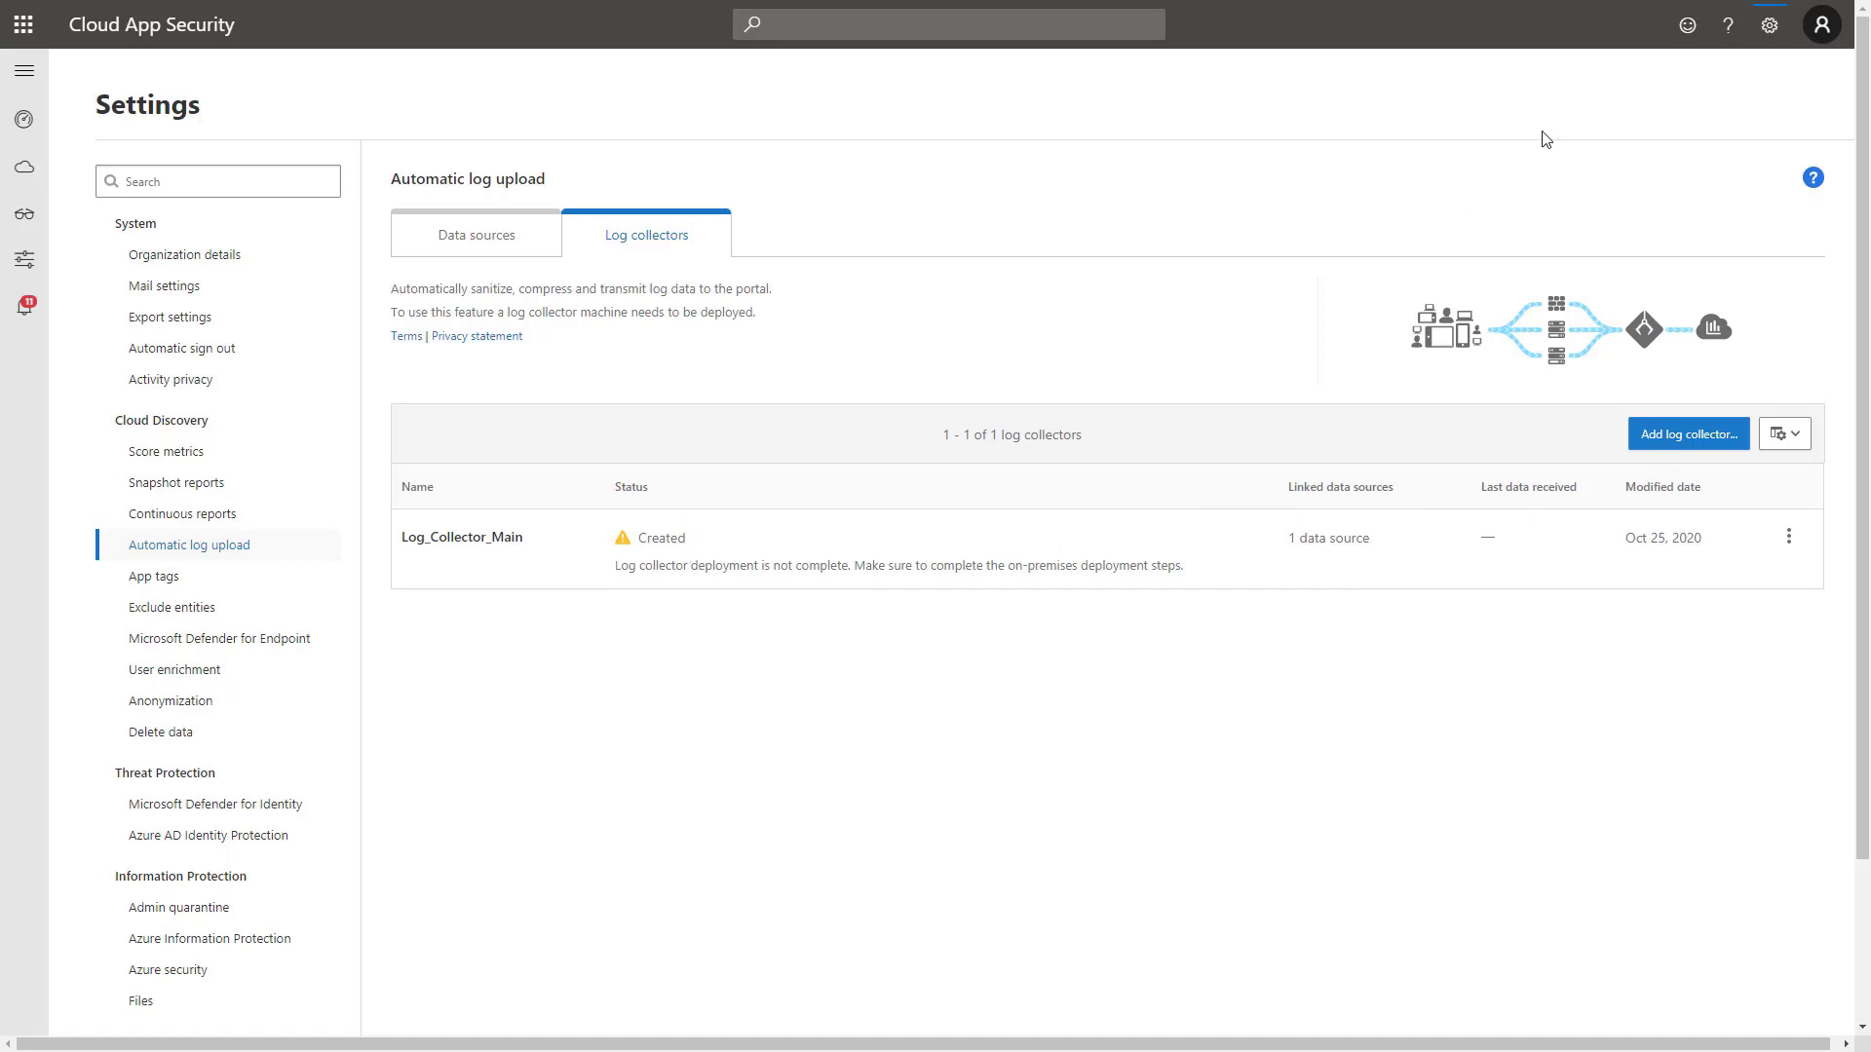
Filter the Governance log by action type Parse Cloud Discovery log, showing 3 successful tasks.
{"action": "left_click", "coordinate": [1770, 27]}
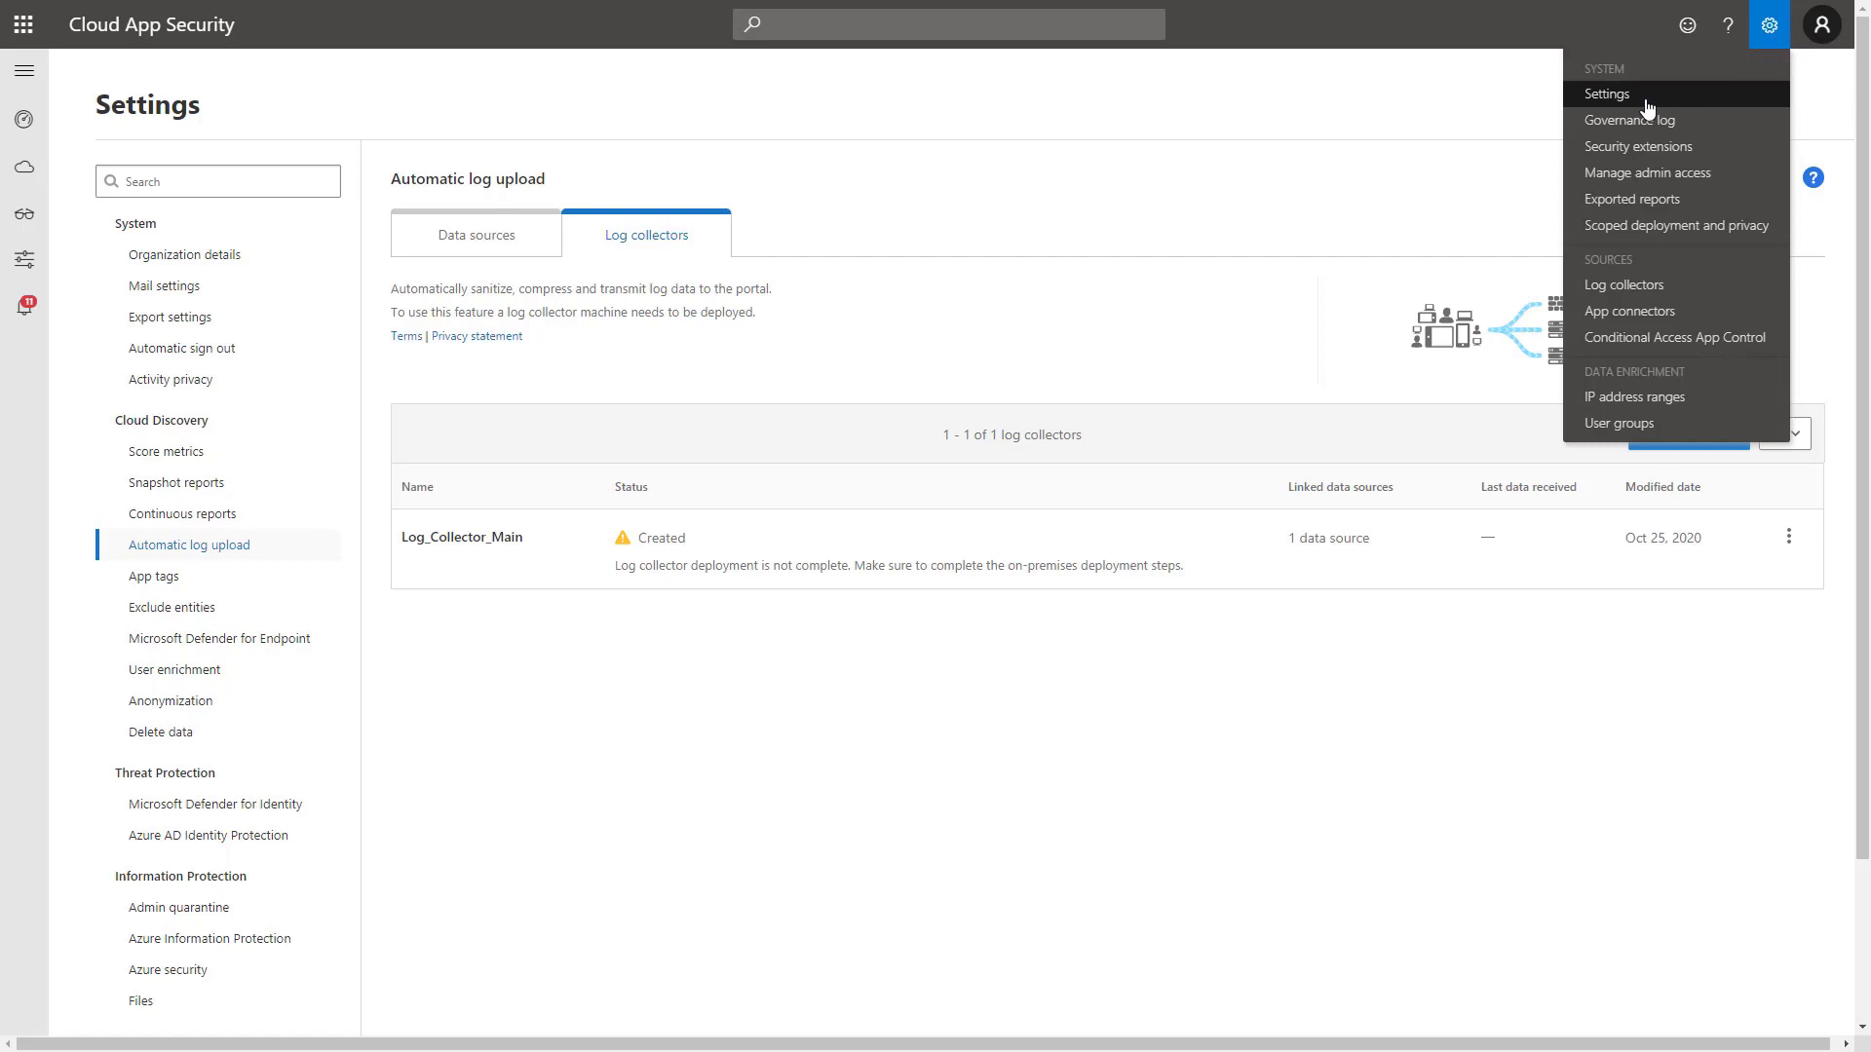
{"action": "left_click", "coordinate": [1700, 122]}
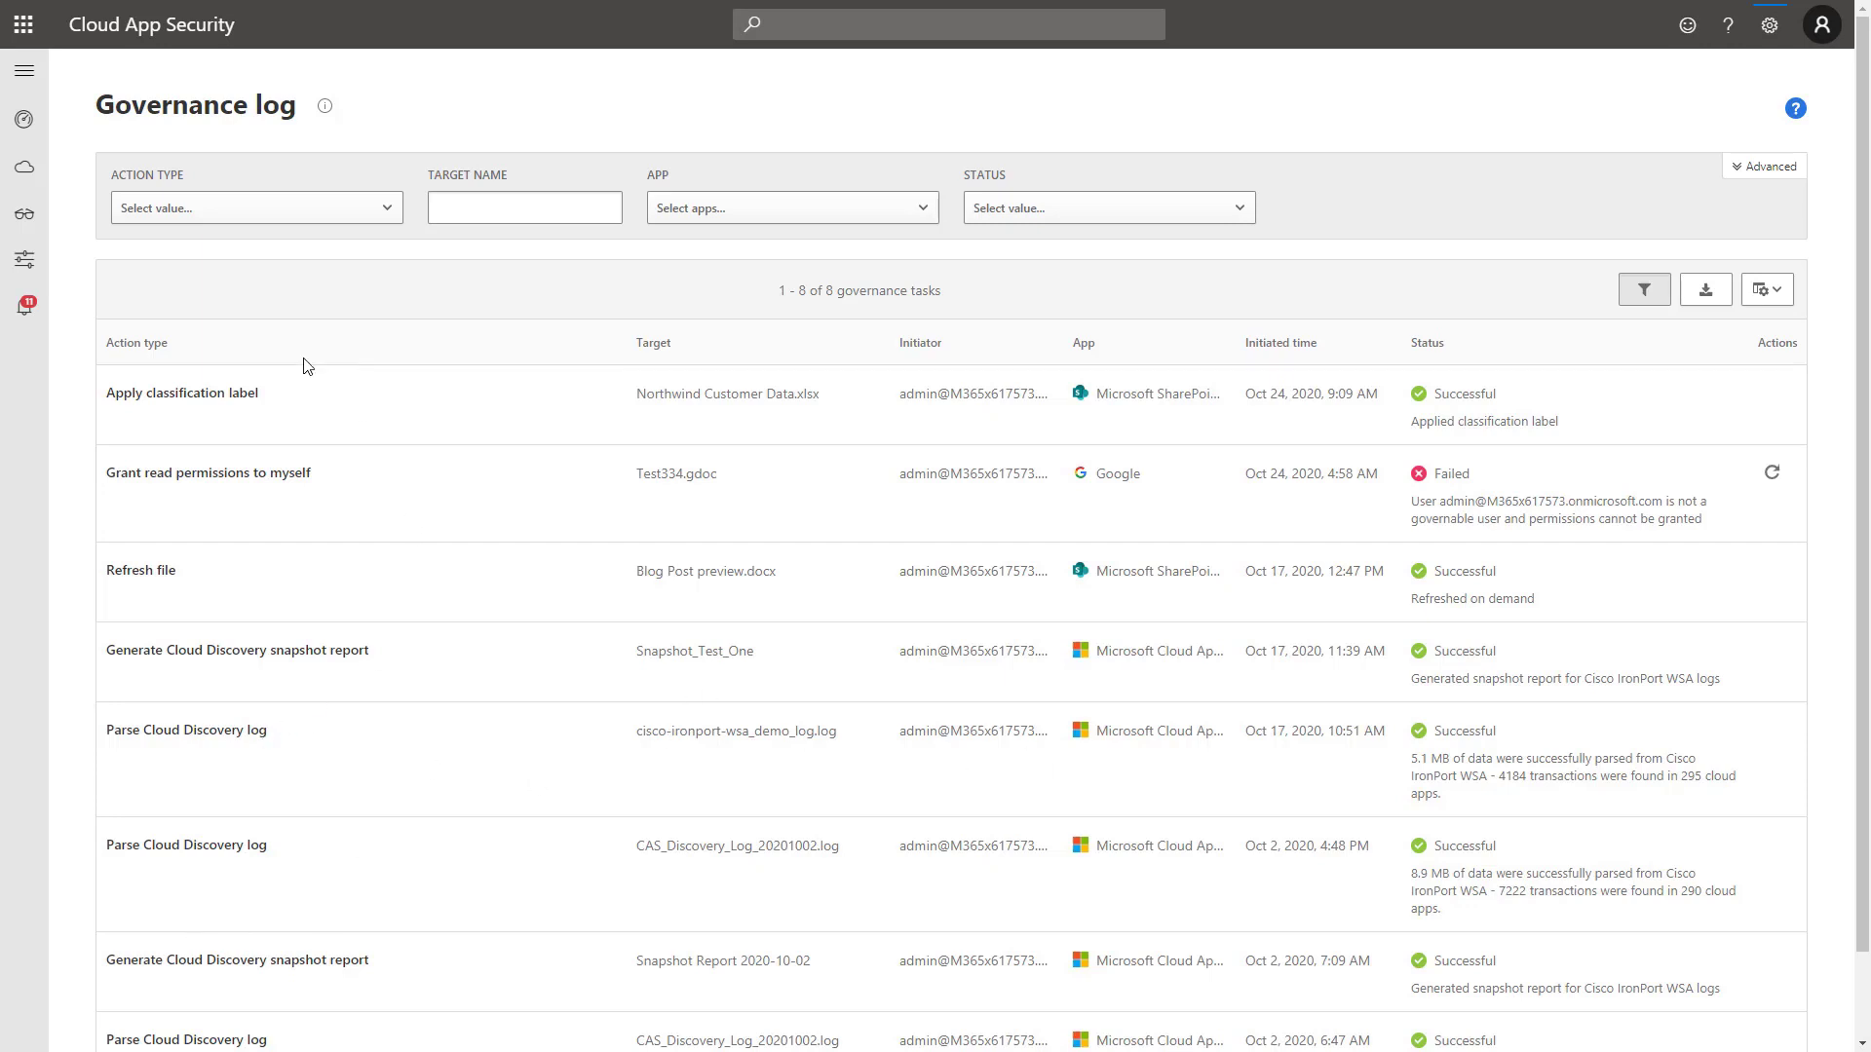
{"action": "left_click", "coordinate": [281, 222]}
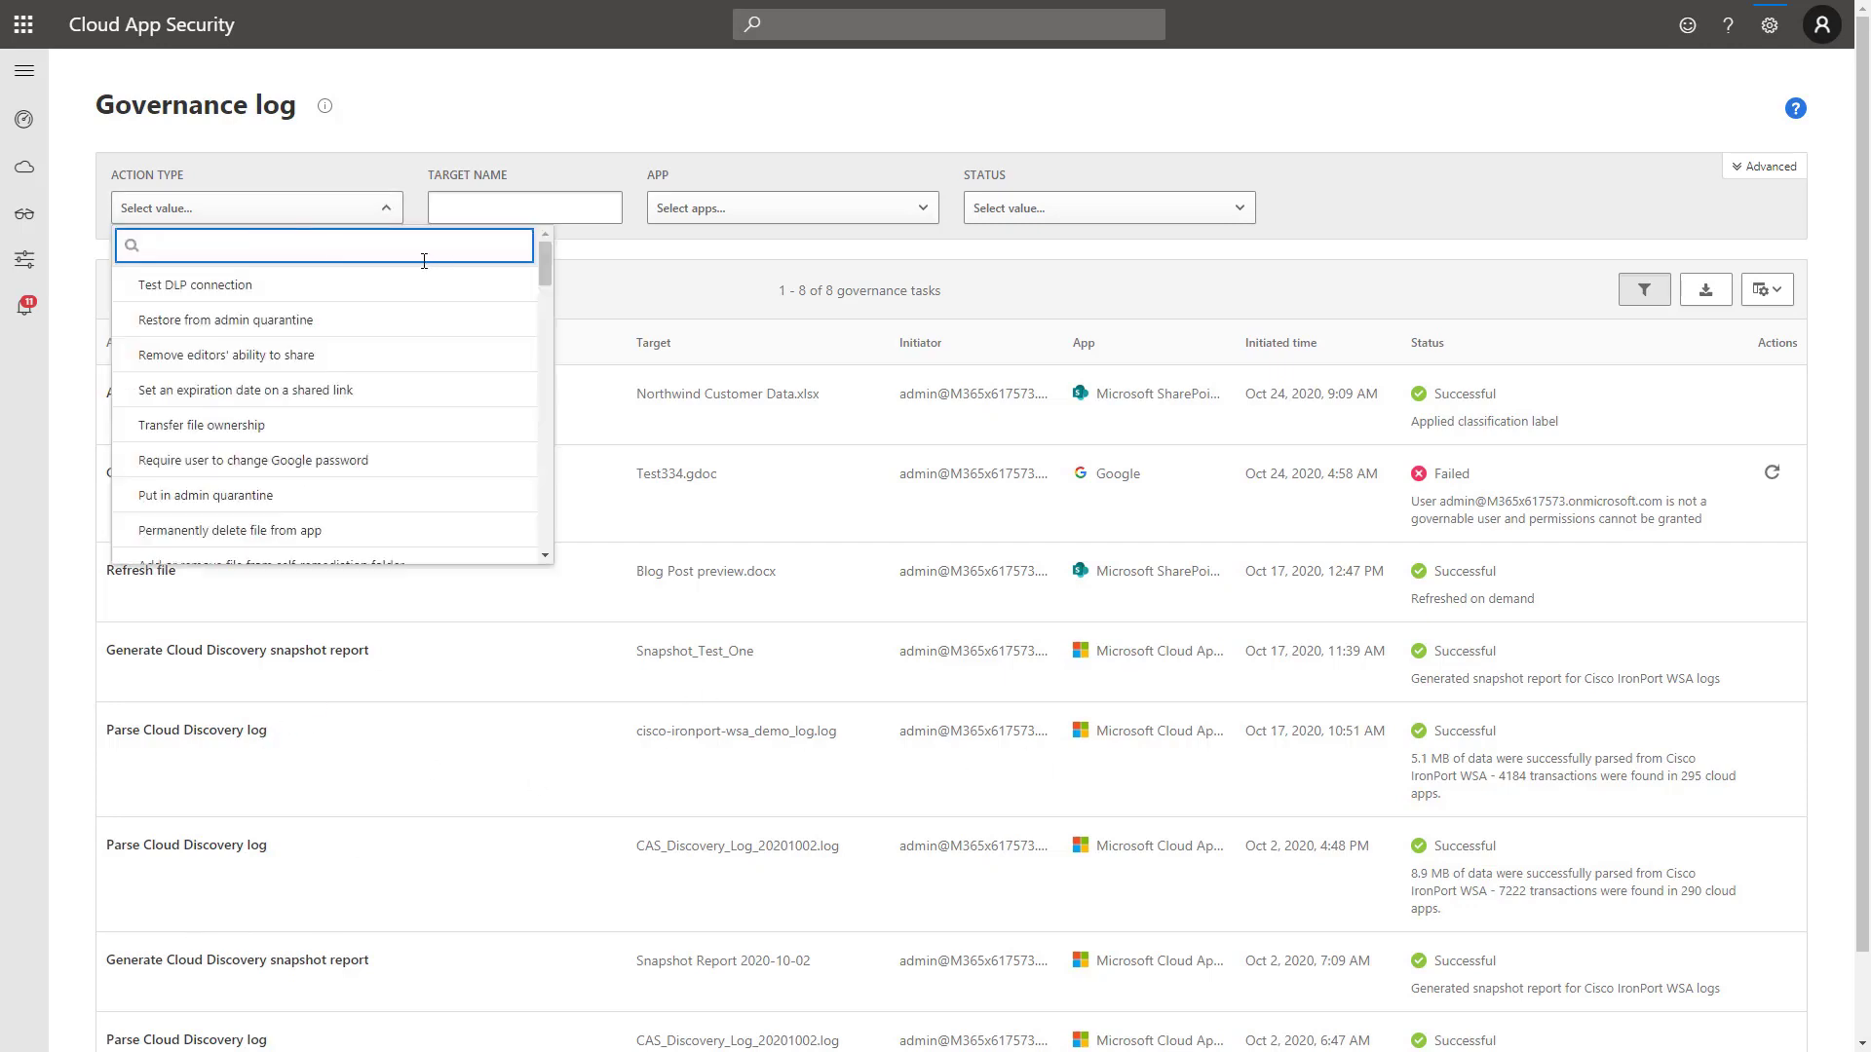
{"action": "type", "text": "par"}
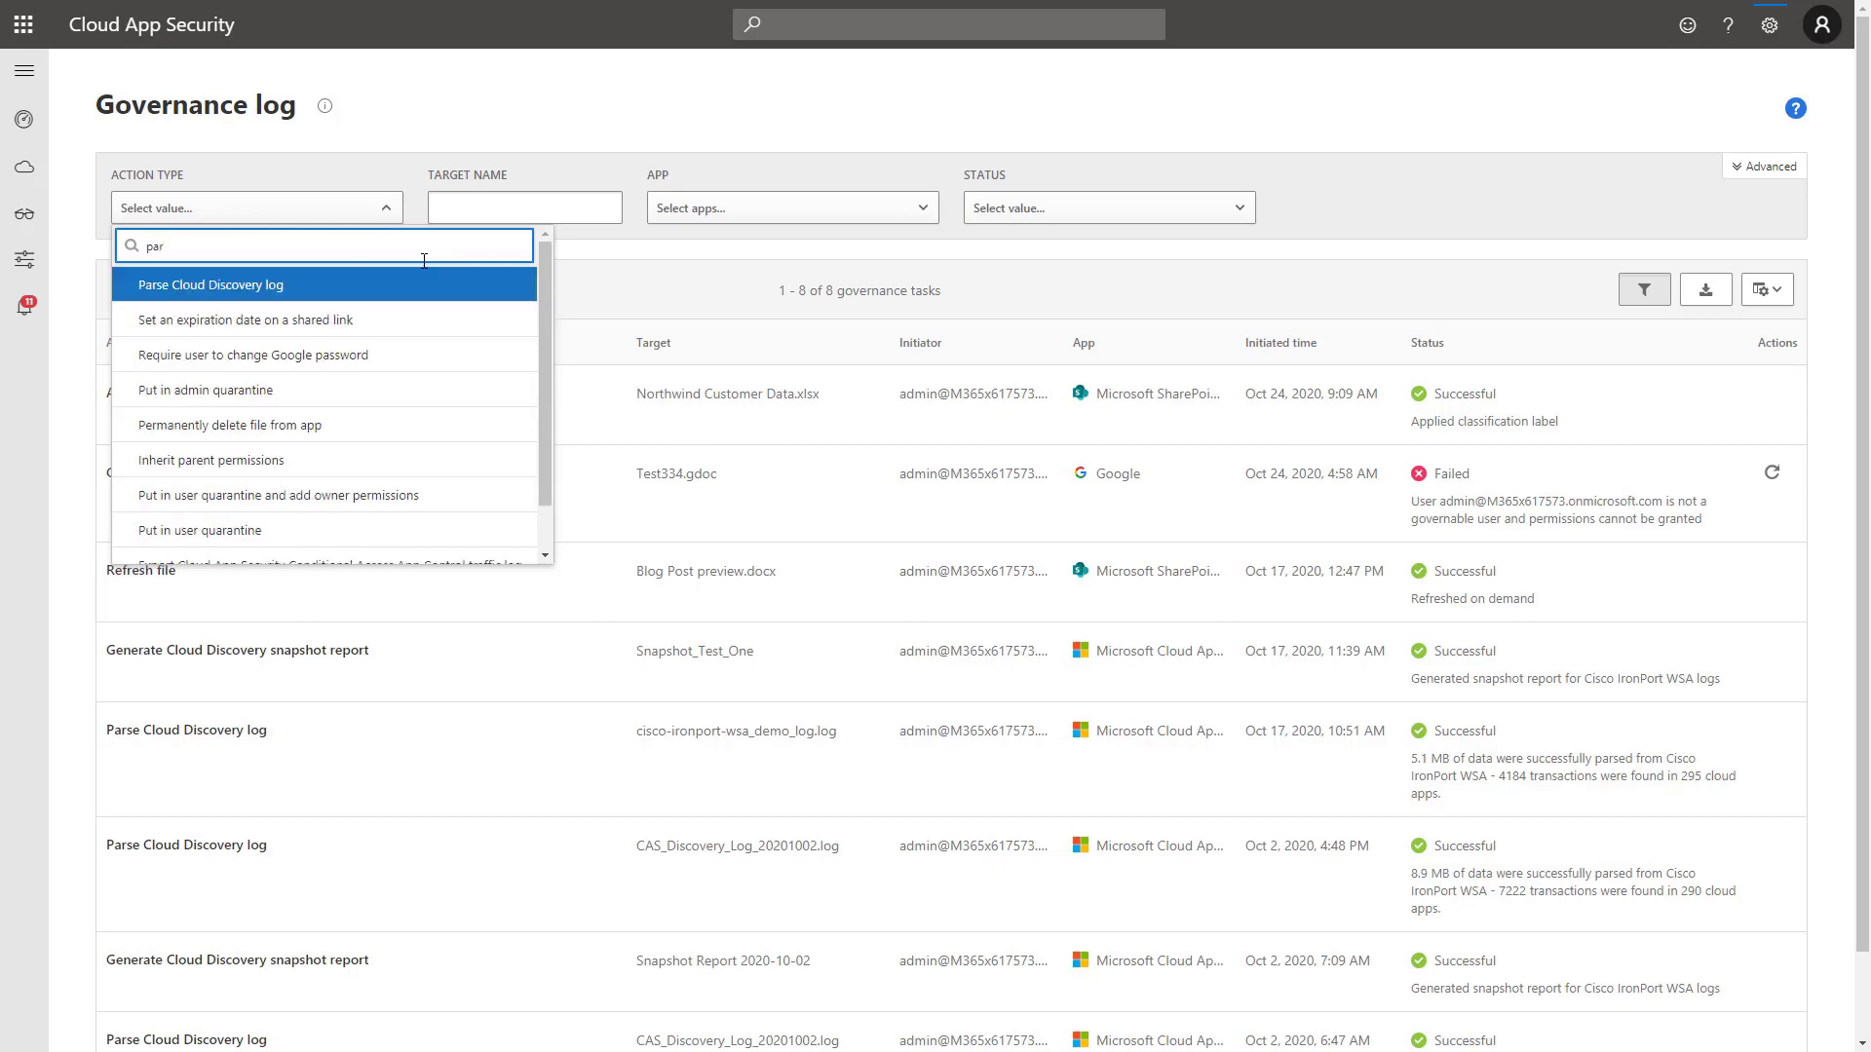
{"action": "left_click", "coordinate": [388, 285]}
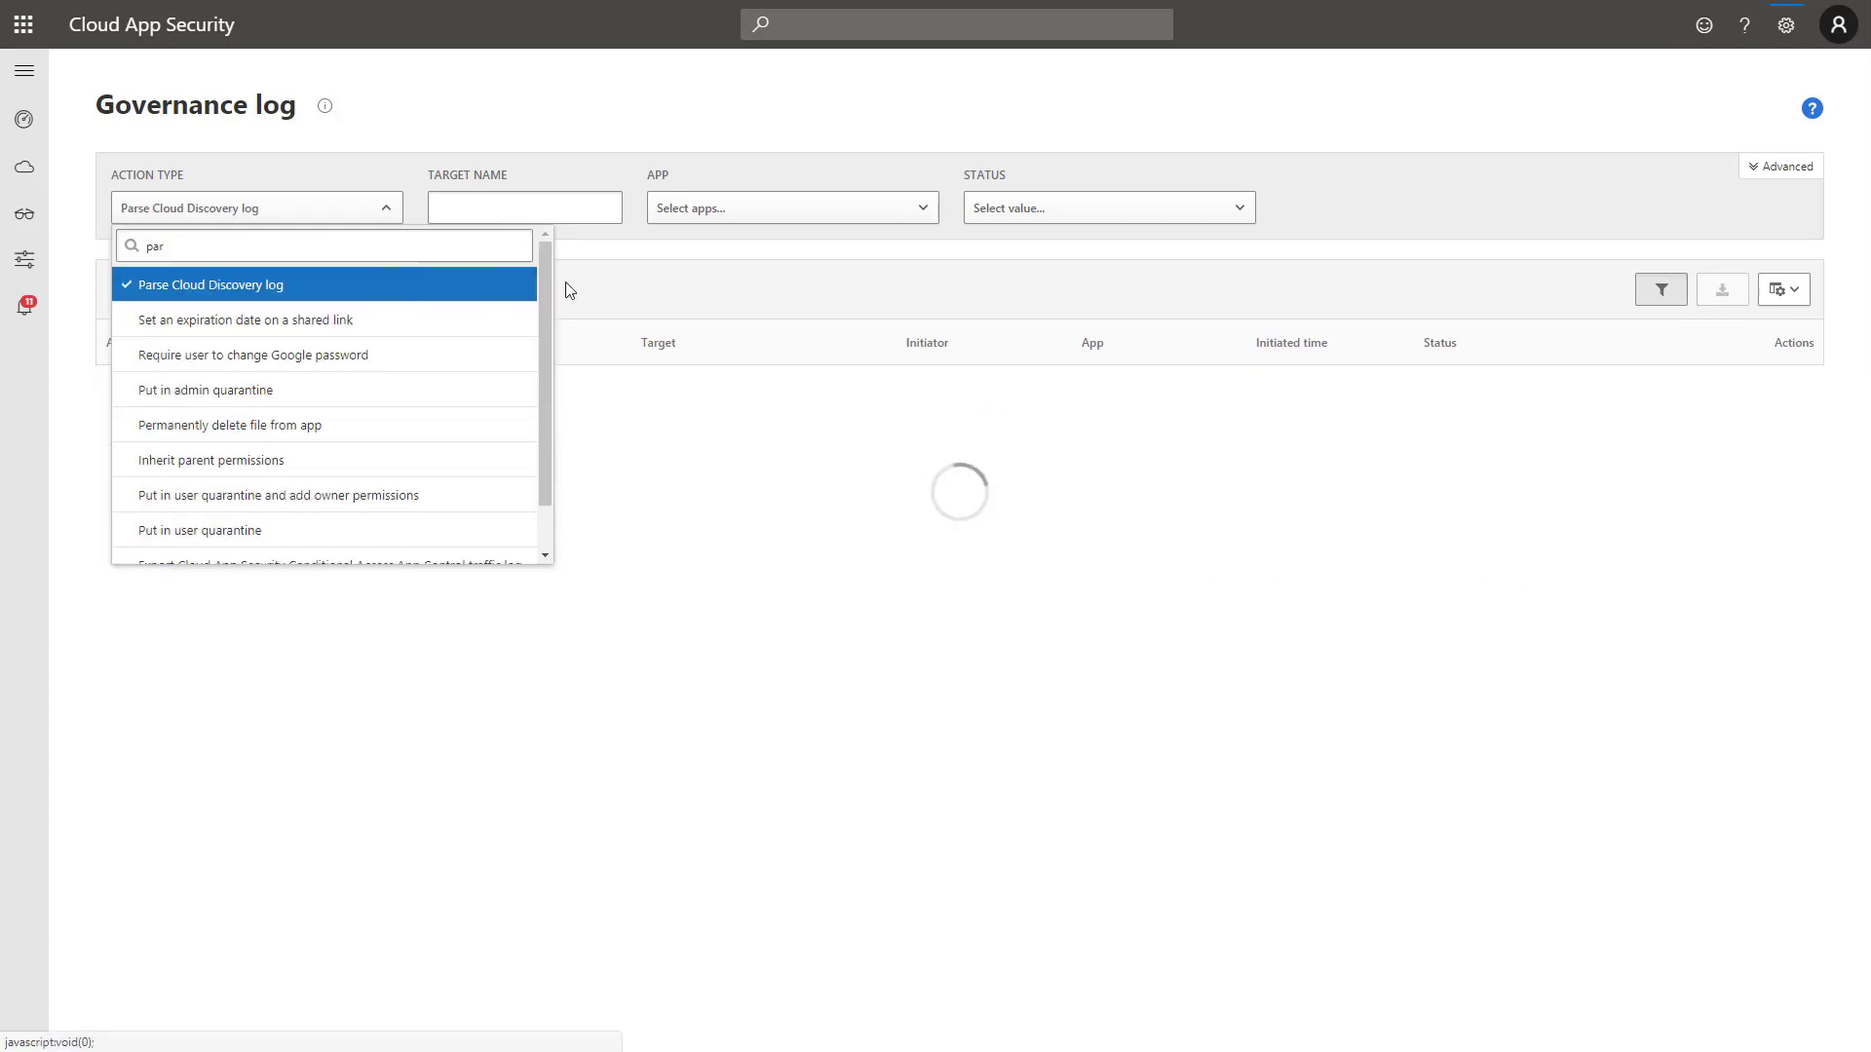
{"action": "left_click", "coordinate": [1003, 314]}
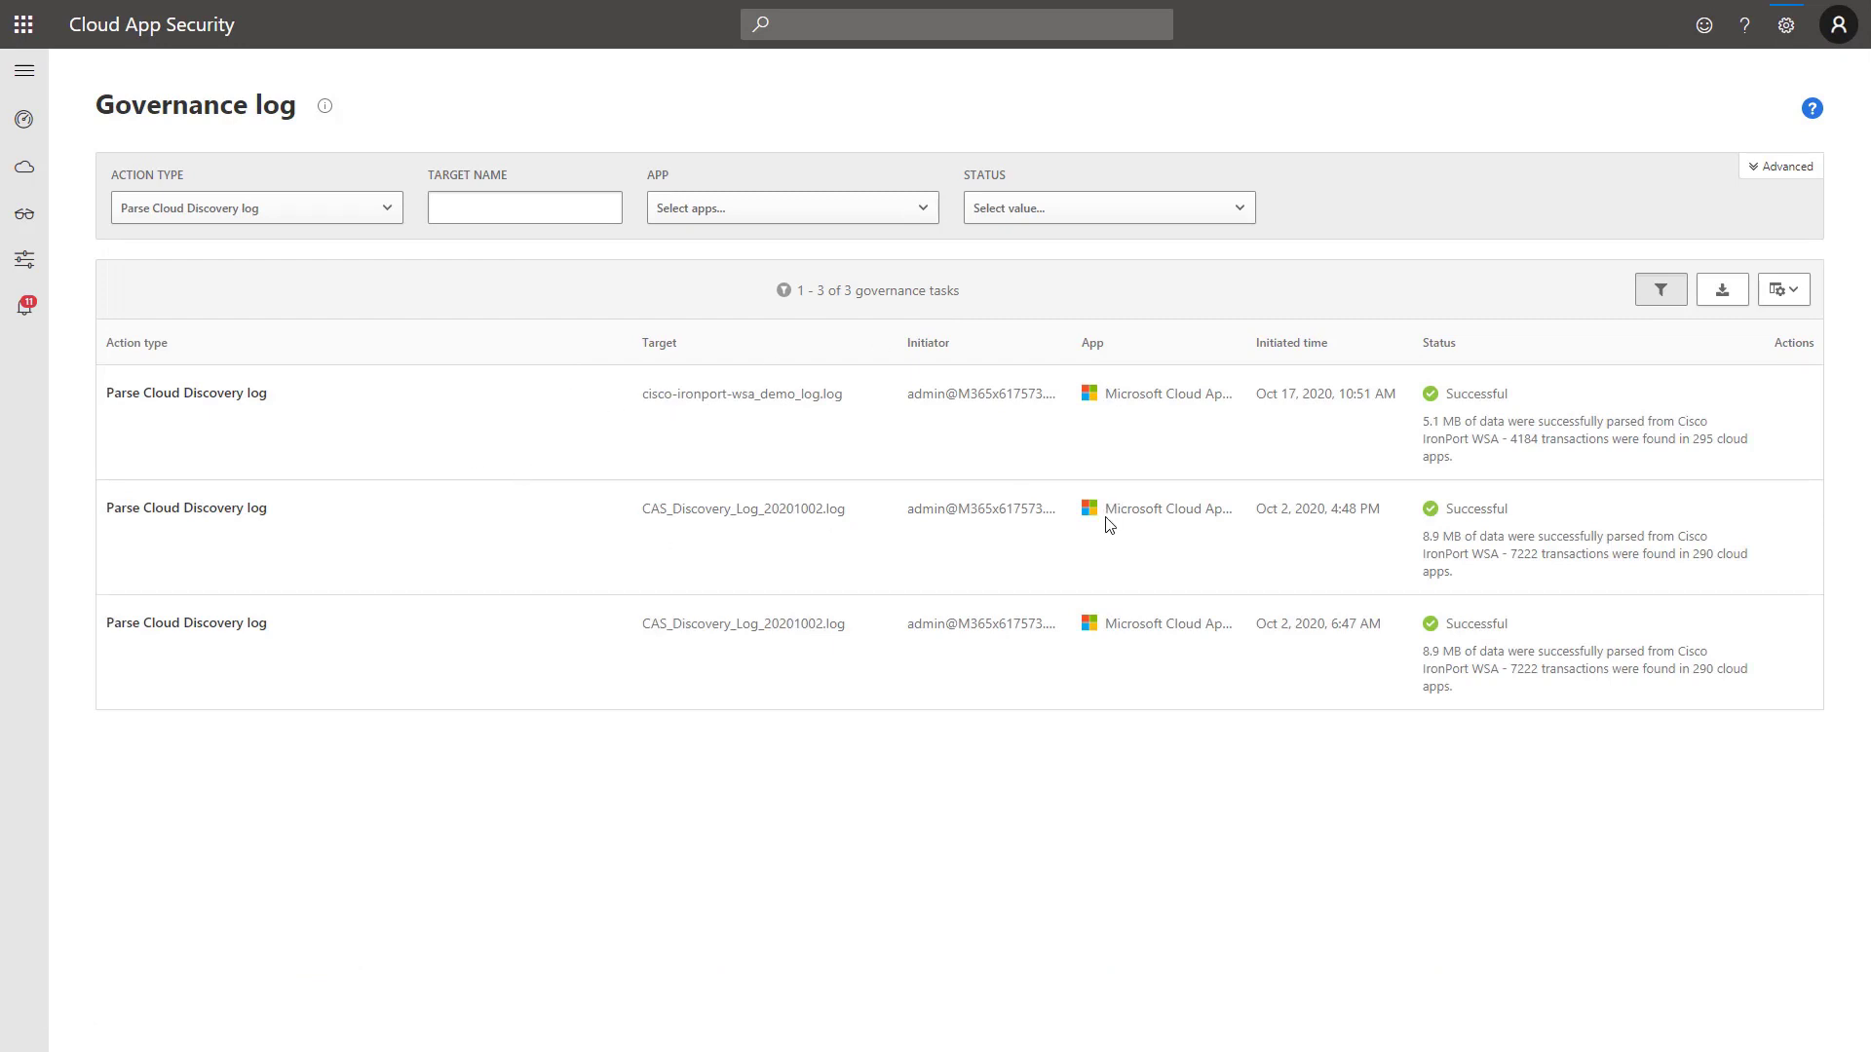
{"action": "mouse_move", "coordinate": [1383, 580]}
{"action": "mouse_move", "coordinate": [33, 192]}
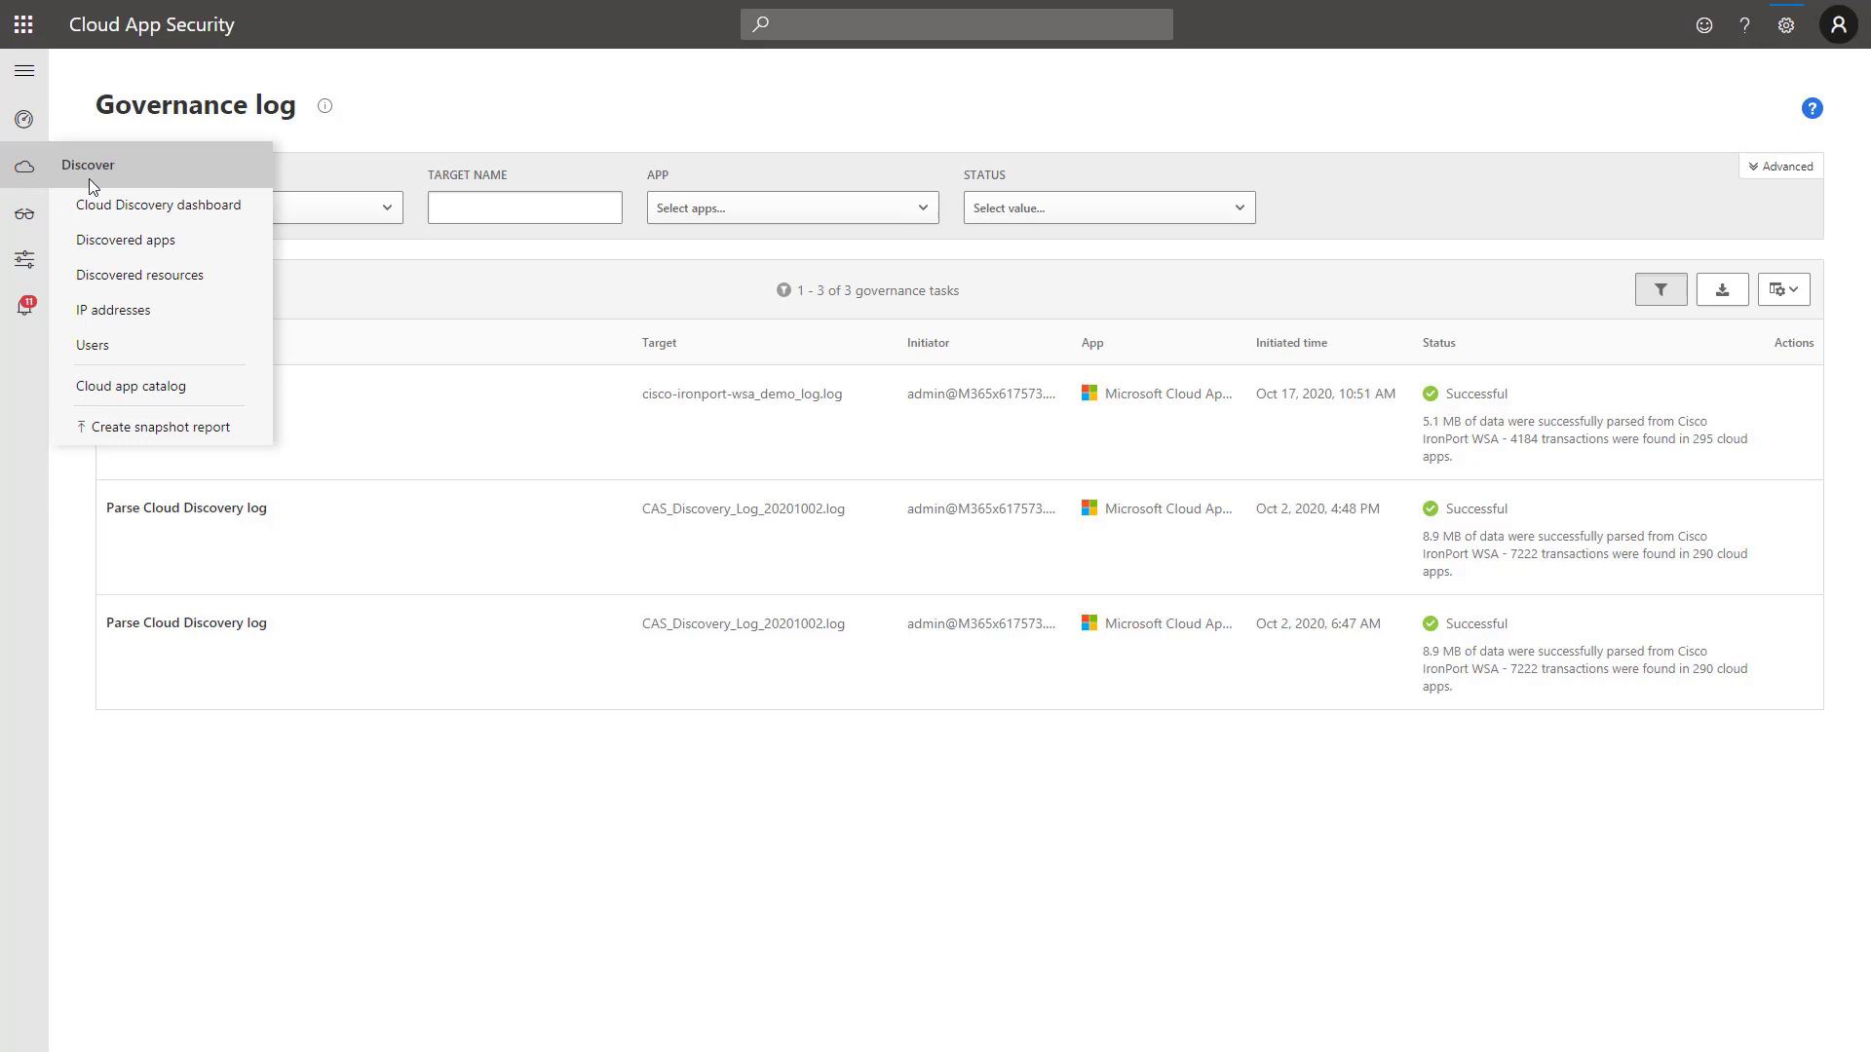
Open the Cloud Discovery dashboard from the Discover menu.
{"action": "left_click", "coordinate": [136, 206]}
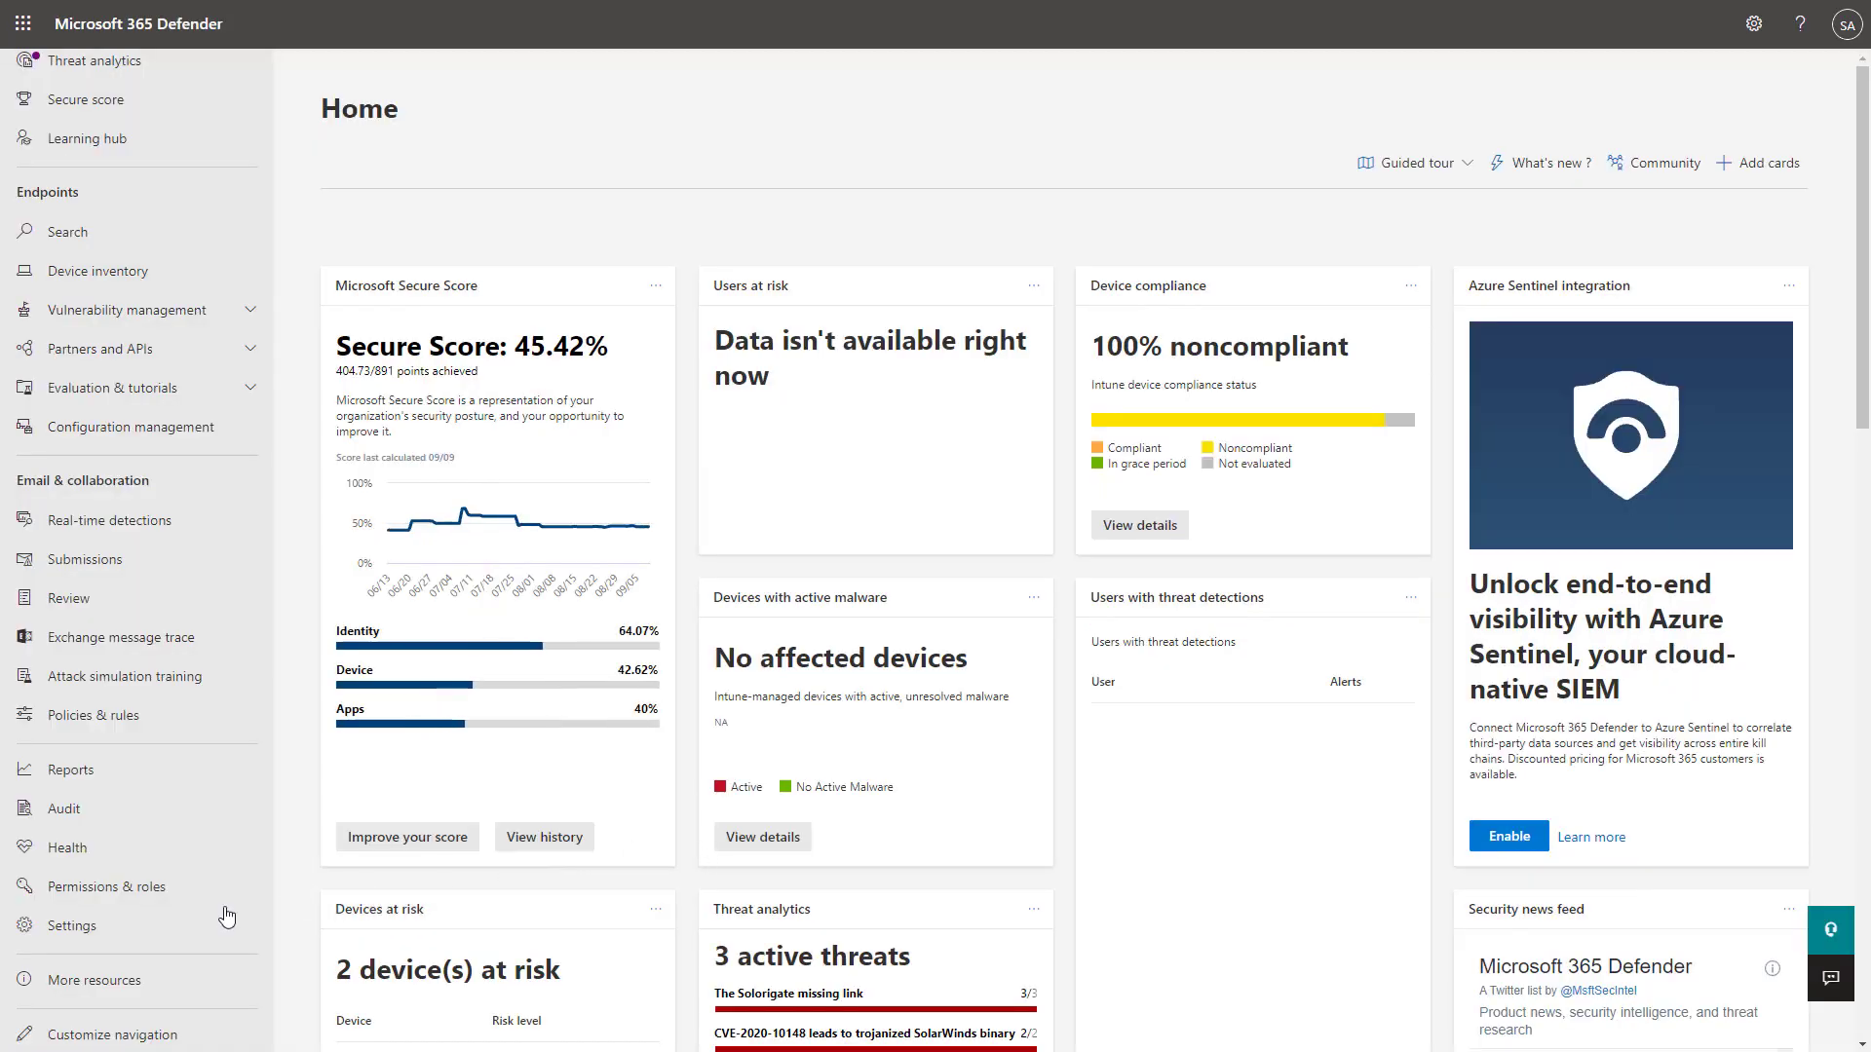
Review the endpoint Advanced features integration toggles in Microsoft 365 Defender settings.
{"action": "left_click", "coordinate": [174, 931]}
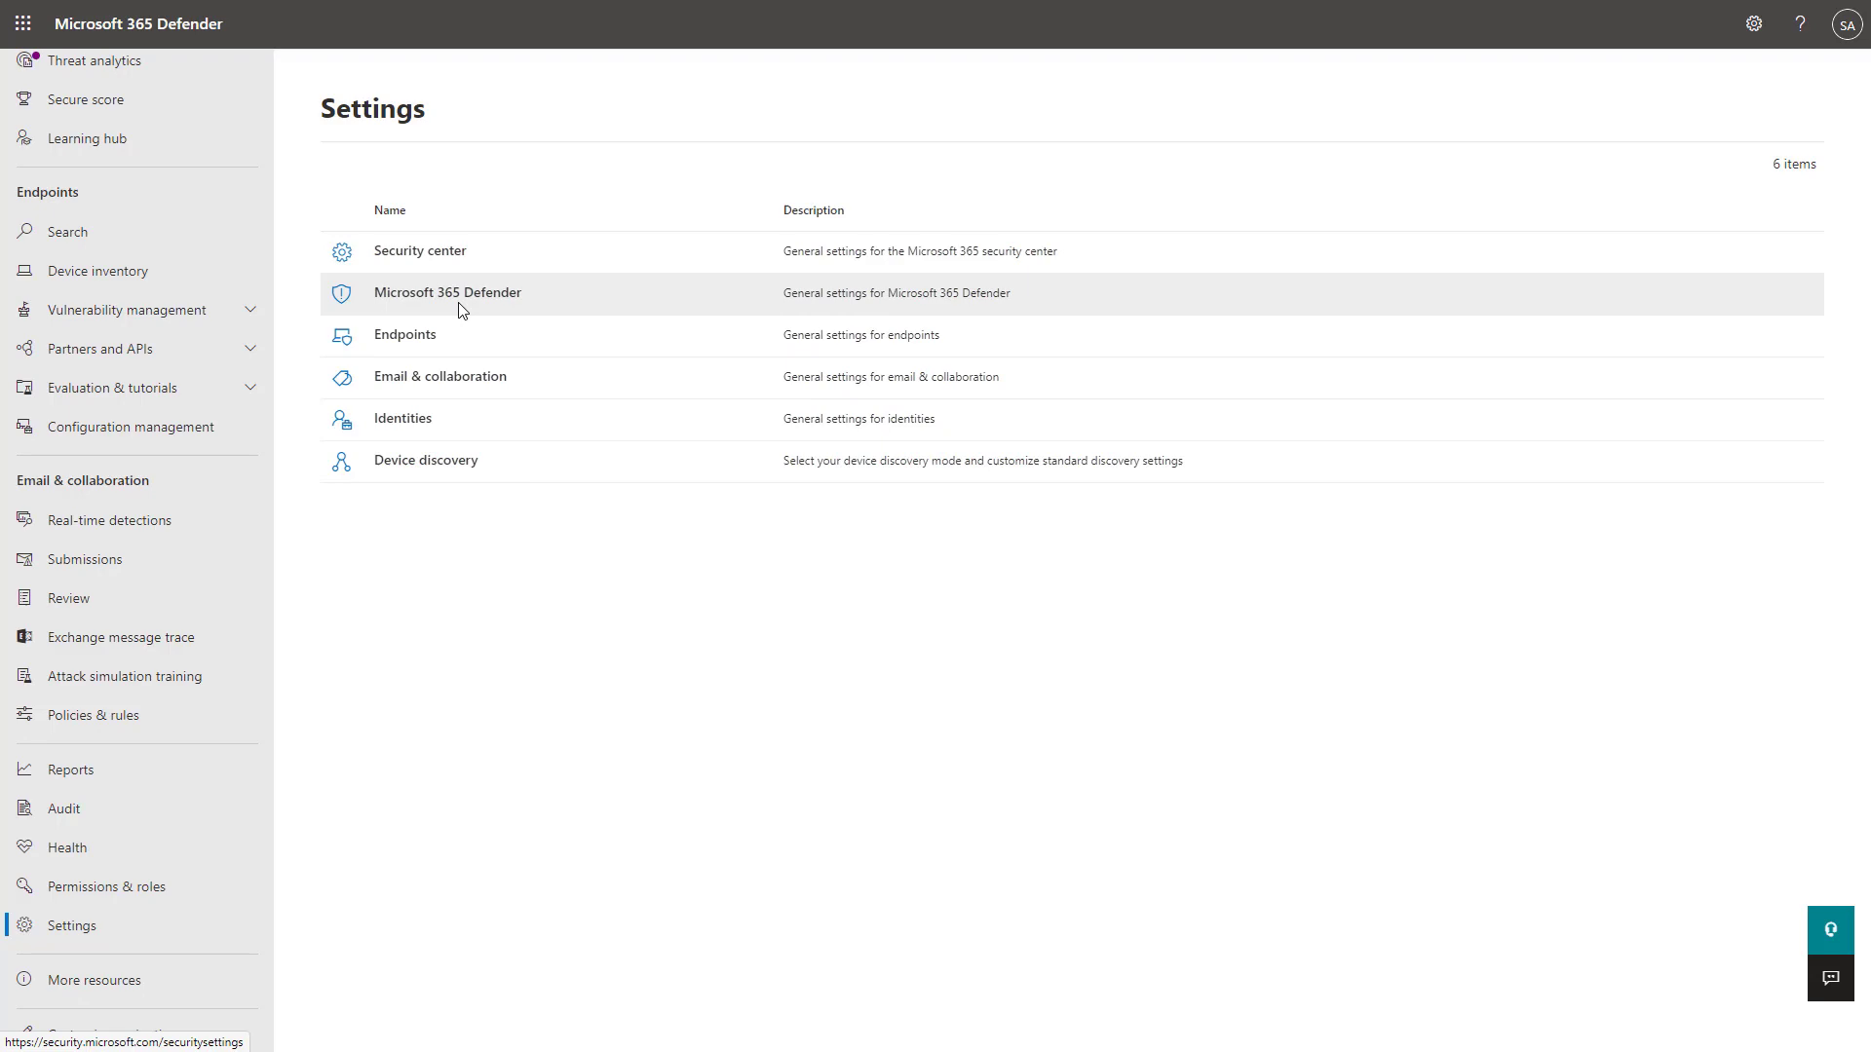
{"action": "left_click", "coordinate": [400, 348]}
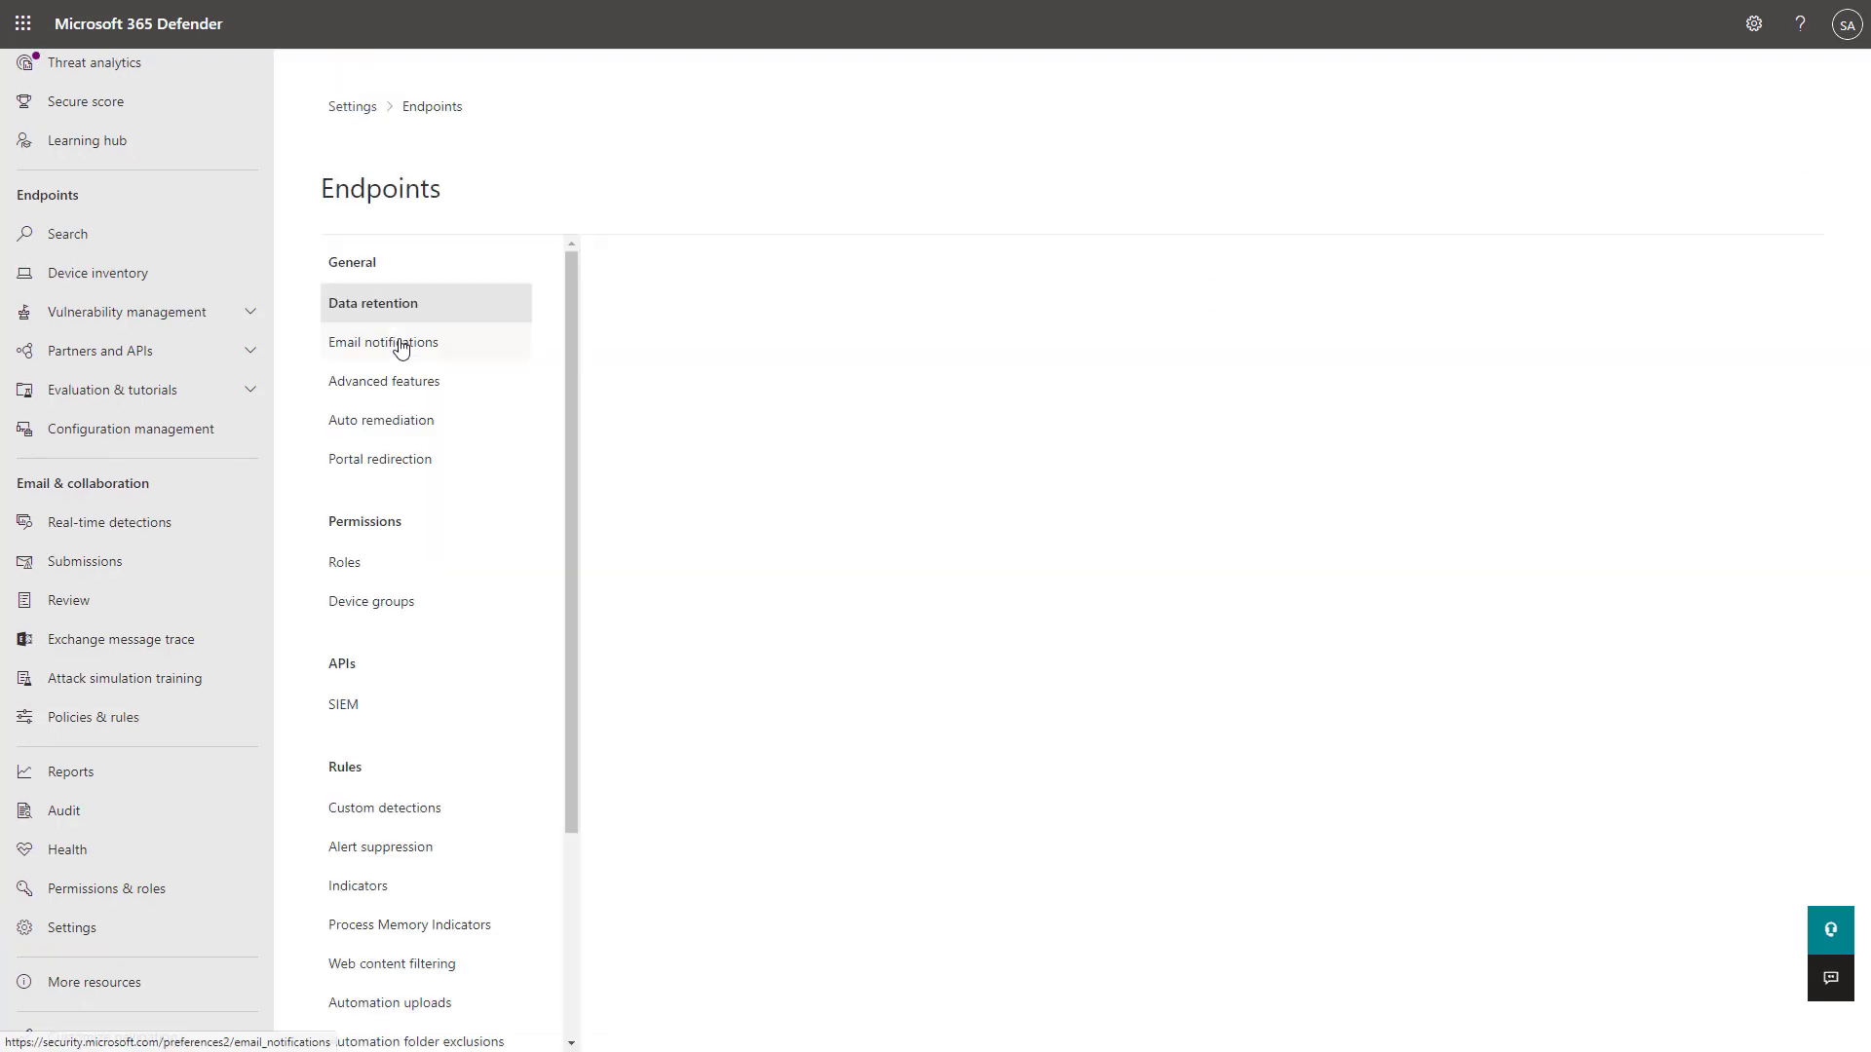
{"action": "left_click", "coordinate": [429, 378]}
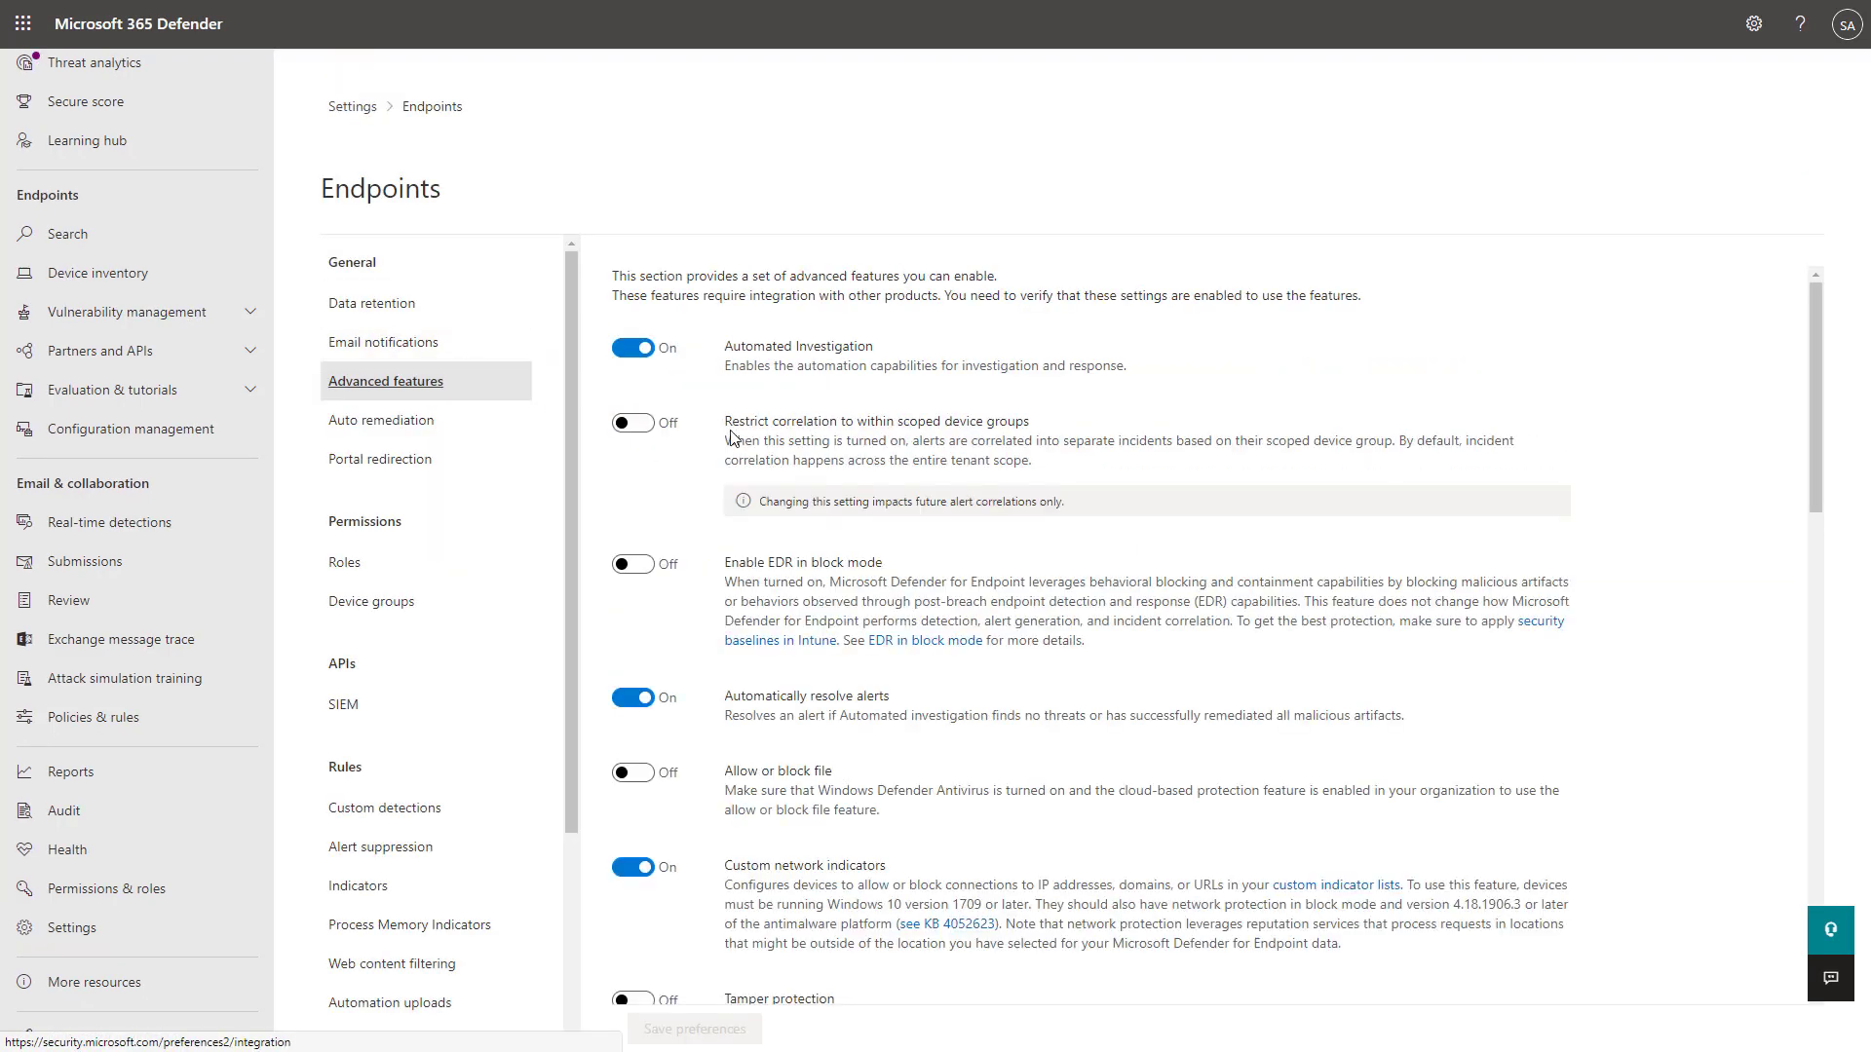
{"action": "scroll", "coordinate": [784, 458], "scroll_direction": "down", "scroll_amount": 3}
{"action": "scroll", "coordinate": [783, 458], "scroll_direction": "down", "scroll_amount": 6}
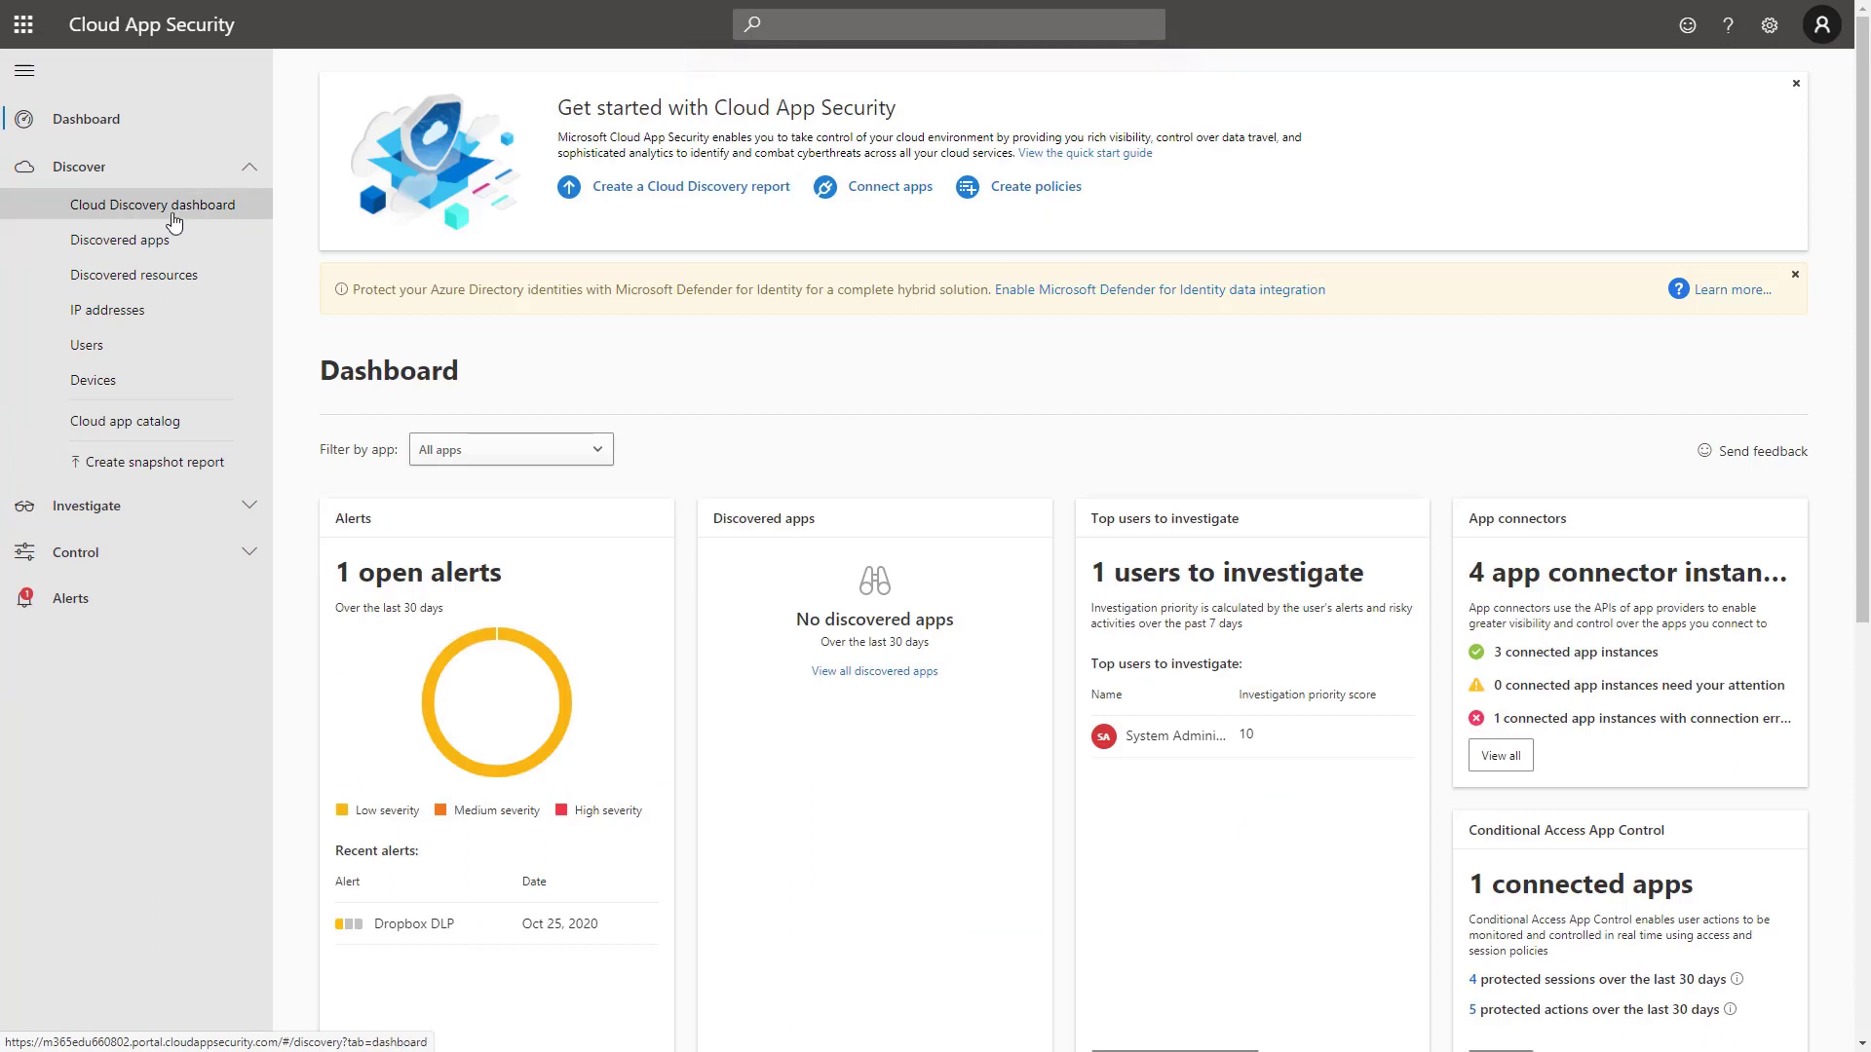
Show the Cloud Discovery dashboard for the Win10 Endpoint Users report: 8 apps, 23 MB traffic.
{"action": "left_click", "coordinate": [119, 206]}
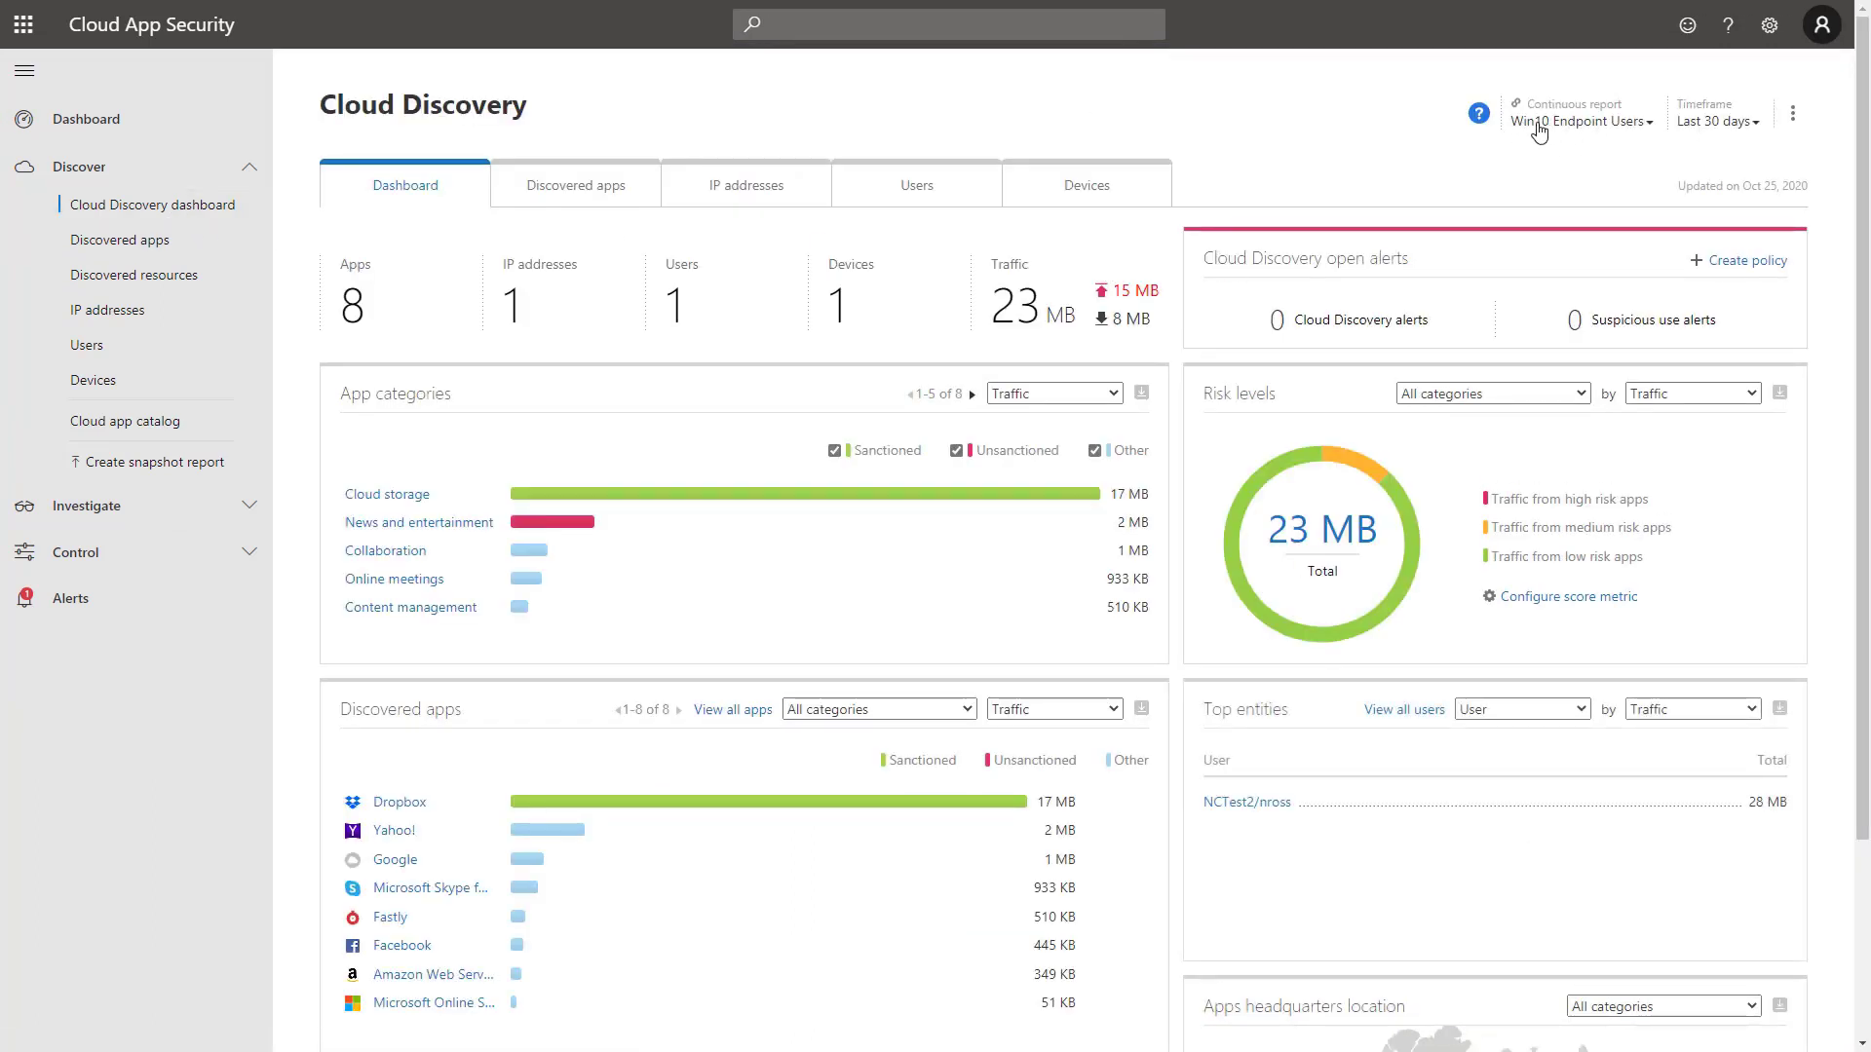